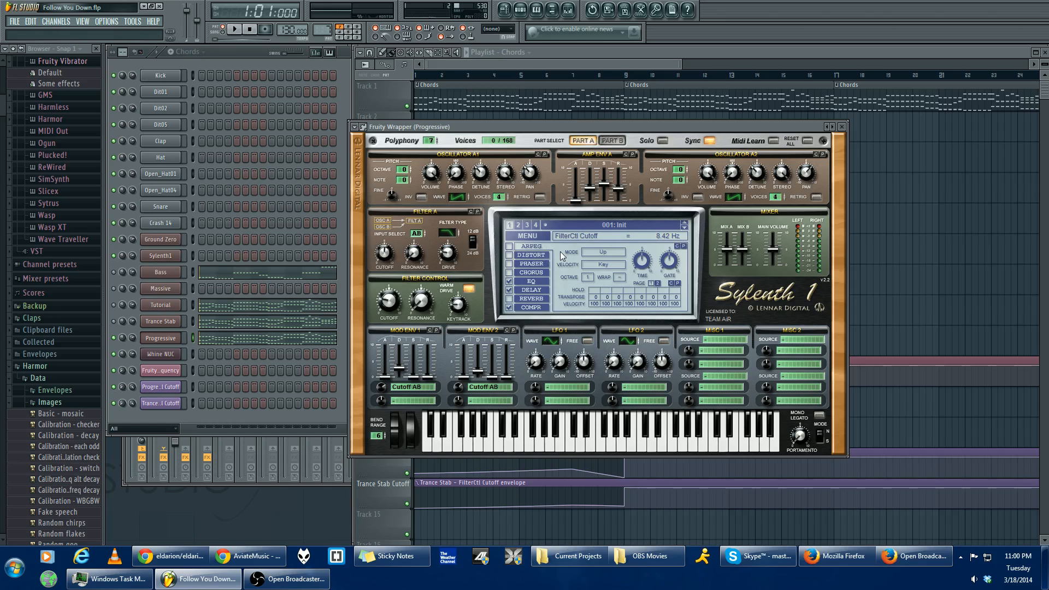
- Play the Progressive channel's pattern and sweep Sylenth1's Filter Control cutoff to hear its effect on the chords
left_click_drag(478, 128, 471, 135)
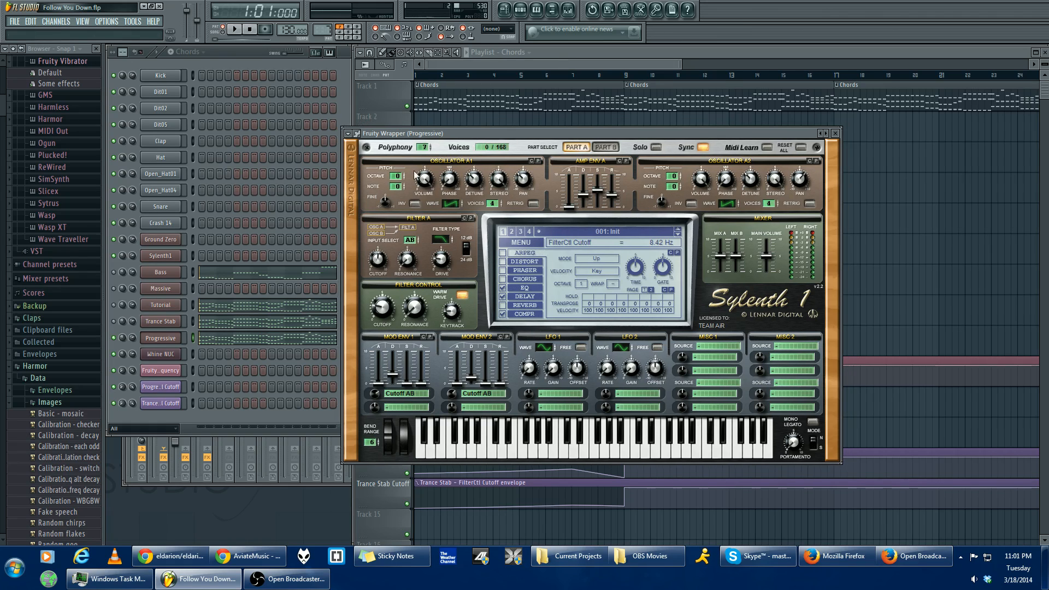
key("space")
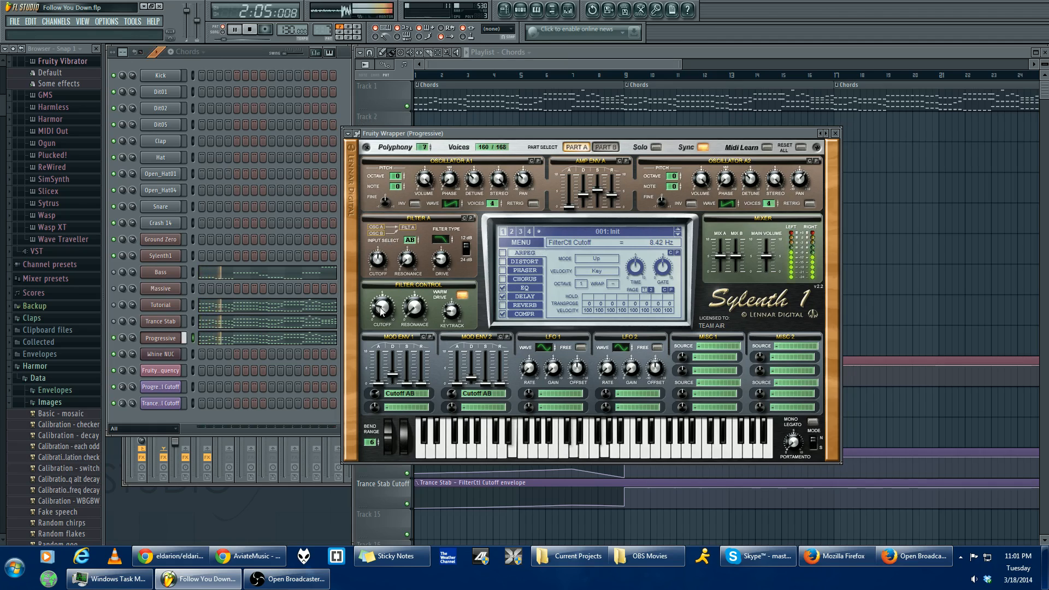
mouse_move(392, 311)
left_mouse_down()
mouse_move(380, 317)
mouse_move(399, 264)
mouse_move(381, 320)
left_mouse_up()
key("space")
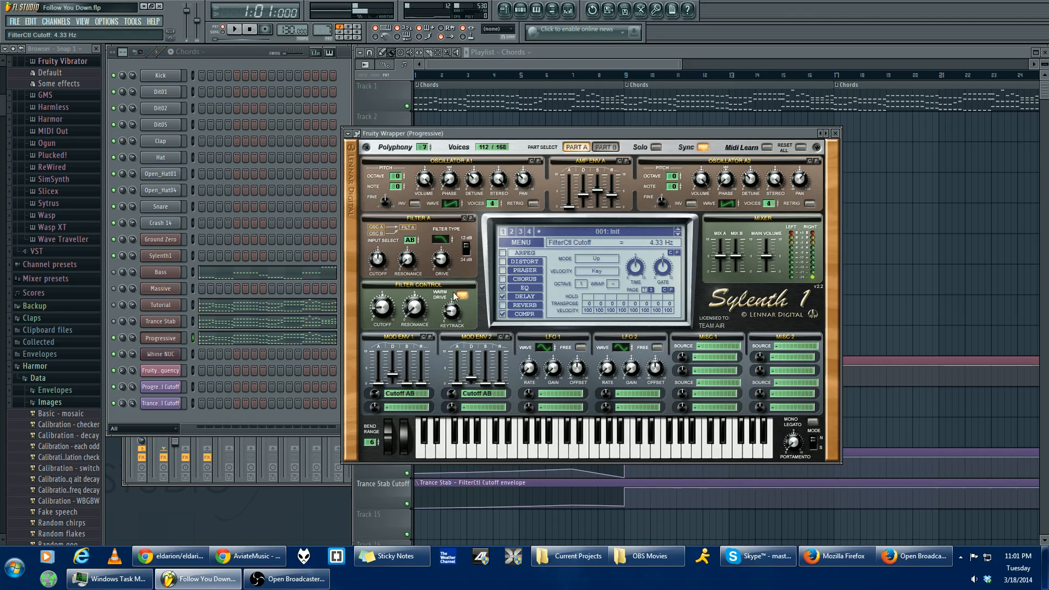
mouse_move(377, 322)
left_mouse_down()
mouse_move(376, 299)
mouse_move(378, 308)
left_mouse_up()
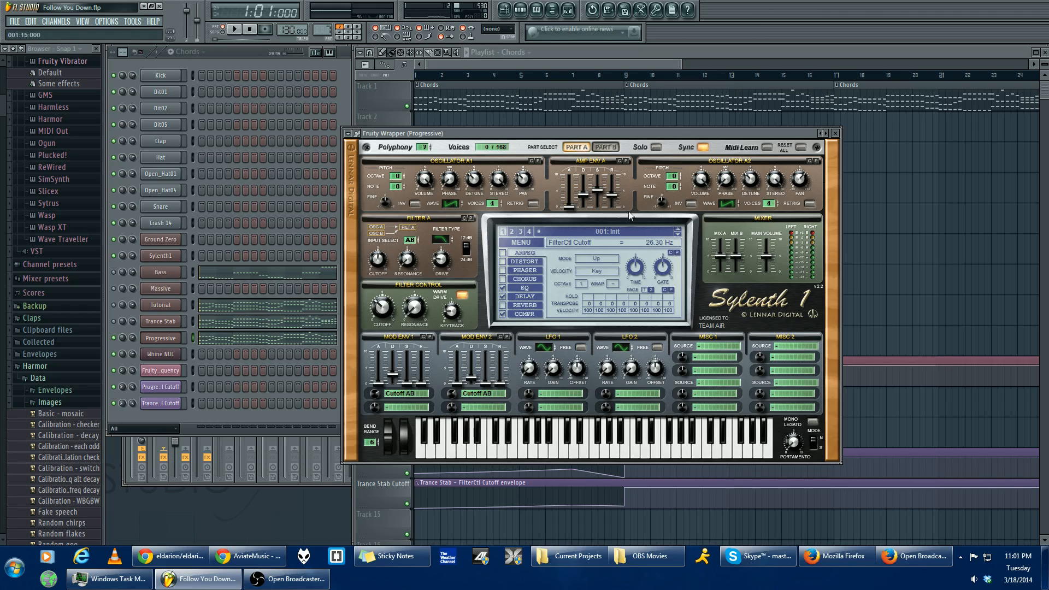
- Examine the chord notes in the Progressive channel's piano roll and return to the Sylenth1 window
mouse_move(570, 136)
left_mouse_down()
mouse_move(578, 127)
mouse_move(575, 148)
left_mouse_up()
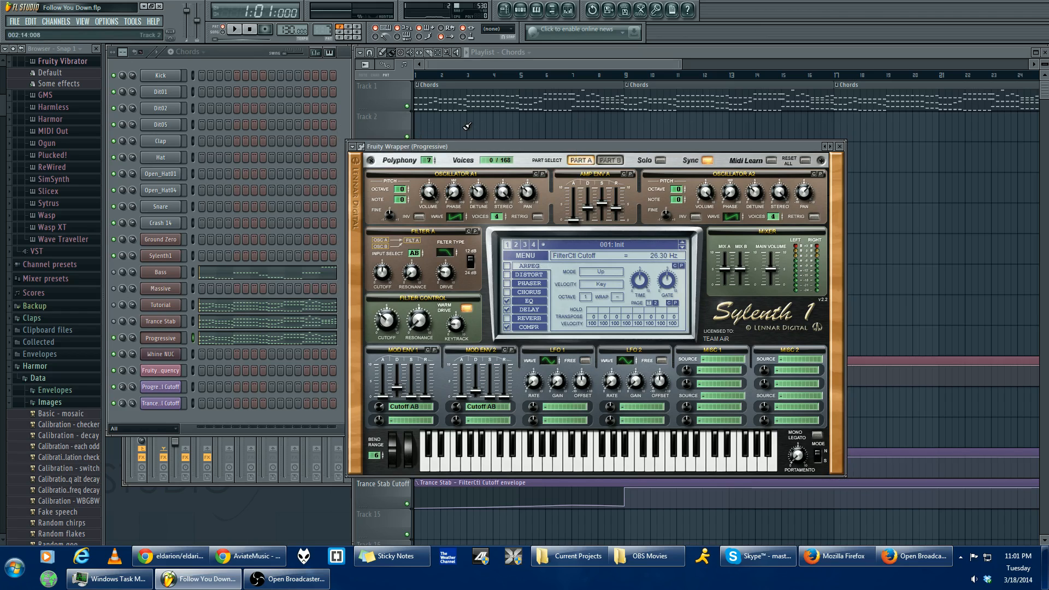
left_click(298, 341)
left_click(299, 341)
left_click_drag(506, 144, 492, 195)
scroll(547, 213, "down", 3)
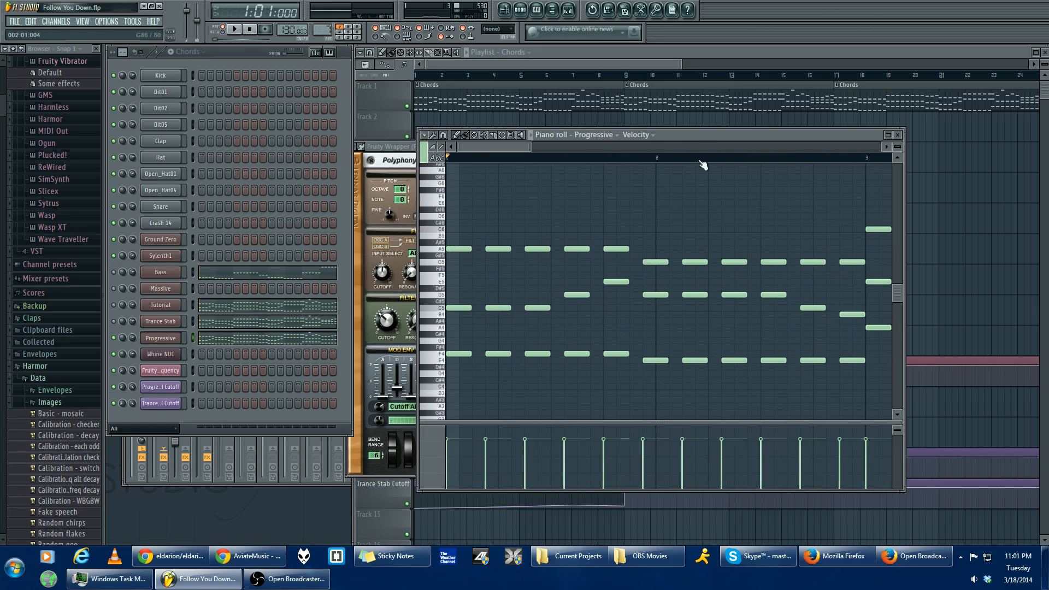
left_click(405, 147)
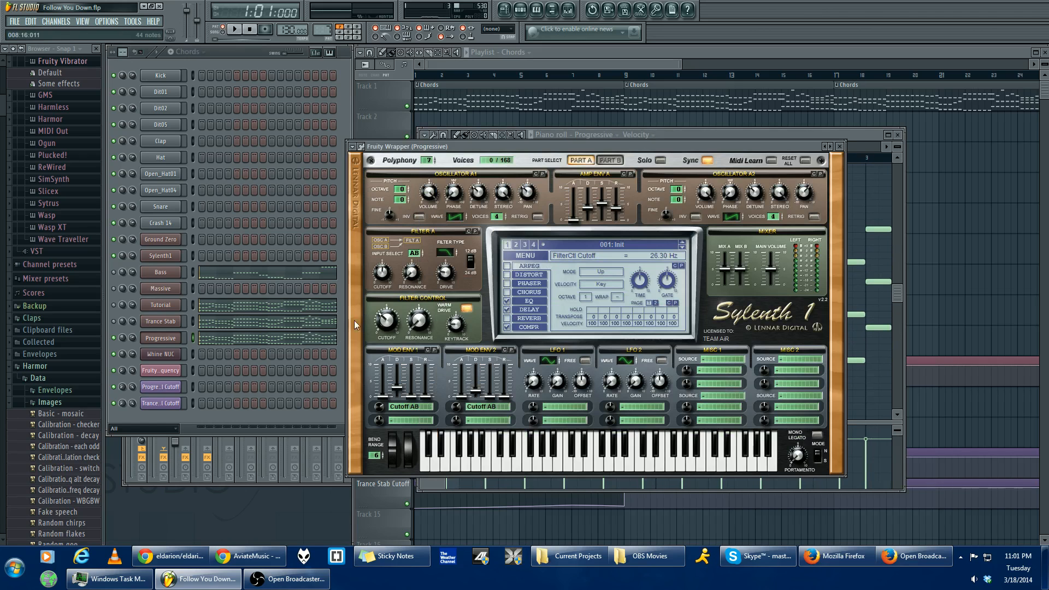
- Reopen the Progressive channel's Sylenth1 and inspect the preset commands, including Init Preset, without applying any
left_click(170, 341)
left_click(170, 342)
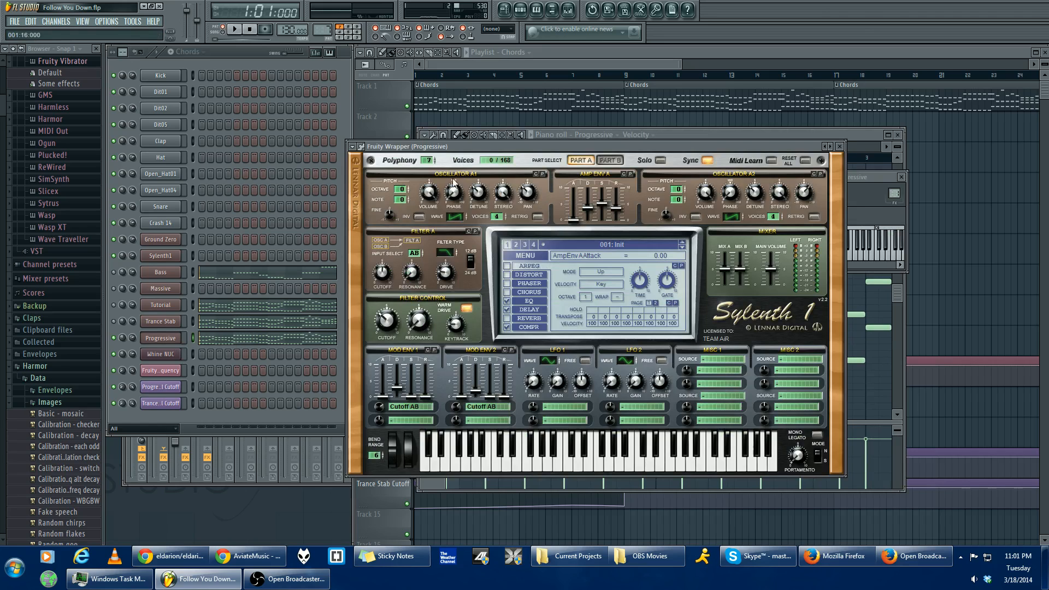
mouse_move(457, 148)
left_mouse_down()
mouse_move(454, 167)
mouse_move(452, 146)
left_mouse_up()
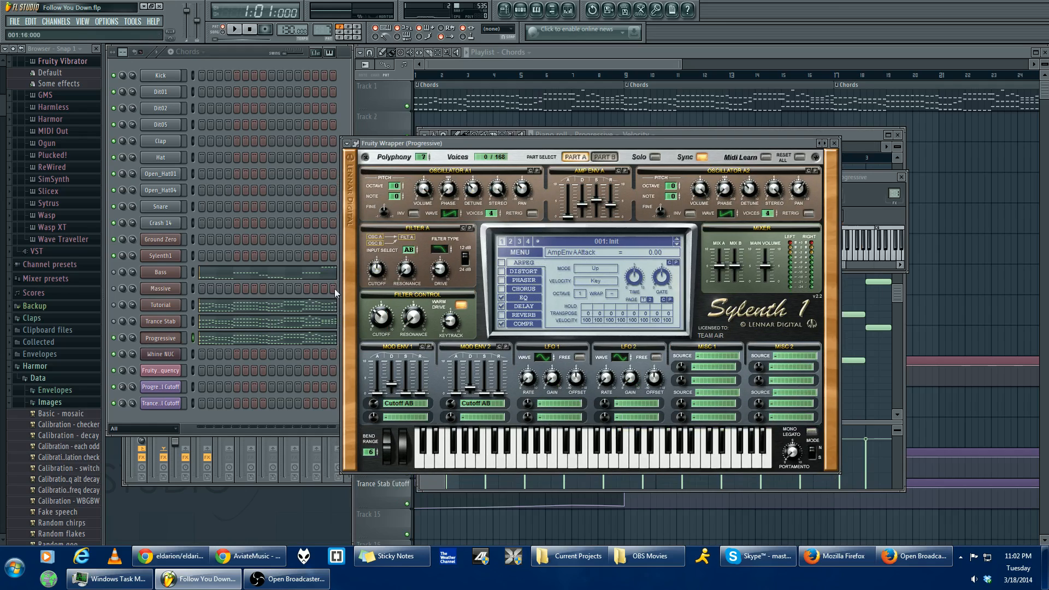
left_click(534, 253)
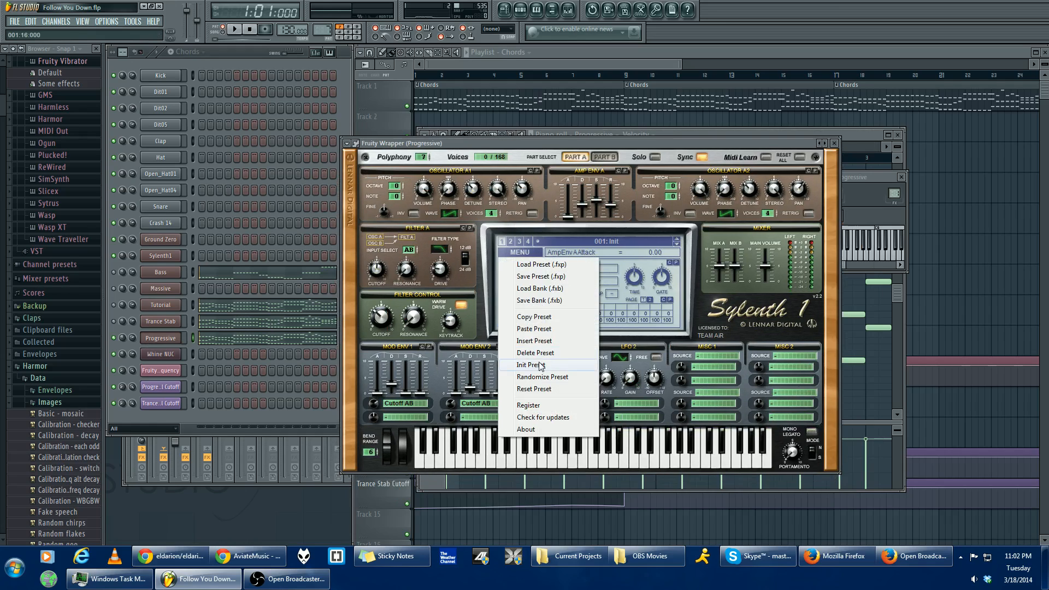
left_click(480, 247)
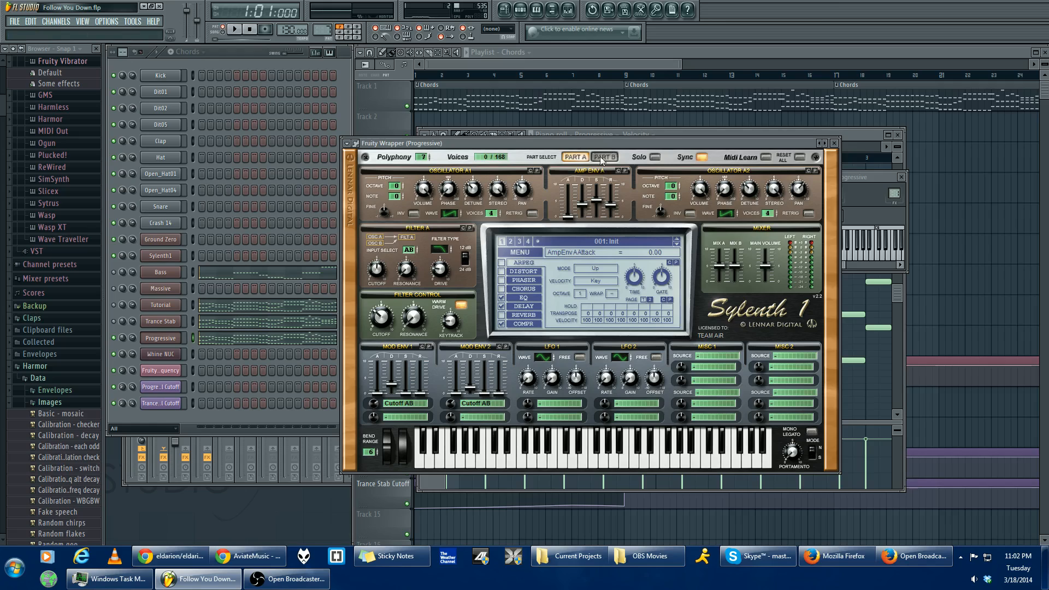
left_click_drag(601, 144, 600, 145)
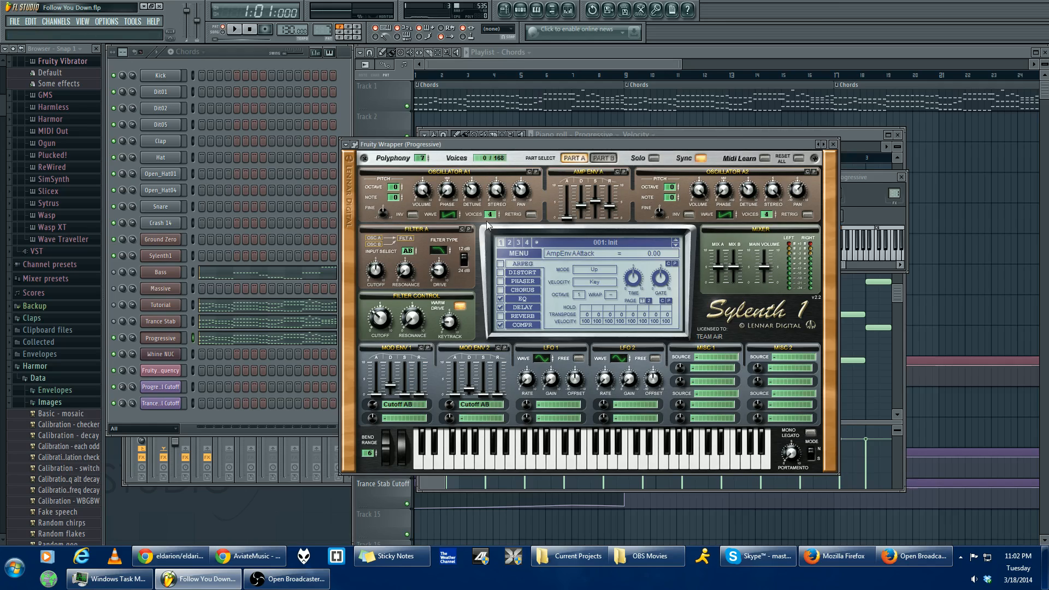
- Review Part A's oscillator settings and the attack, decay, sustain and release of Amp Env A
left_click(566, 158)
left_click(568, 158)
mouse_move(721, 215)
left_mouse_down()
mouse_move(730, 212)
mouse_move(725, 229)
mouse_move(728, 220)
left_mouse_up()
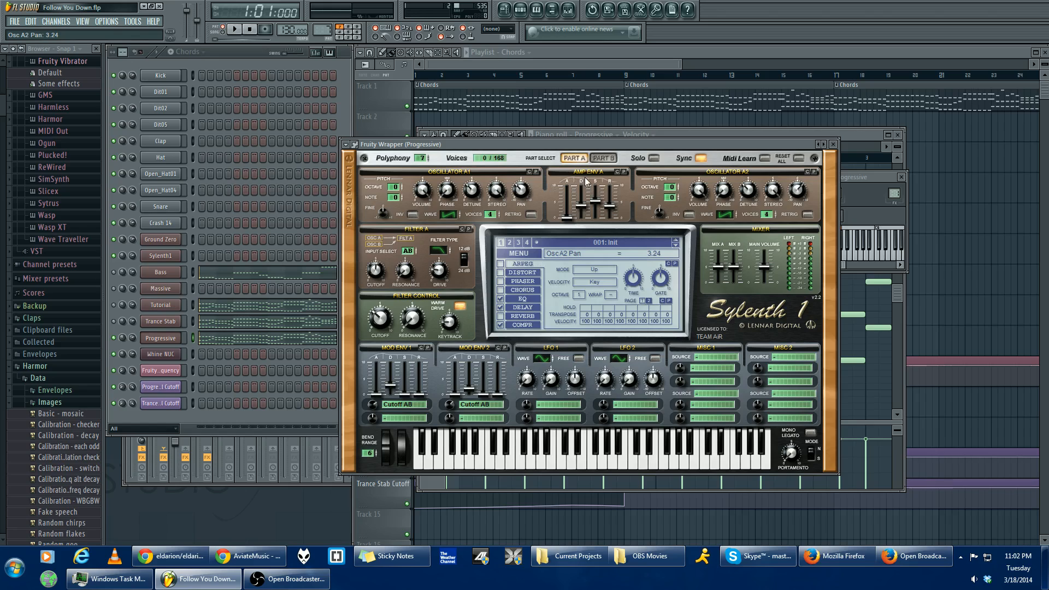
left_click(571, 222)
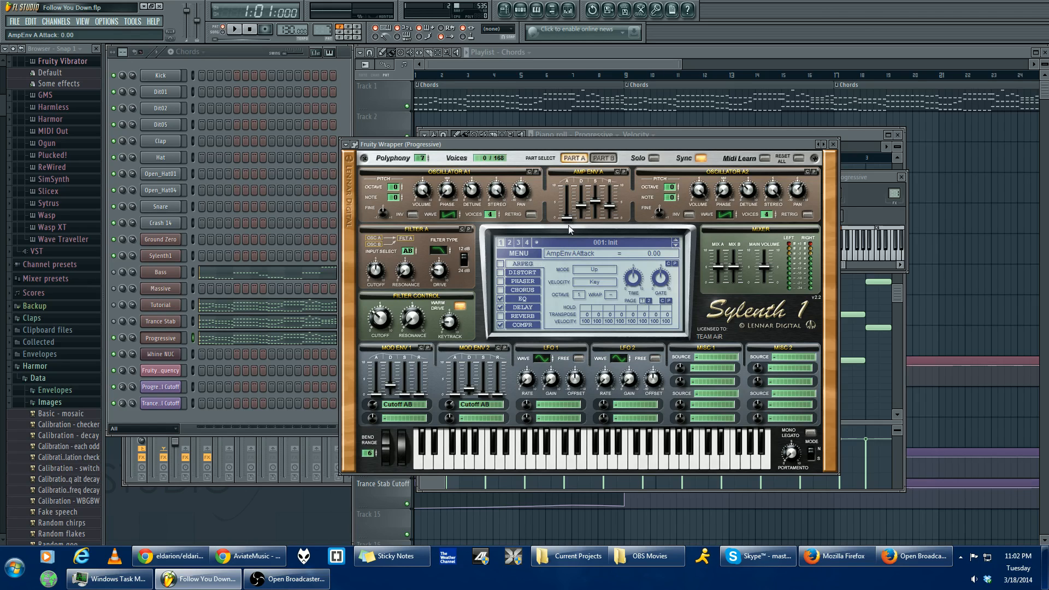
left_click(583, 209)
left_click(596, 206)
left_click(608, 211)
- Review Part B's oscillator settings and the values of Amp Env B
left_click(606, 159)
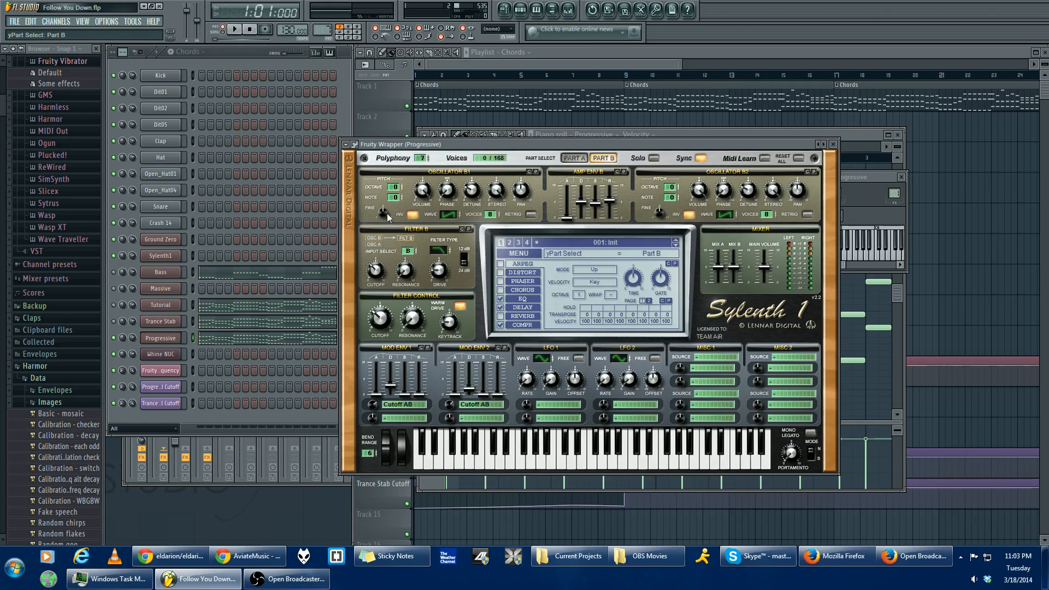
left_click(420, 191)
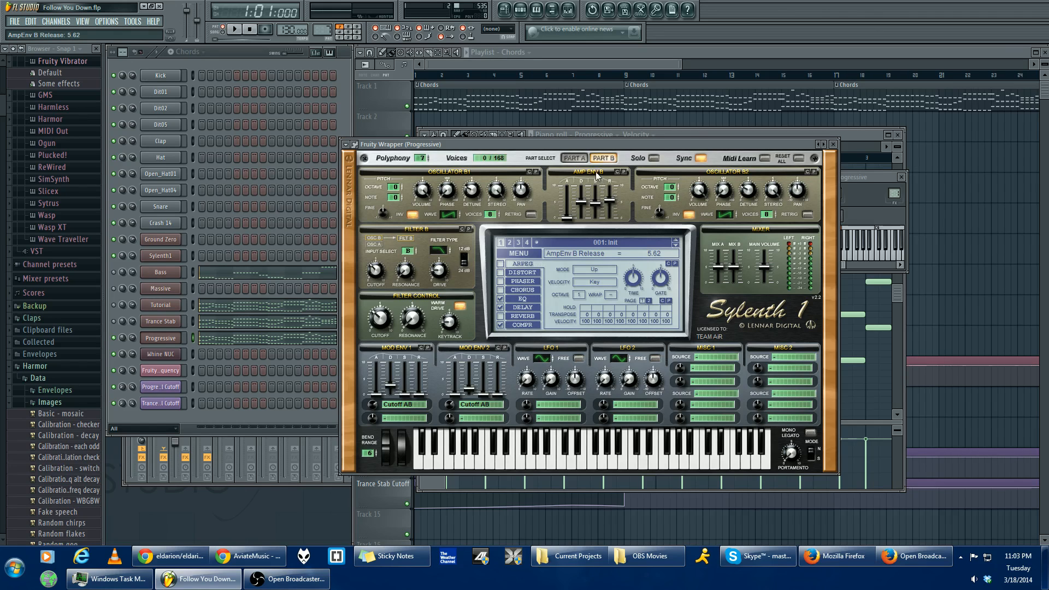
- Inspect Part A's filter section, checking the filter type and input select of Filter A
left_click(582, 158)
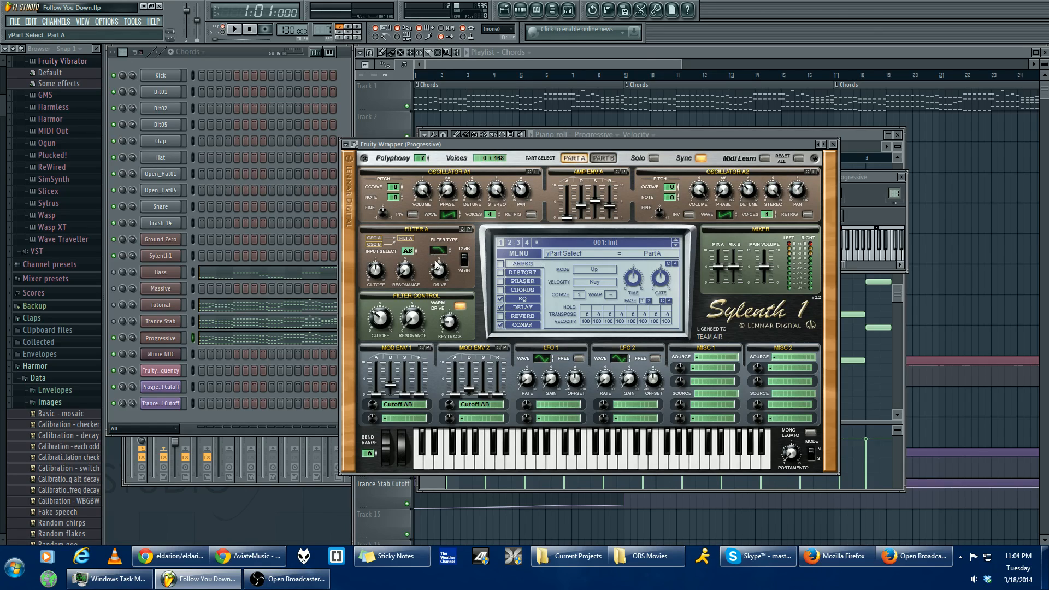
left_click_drag(441, 252, 414, 257)
left_click(413, 252)
left_click(413, 252)
left_click(413, 252)
left_click(413, 252)
left_click(414, 252)
- Inspect Part B's filter type, input select, cutoff, resonance and drive
left_click(603, 158)
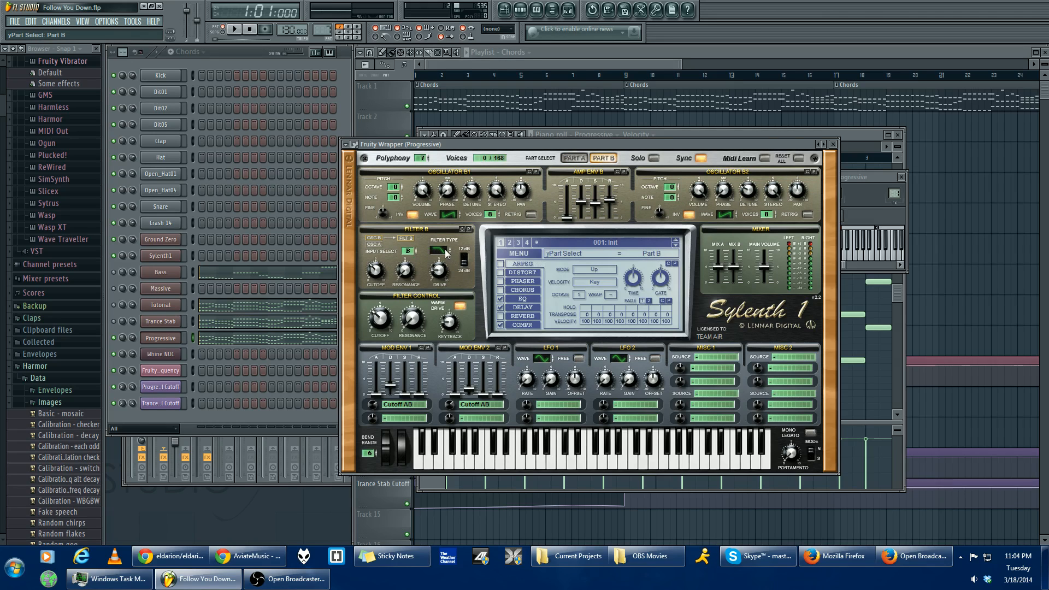
left_click_drag(439, 250, 440, 250)
left_click_drag(409, 252, 418, 256)
left_click(375, 270)
left_click(404, 270)
left_click(442, 279)
- Compare Parts A and B, adjust the Filter Control cutoff and briefly play the pattern to hear it
left_click(575, 158)
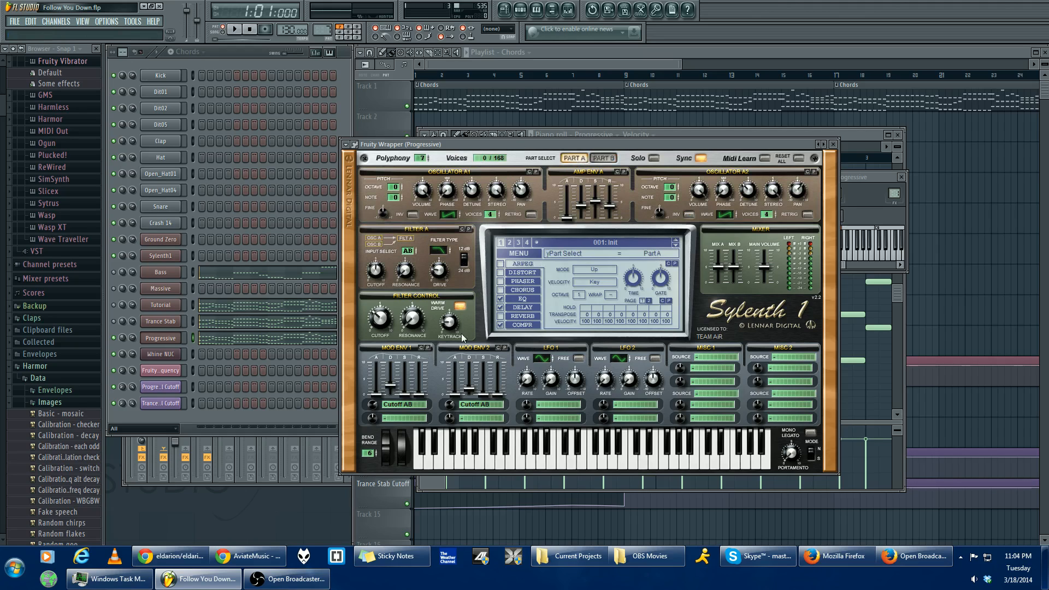
left_click(603, 158)
left_click(575, 157)
left_click_drag(379, 318, 379, 334)
key("space")
key("space")
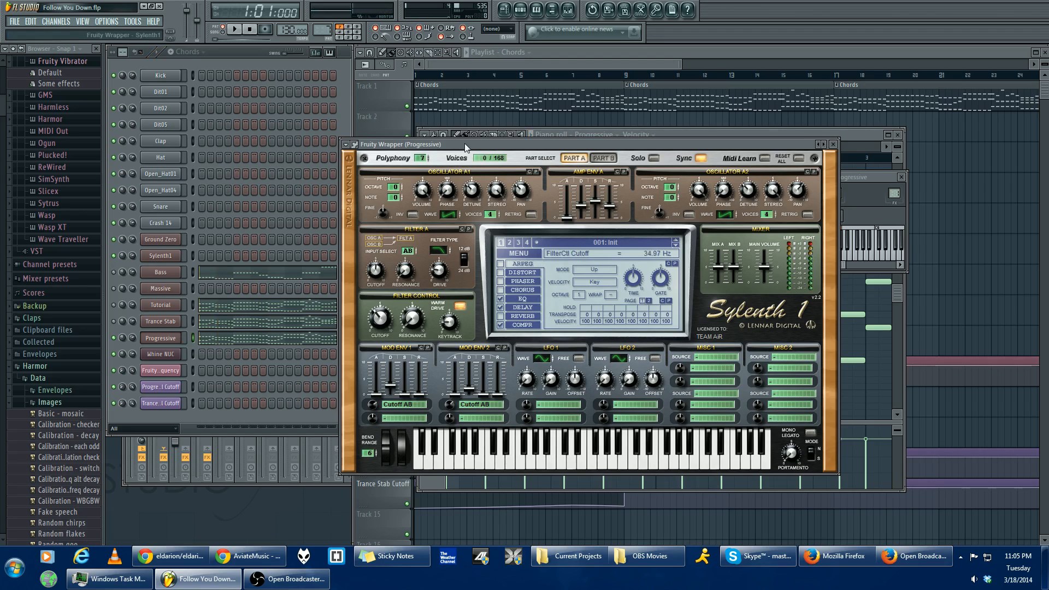
left_click_drag(465, 147, 469, 149)
left_click_drag(384, 331, 383, 340)
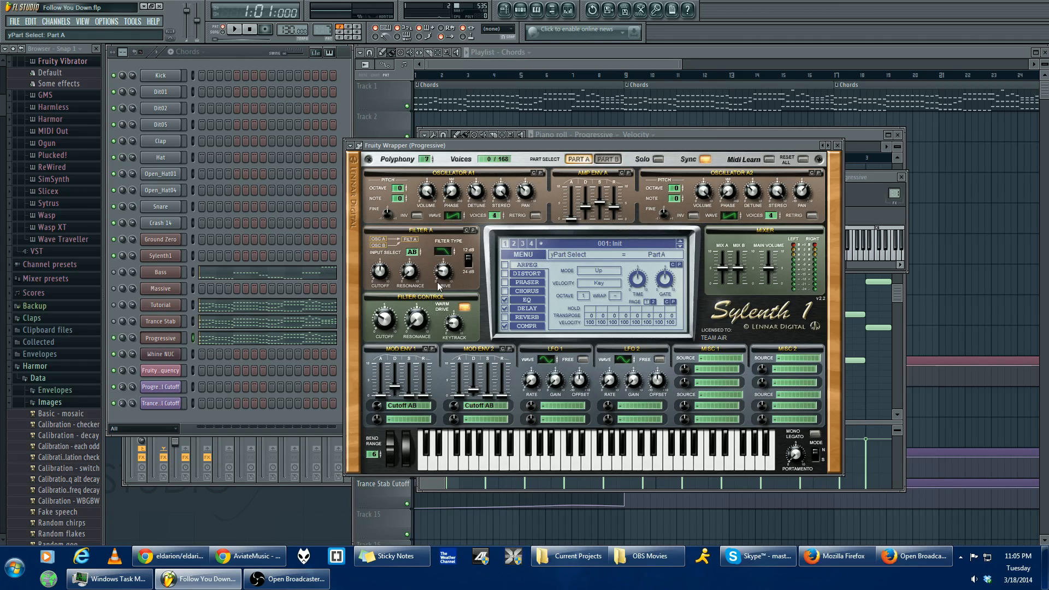
- Check the Mix A, Mix B and Main Volume levels in the mixer section
left_click(723, 267)
left_click(737, 268)
left_click(770, 270)
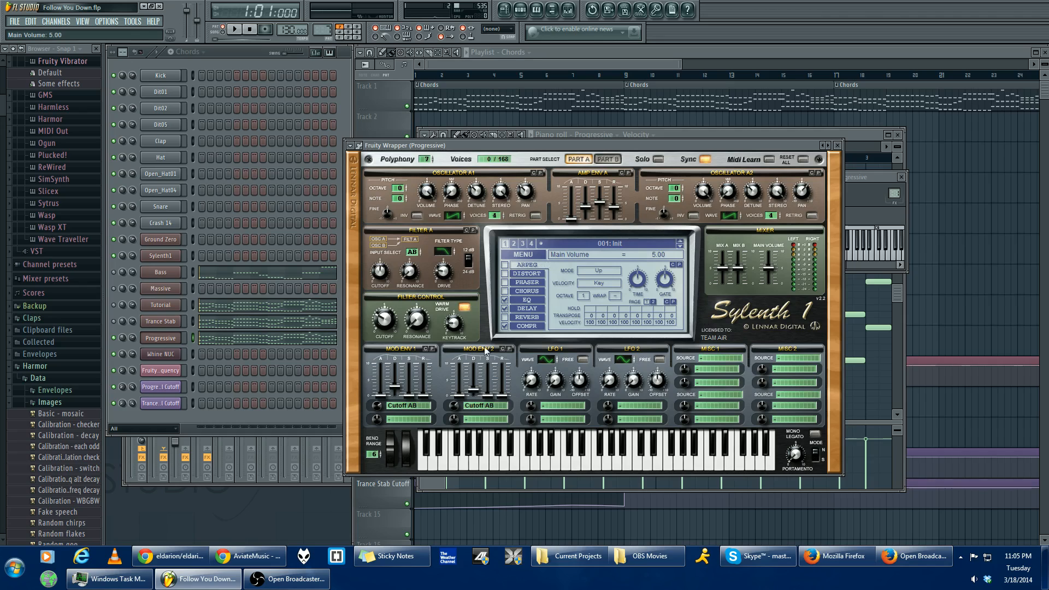
- Inspect the modulation destination list and amount of Mod Env 1, leaving Cutoff AB selected
left_click(590, 159)
left_click(409, 406)
left_click(419, 430)
left_click(414, 406)
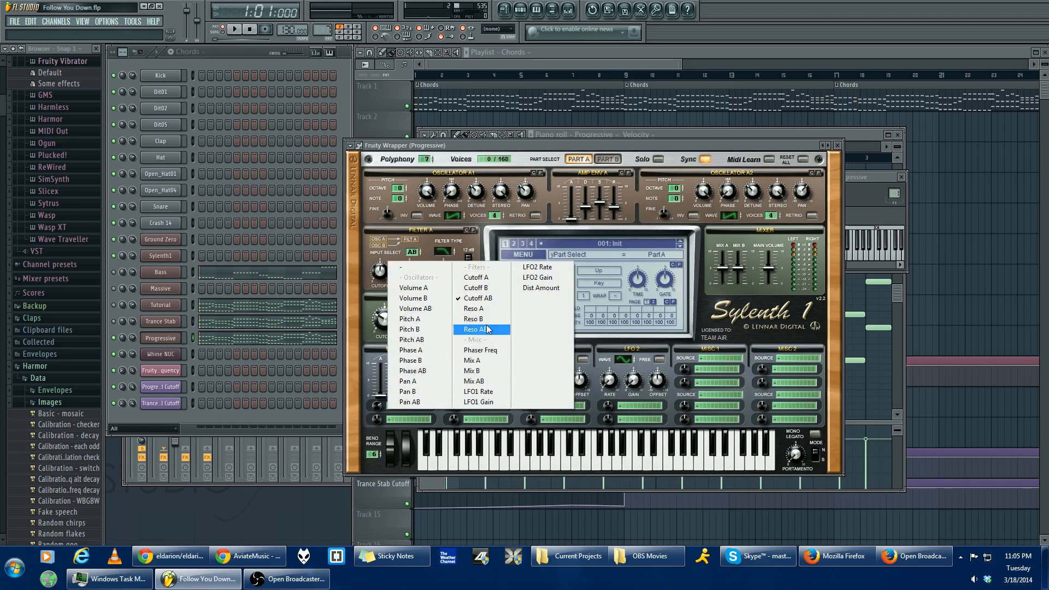
left_click(583, 403)
mouse_move(377, 405)
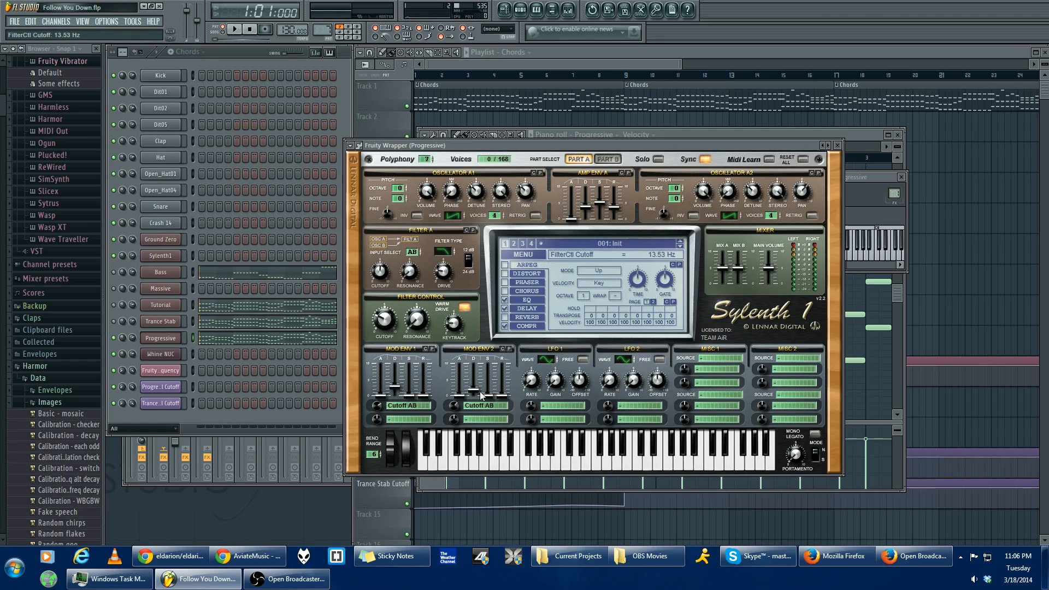
- Inspect Mod Env 2's destination list and Mod Env 1's second destination slot without changing either assignment
left_click(479, 405)
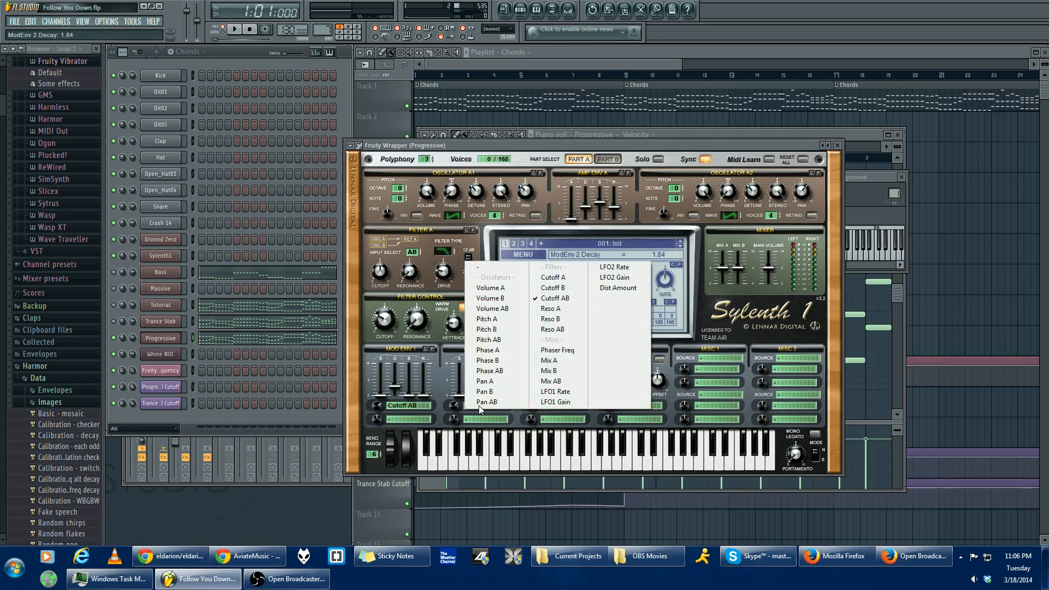
left_click(428, 419)
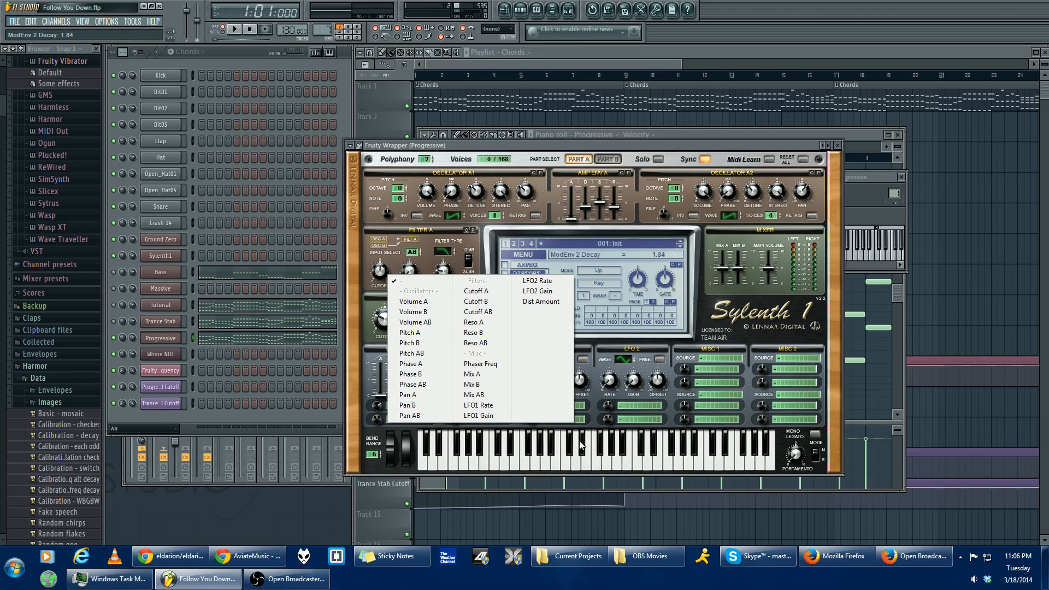
left_click(601, 424)
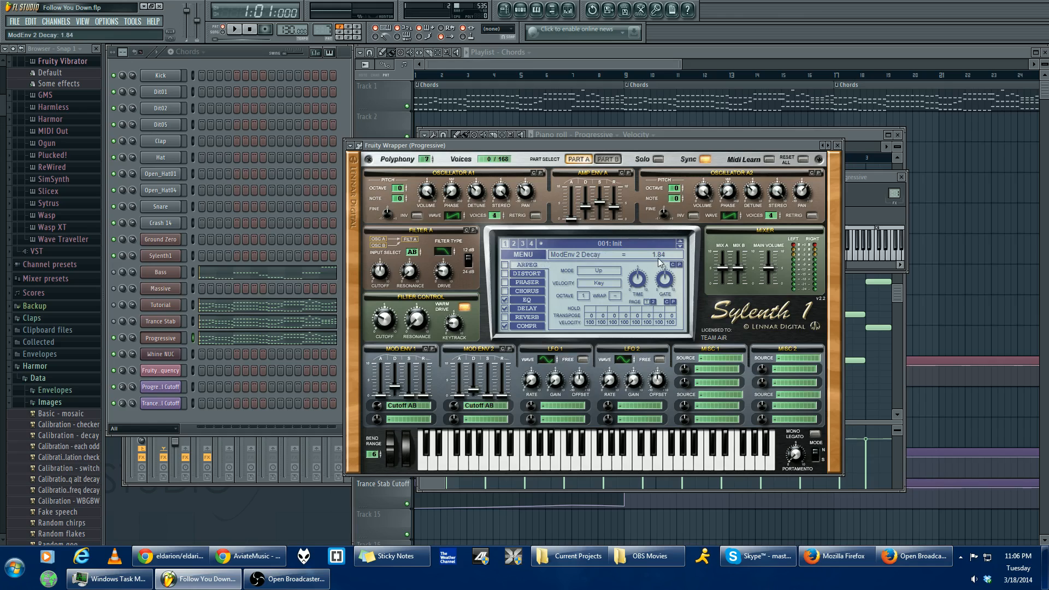
- Look through the EQ, Chorus and Arpeggiator pages and review the EQ's bass and treble settings
left_click(530, 300)
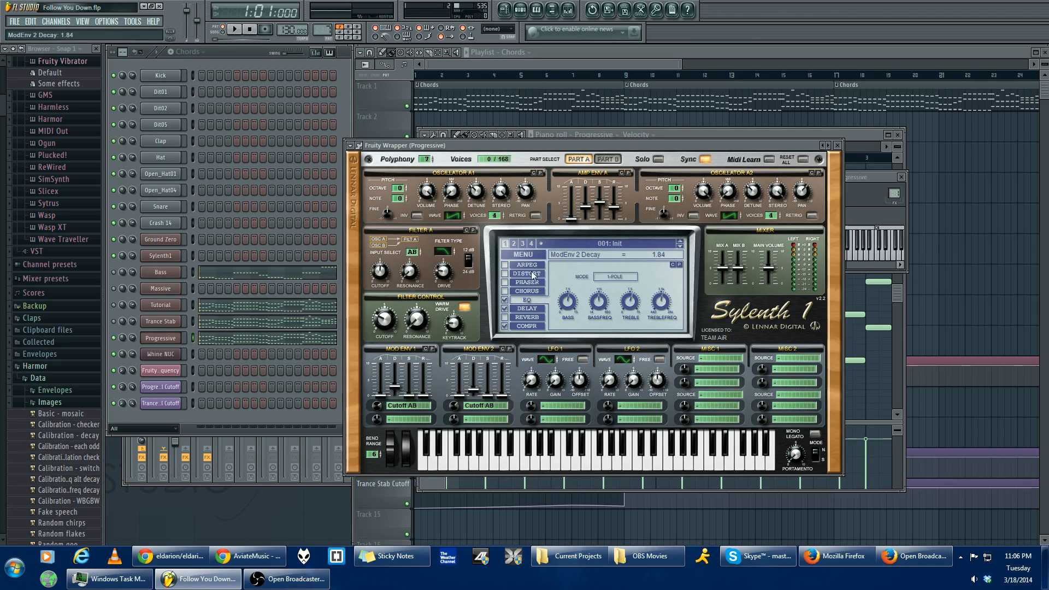
left_click(538, 292)
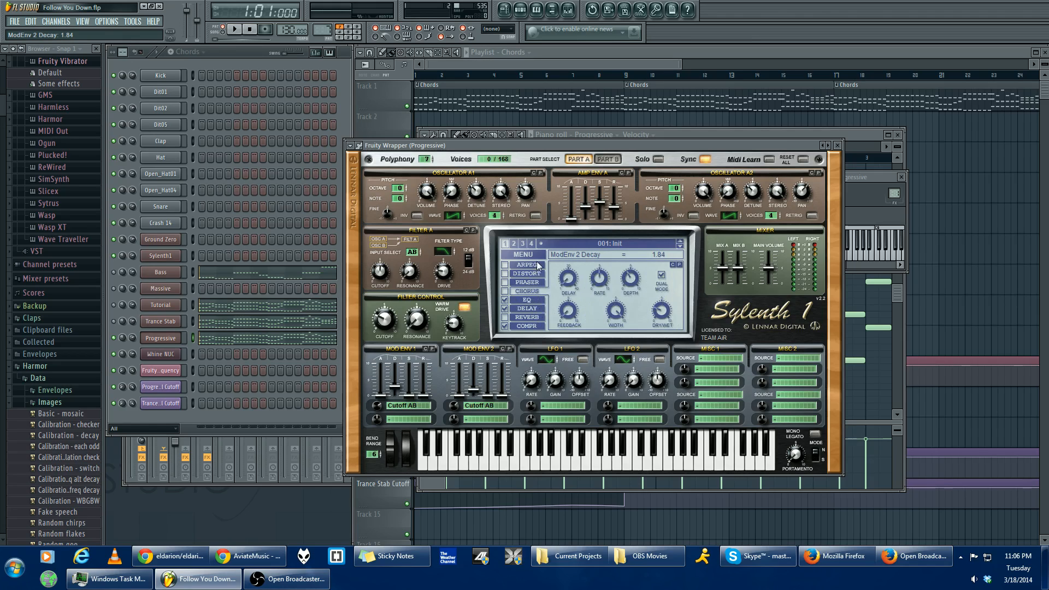
left_click(538, 264)
left_click(535, 304)
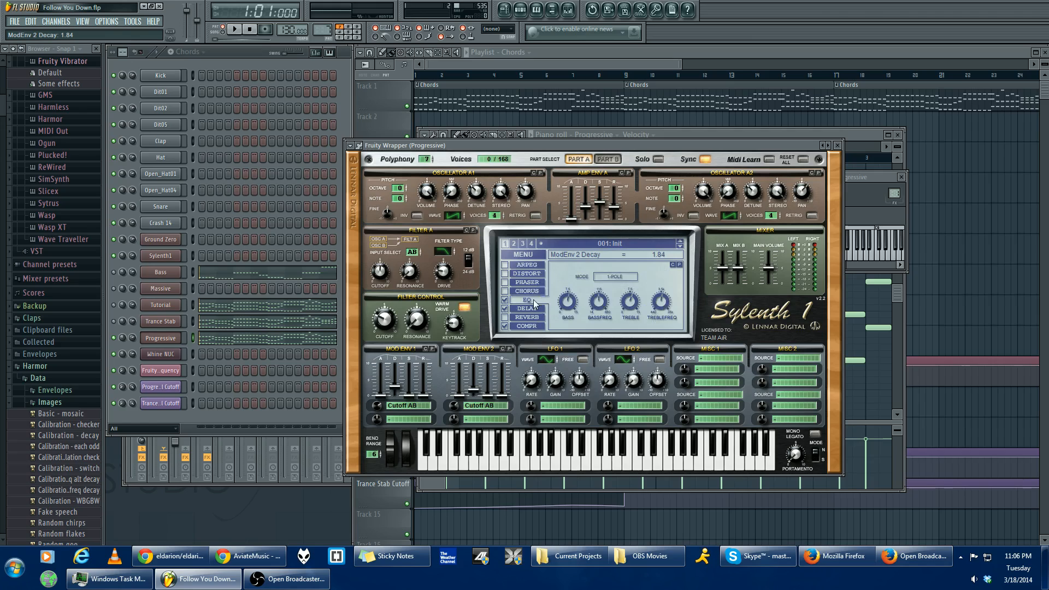
left_click(505, 300)
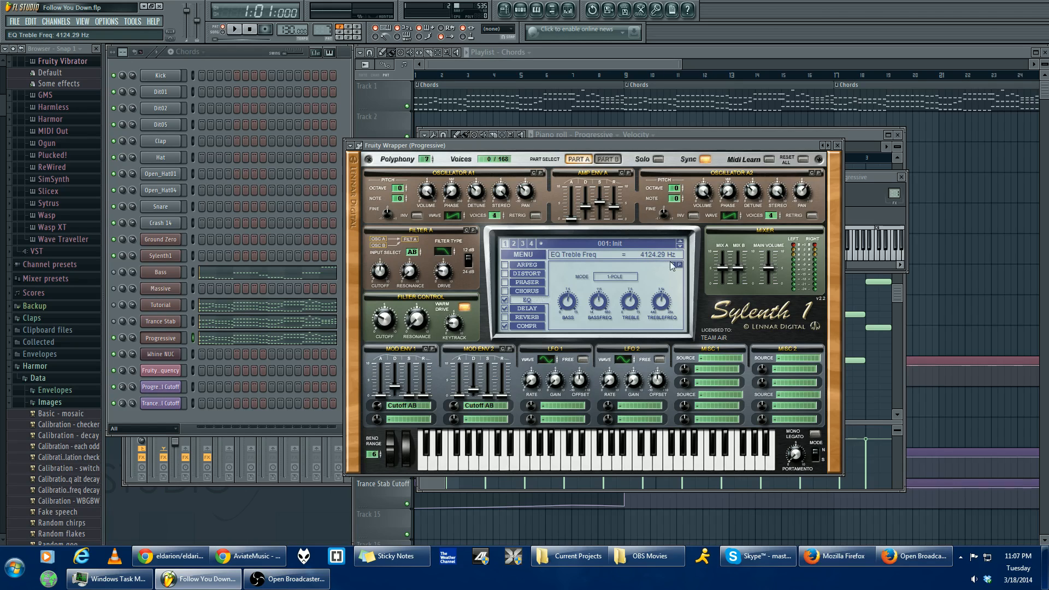
- Review the Delay effect's left and right times and other settings, and play the pattern to hear it
left_click(536, 310)
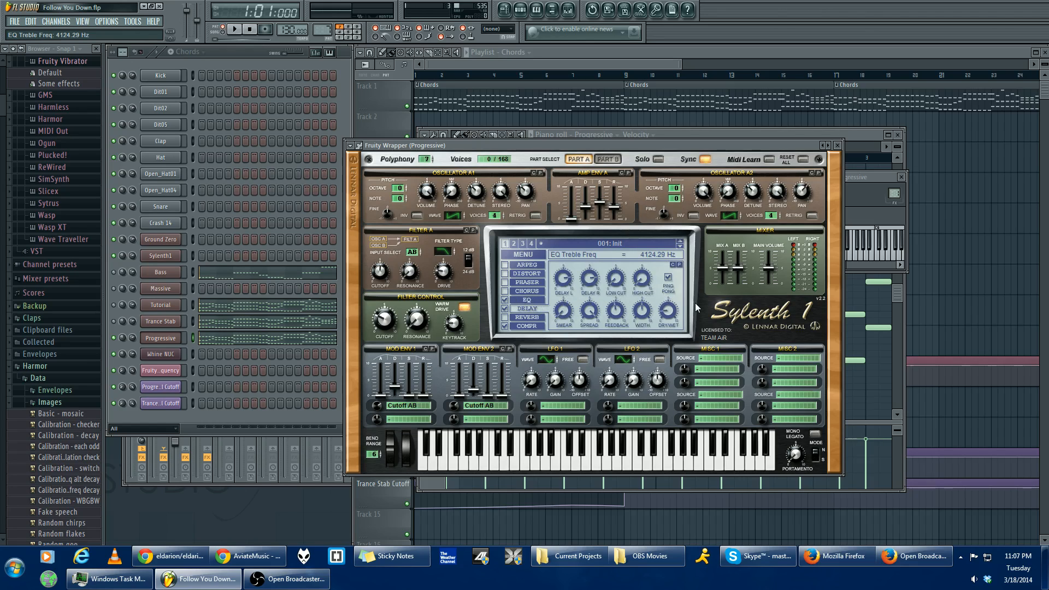
left_click(563, 282)
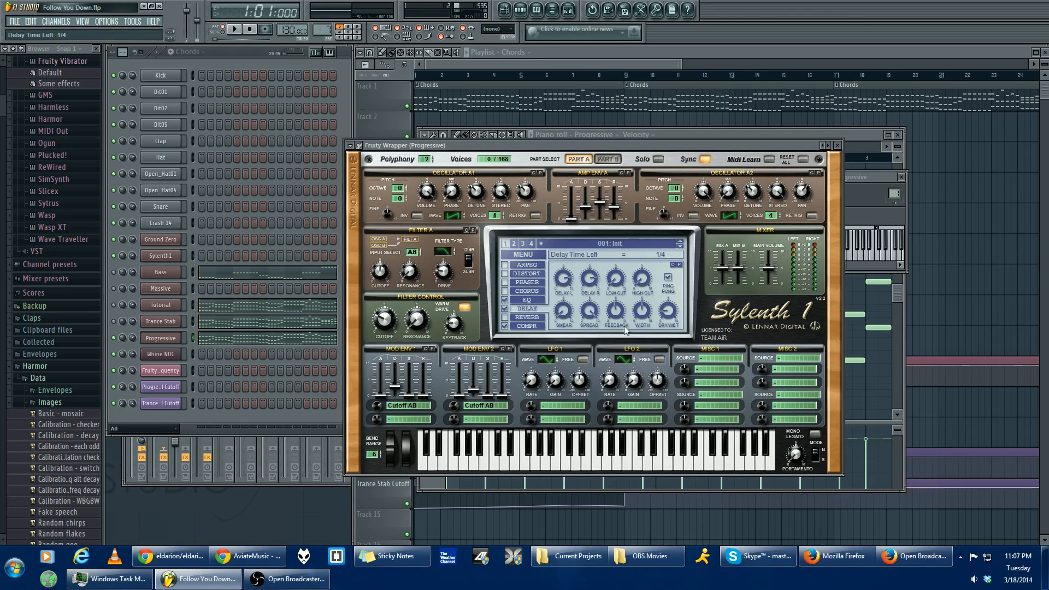
left_click(595, 284)
key("space")
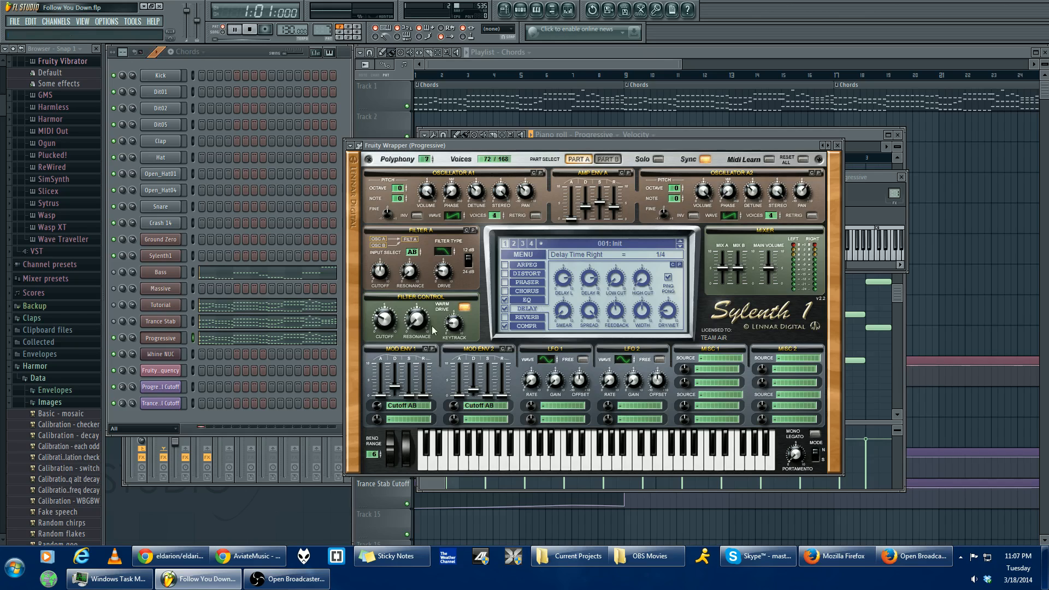
key("space")
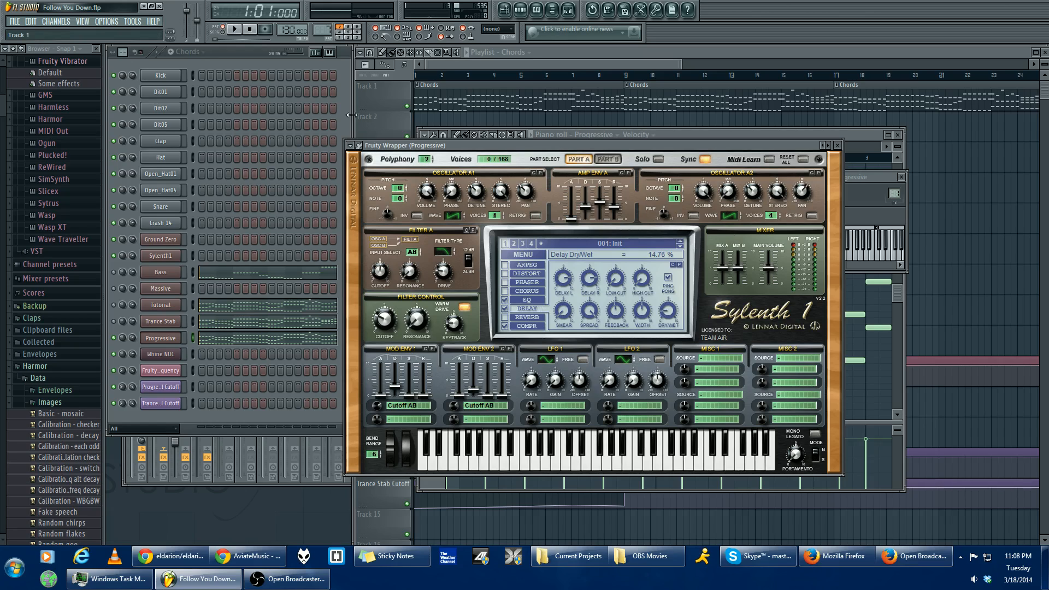
- Bring the playlist forward, switch to song playback and unmute the Clap and Bits tracks
left_click(448, 64)
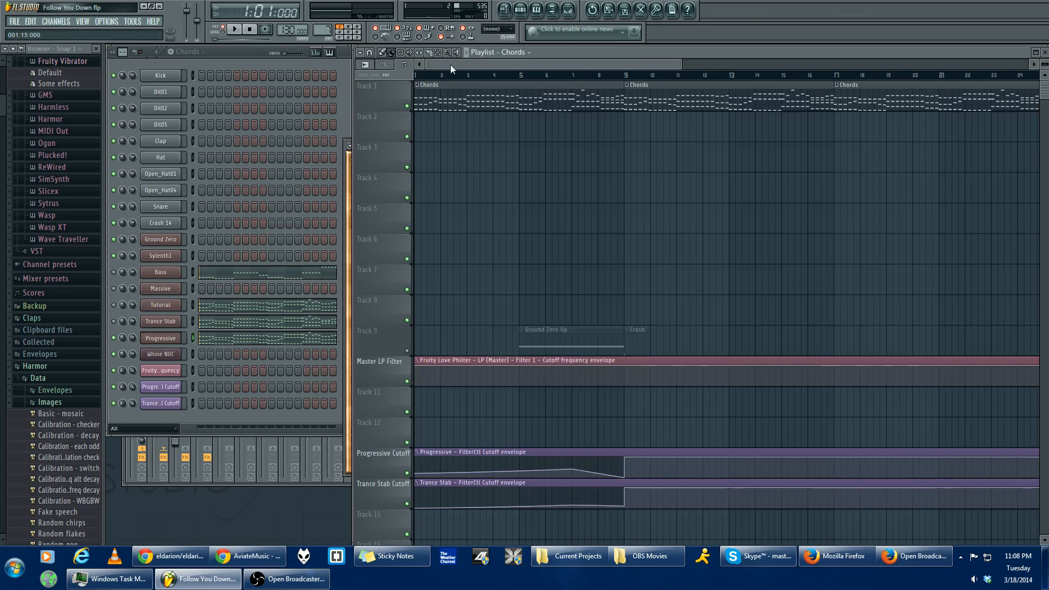
left_click(223, 31)
scroll(487, 211, "down", 5)
scroll(485, 213, "up", 5)
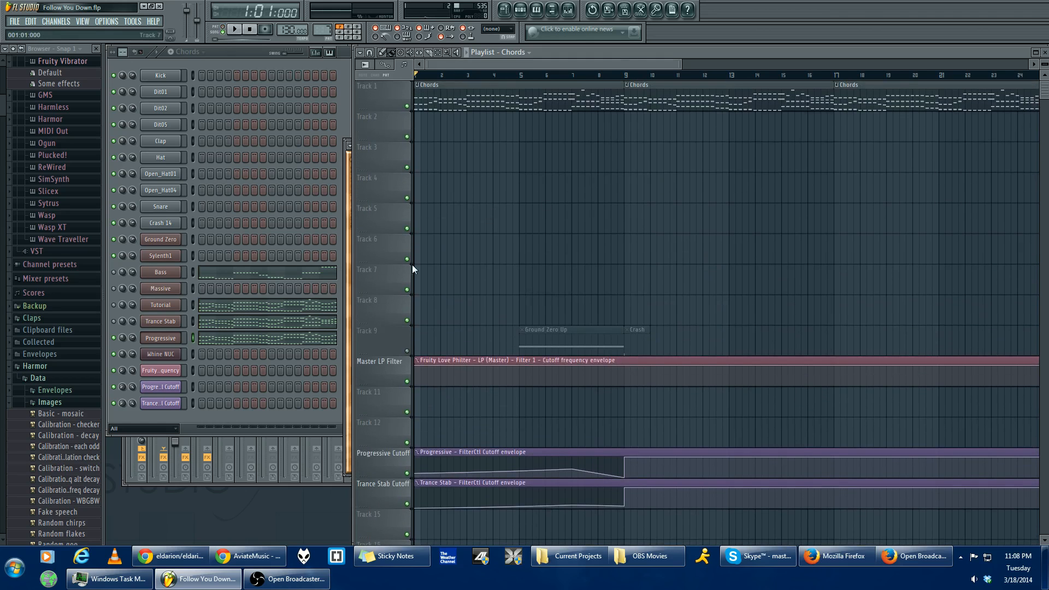
scroll(499, 227, "down", 3)
scroll(500, 208, "up", 3)
scroll(524, 227, "down", 7)
scroll(523, 227, "down", 10)
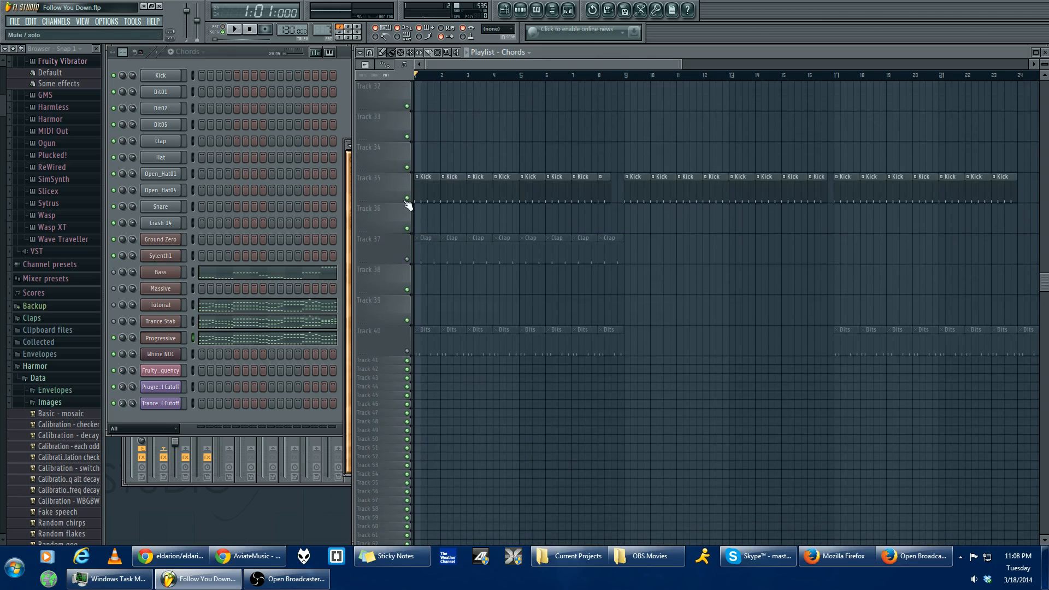
scroll(421, 227, "up", 5)
scroll(437, 82, "up", 2)
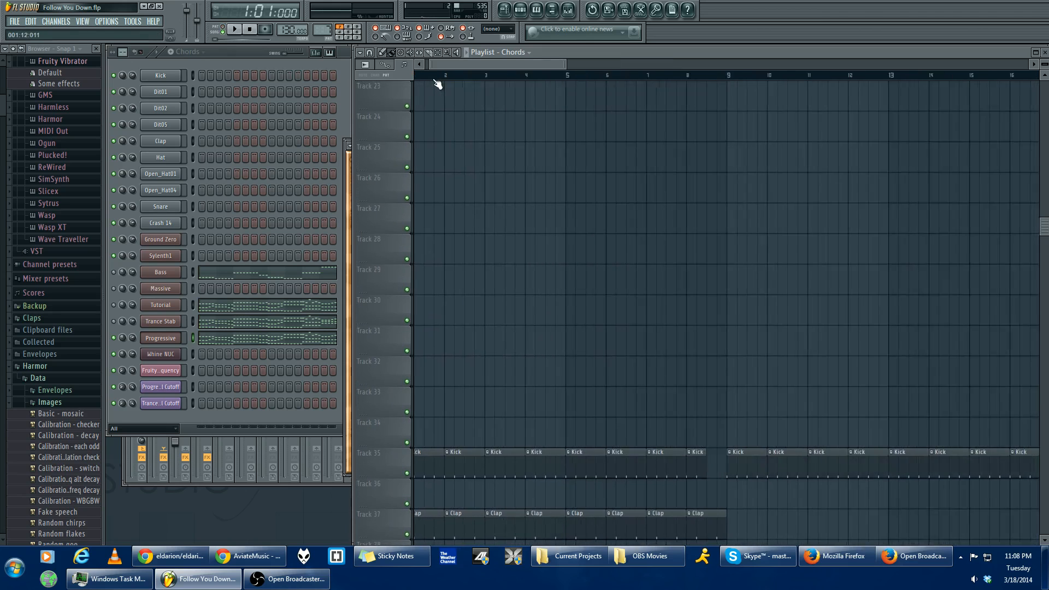
scroll(438, 83, "up", 1)
- Play the arrangement from the start with the Ground Zero Up and Crash clips on Track 9 enabled
scroll(474, 158, "up", 2)
key("space")
scroll(482, 78, "down", 3)
scroll(508, 144, "up", 7)
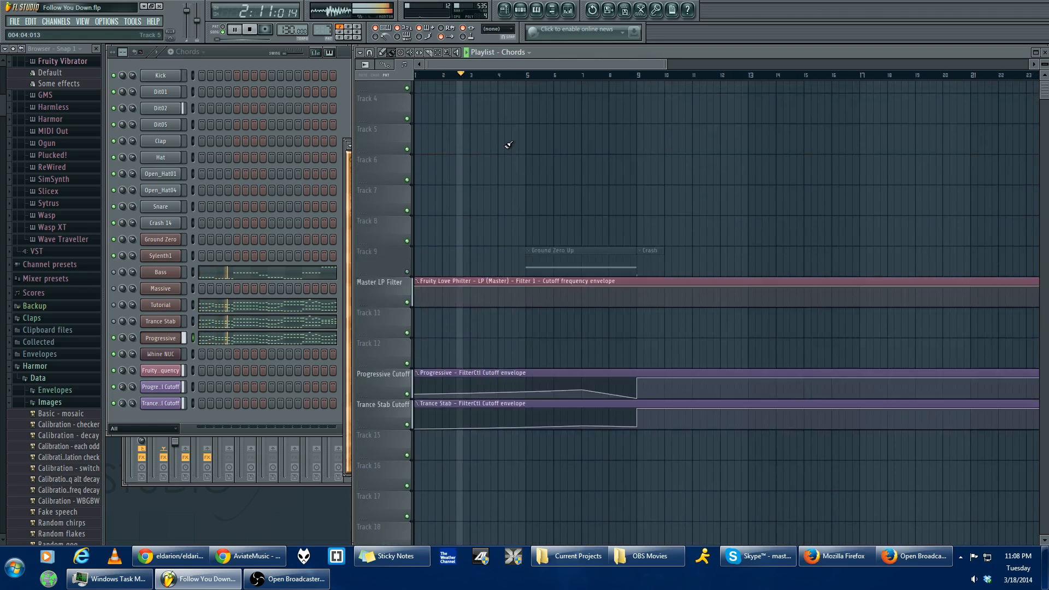
scroll(507, 146, "up", 2)
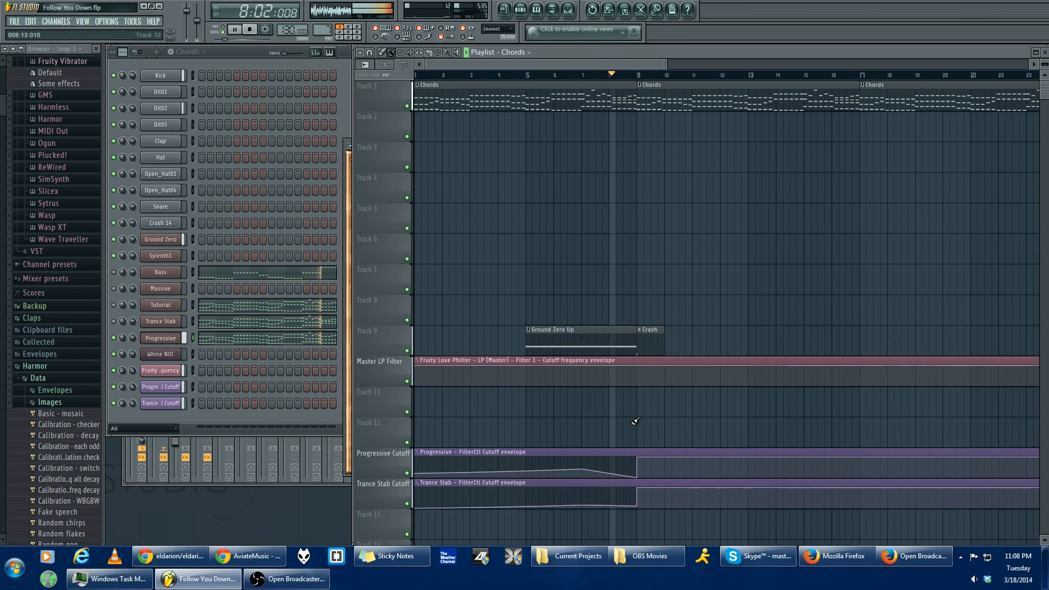
key("space")
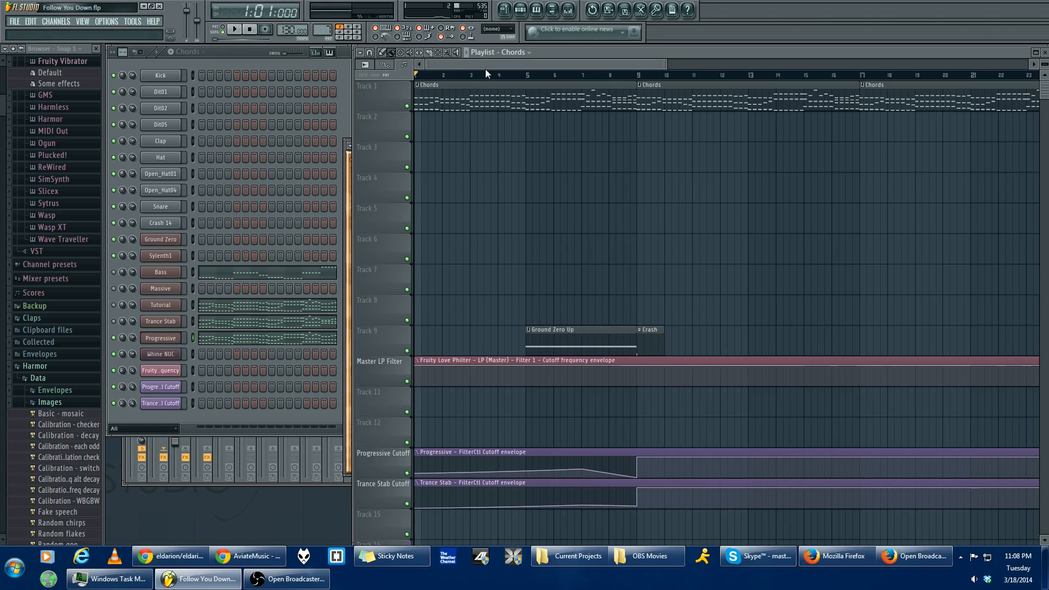
- Raise the Progressive synth's filter control cutoff to 21341.28 Hz and play the chords with it open
left_click(346, 210)
double_click(163, 341)
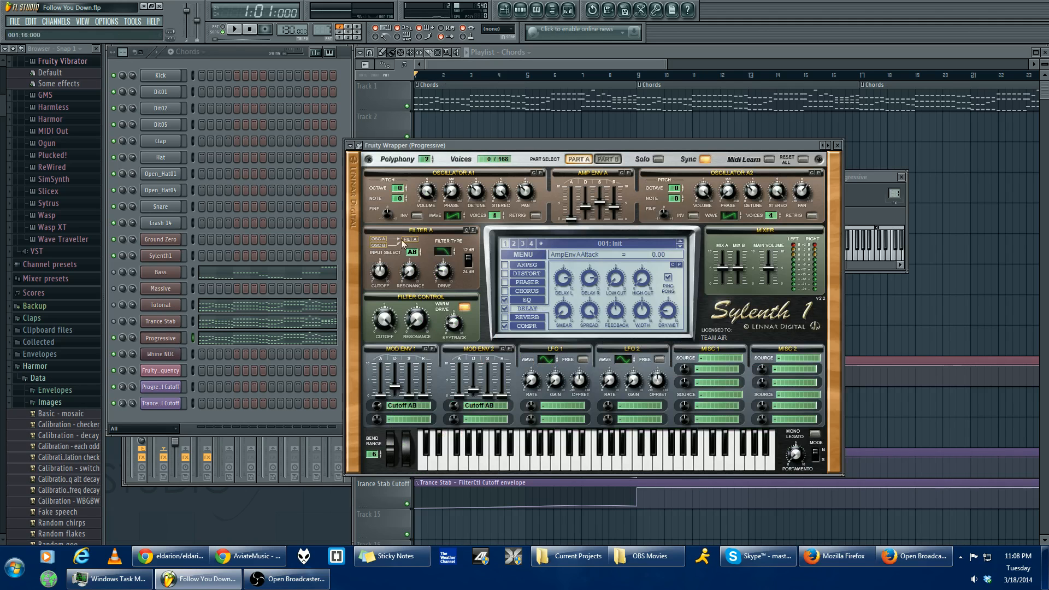
left_click_drag(391, 308, 384, 296)
key("space")
key("space")
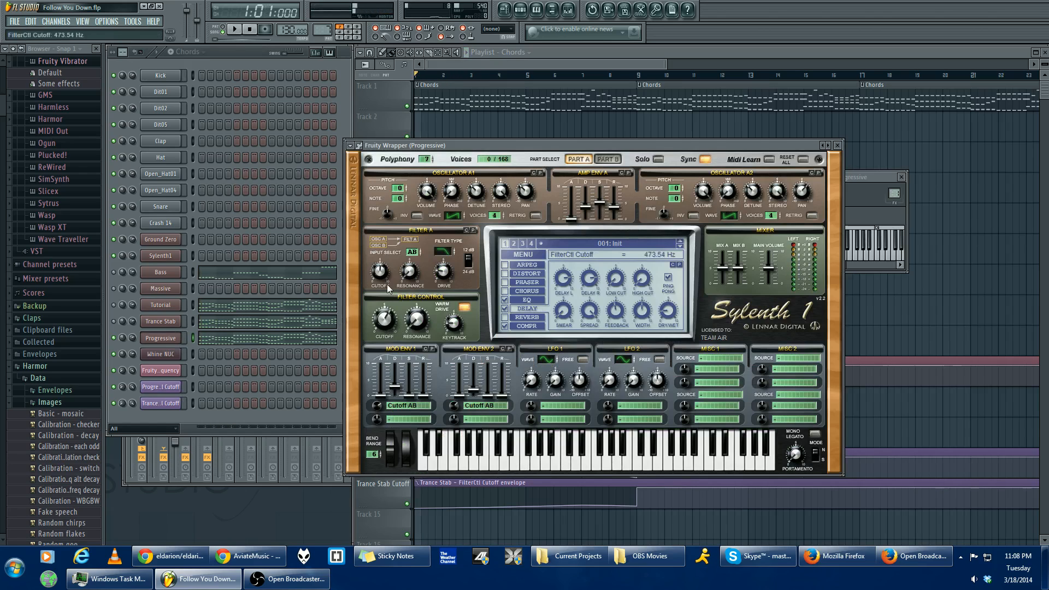
key("space")
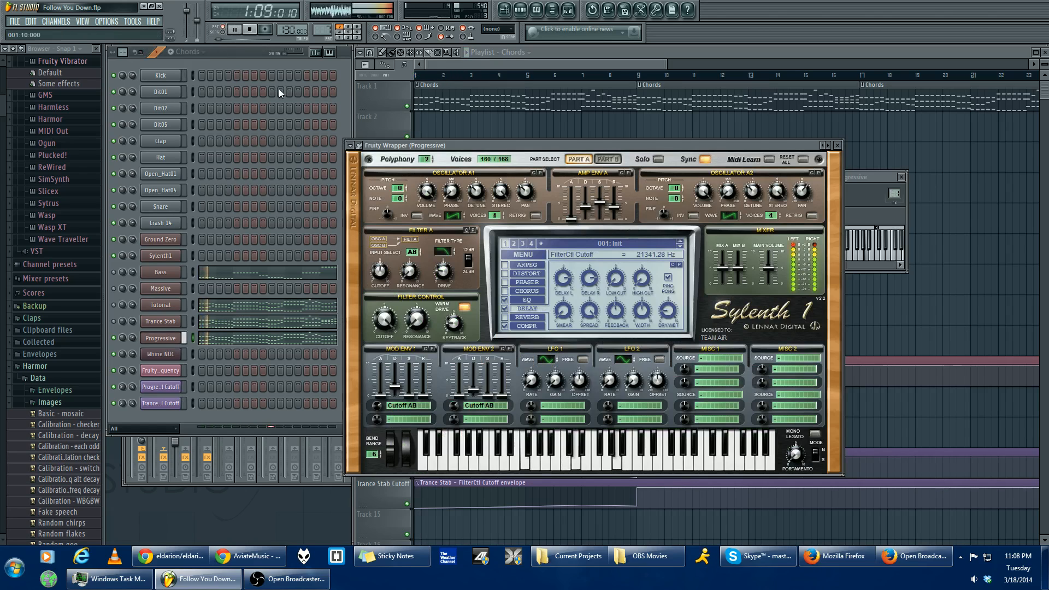
key("space")
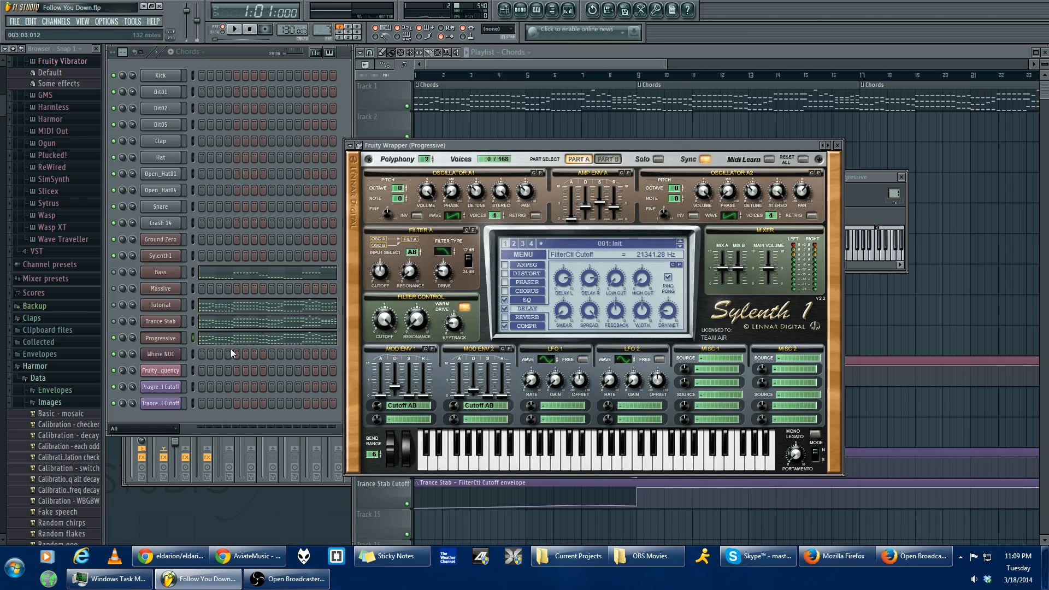
- Open the Trance Stab synth and unmute its channel
left_click(167, 342)
left_click(639, 71)
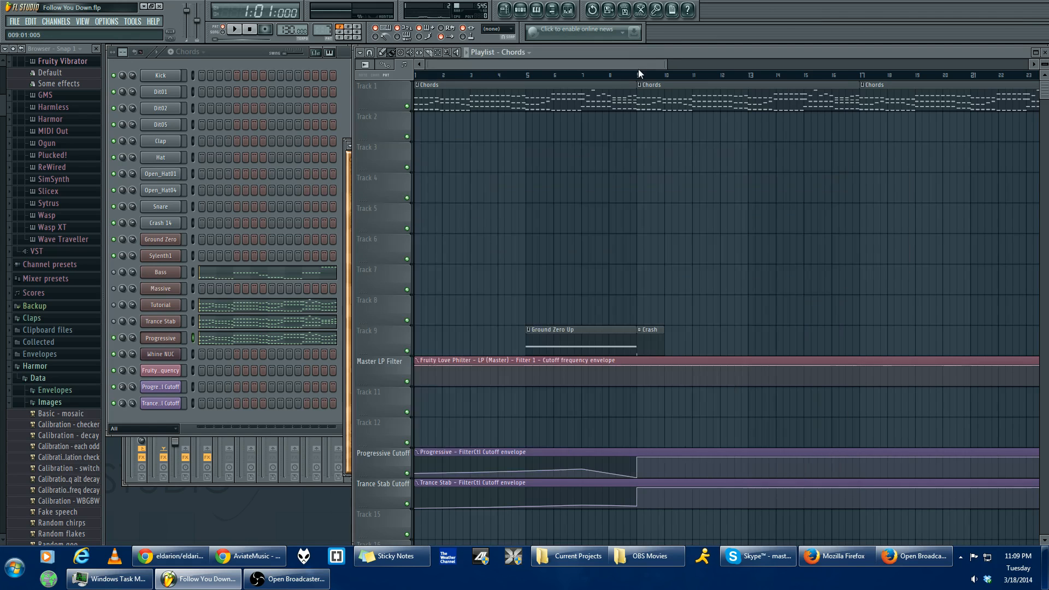
left_click(153, 323)
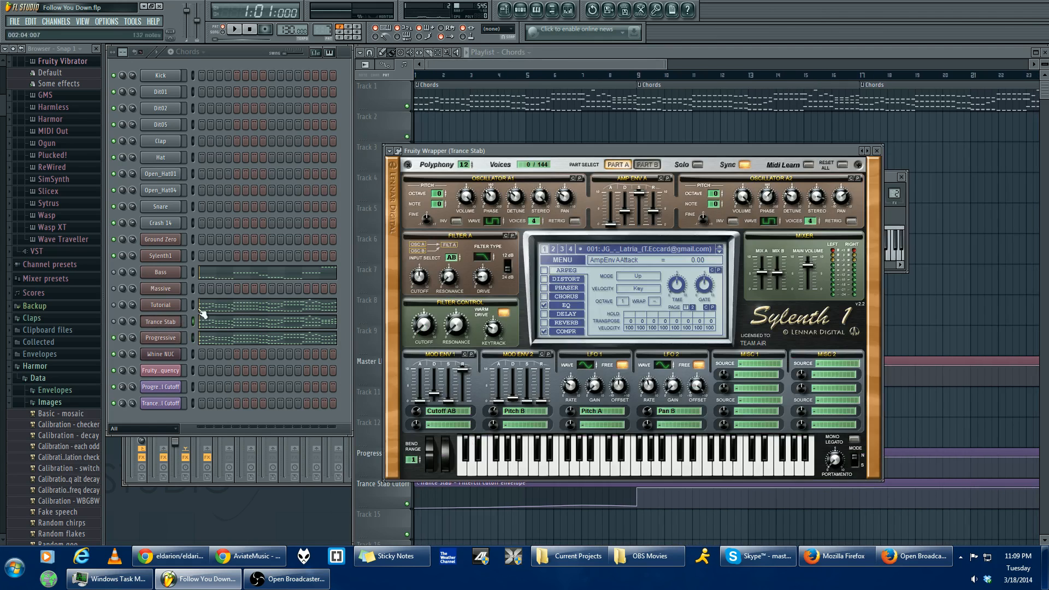
left_click(113, 323)
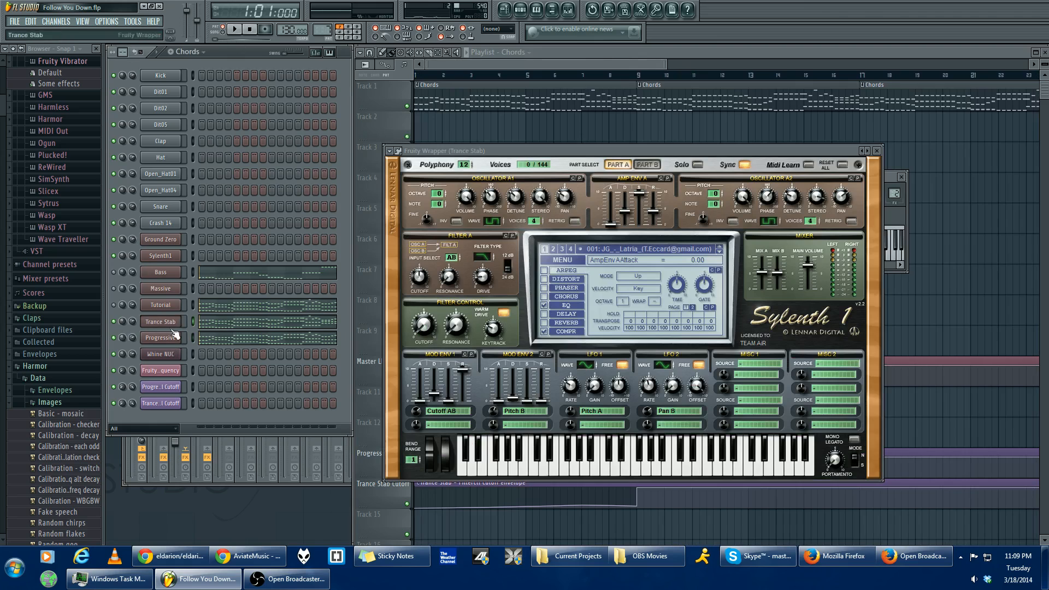
- Play the chords with the Trance Stab filter control cutoff raised to 21341.28 Hz, and close the mixer
key("space")
left_click_drag(425, 328, 452, 185)
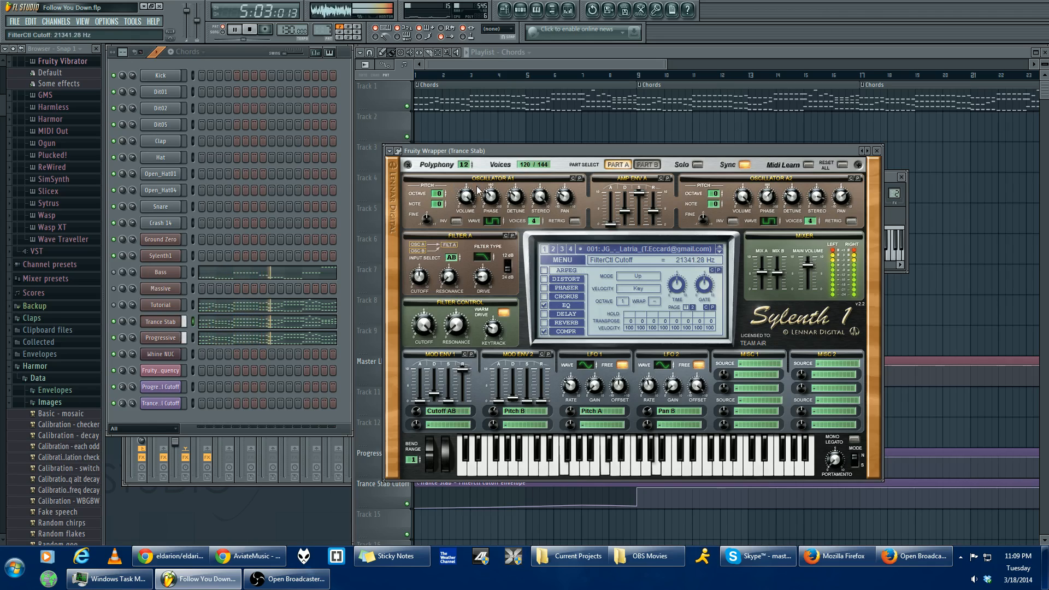
key("F9")
key("F9")
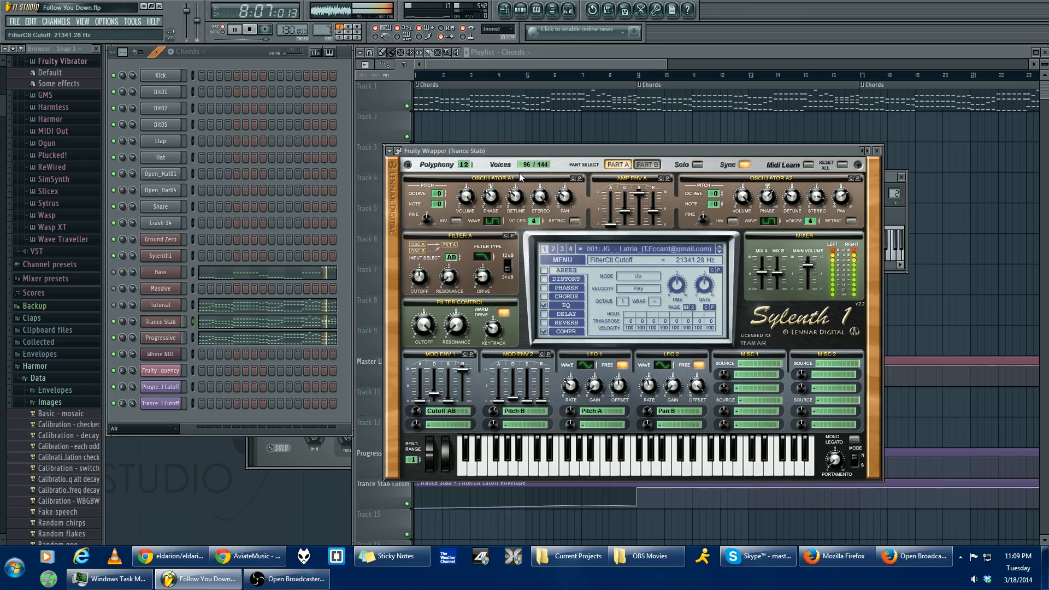
key("space")
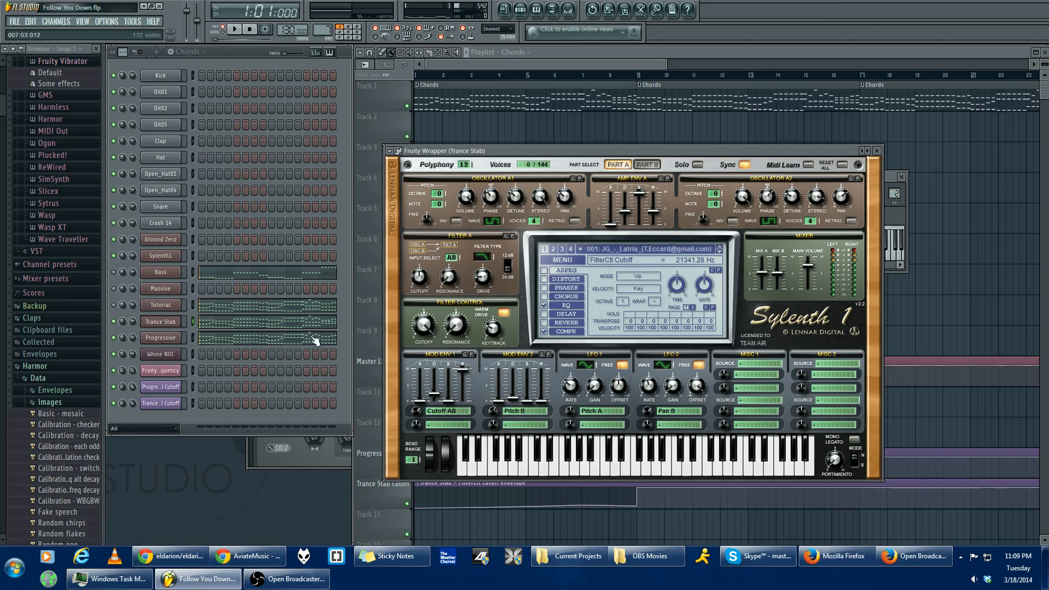
- Reopen the Trance Stab synth and audition its chords without the Progressive channel
left_click(168, 324)
left_click(167, 327)
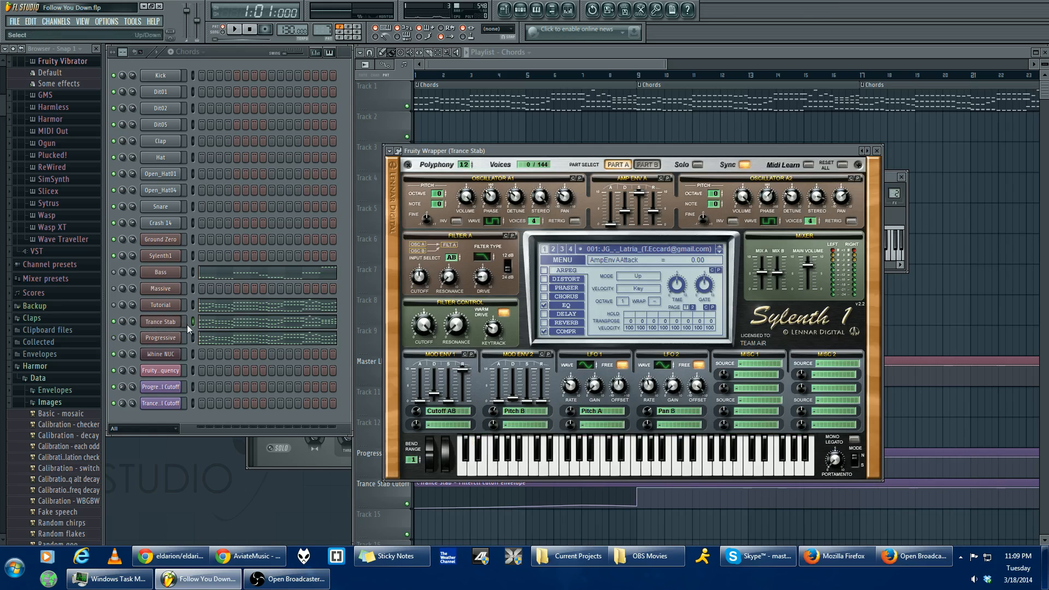
left_click(170, 338)
left_click(171, 324)
key("space")
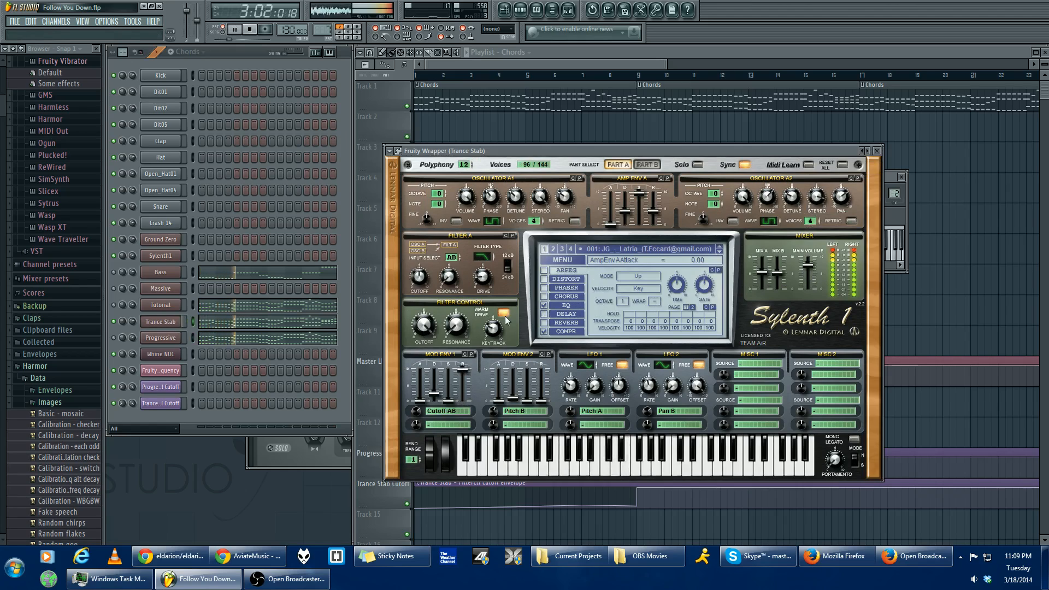
key("space")
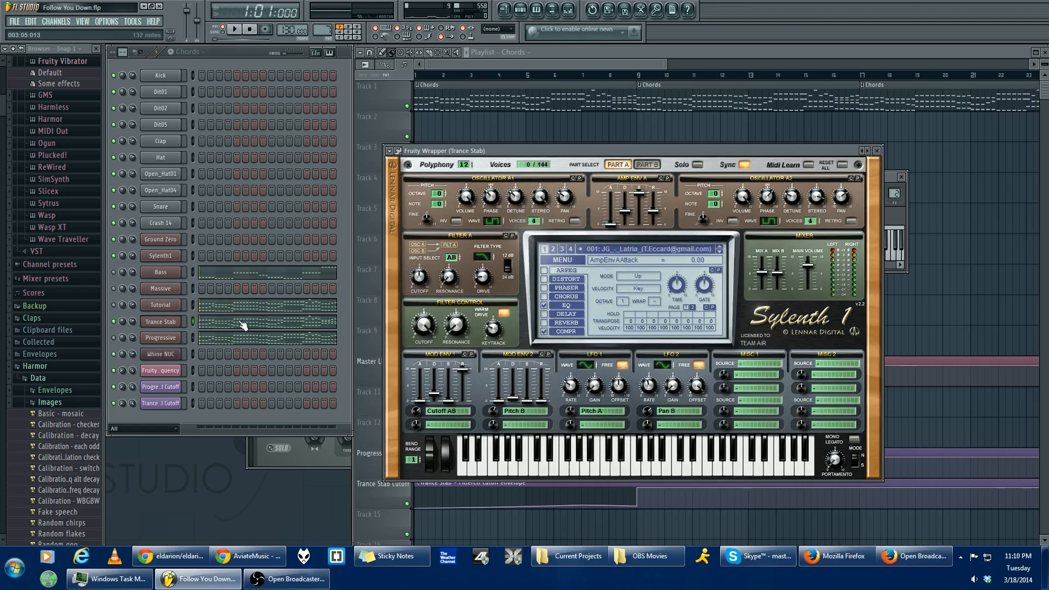
- Unmute the Progressive channel, audition its chords without Trance Stab, and turn the Trance Stab channel back on
left_click(117, 336)
left_click(179, 342)
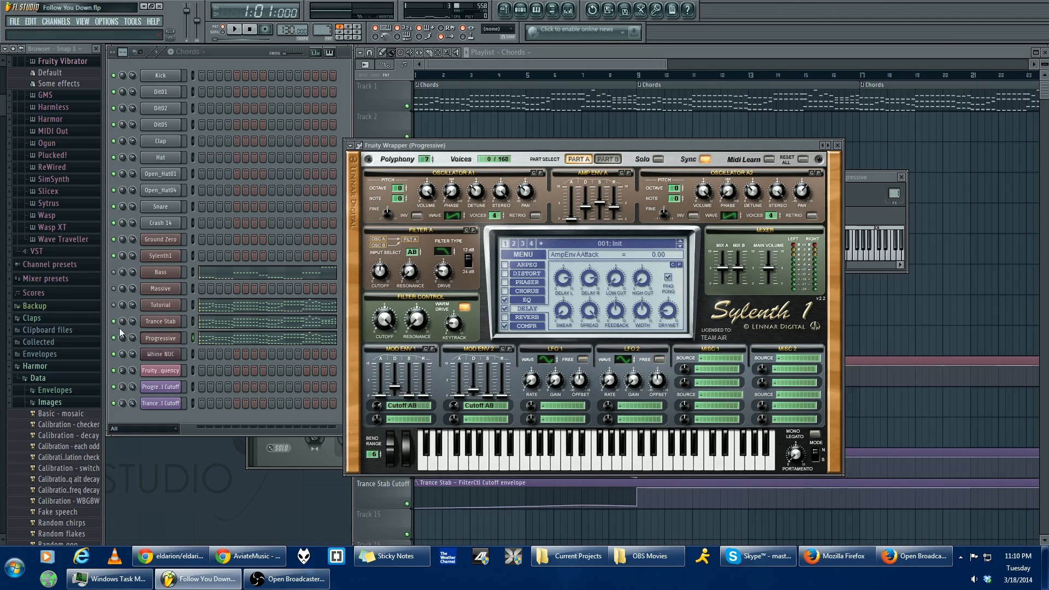
key("m")
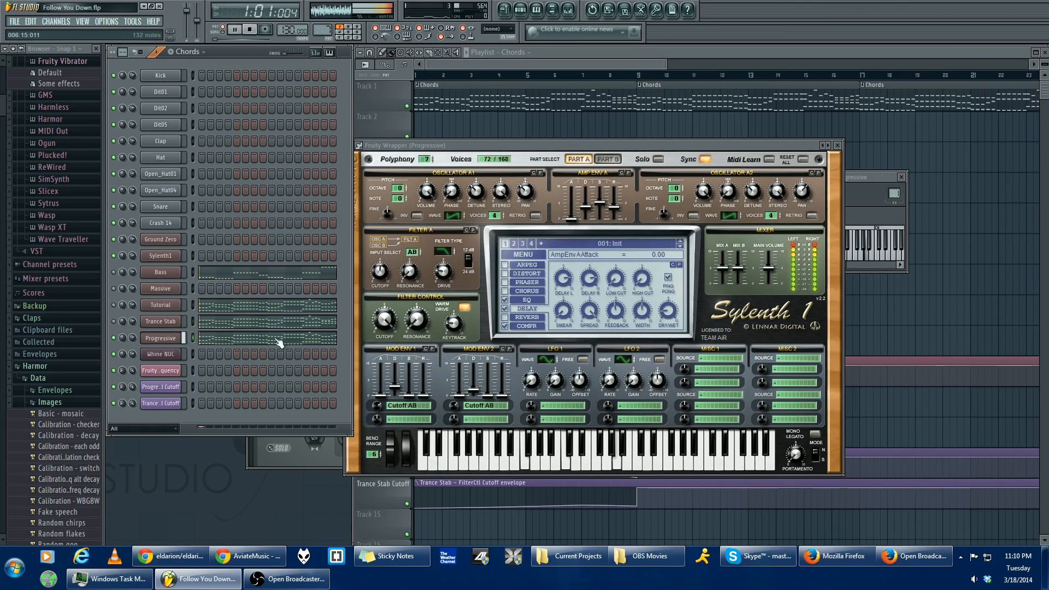
left_click(114, 321)
key("space")
key("space")
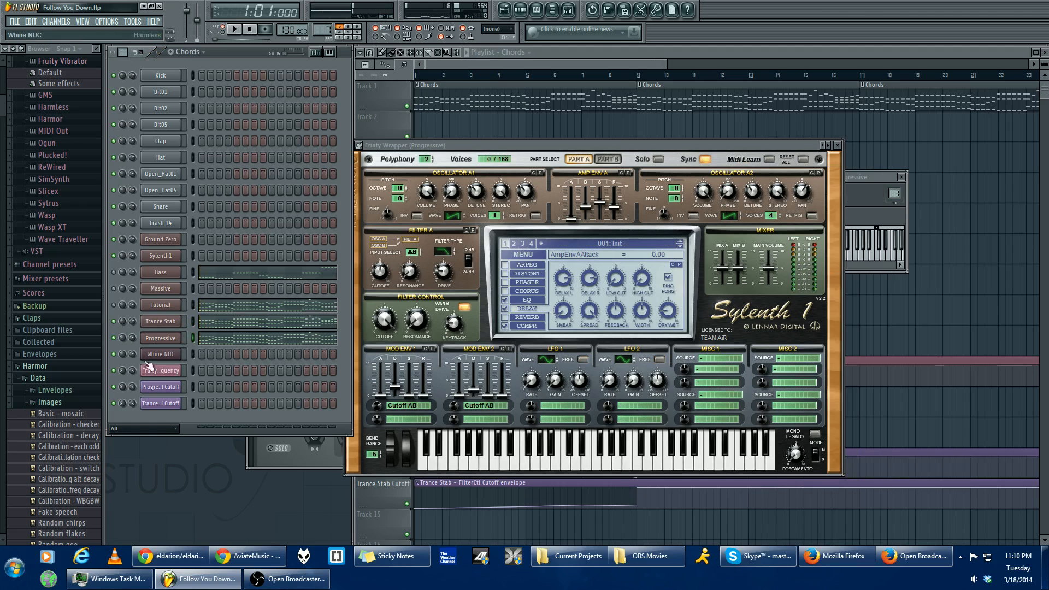
- Open the Trance Stab synth and look at its preset menu down to Init Preset without applying anything
left_click(172, 323)
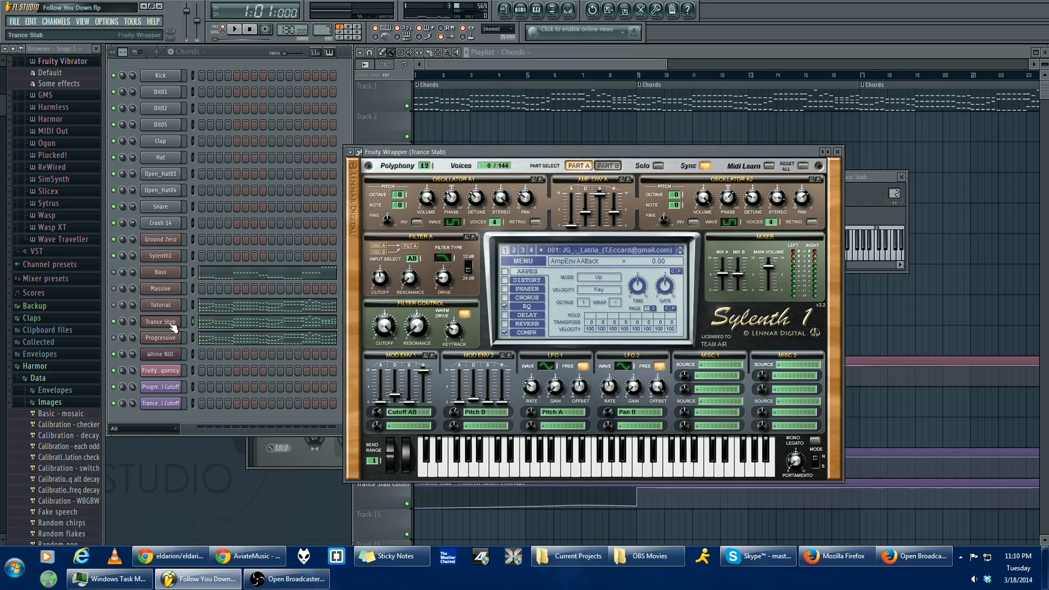
left_click(62, 21)
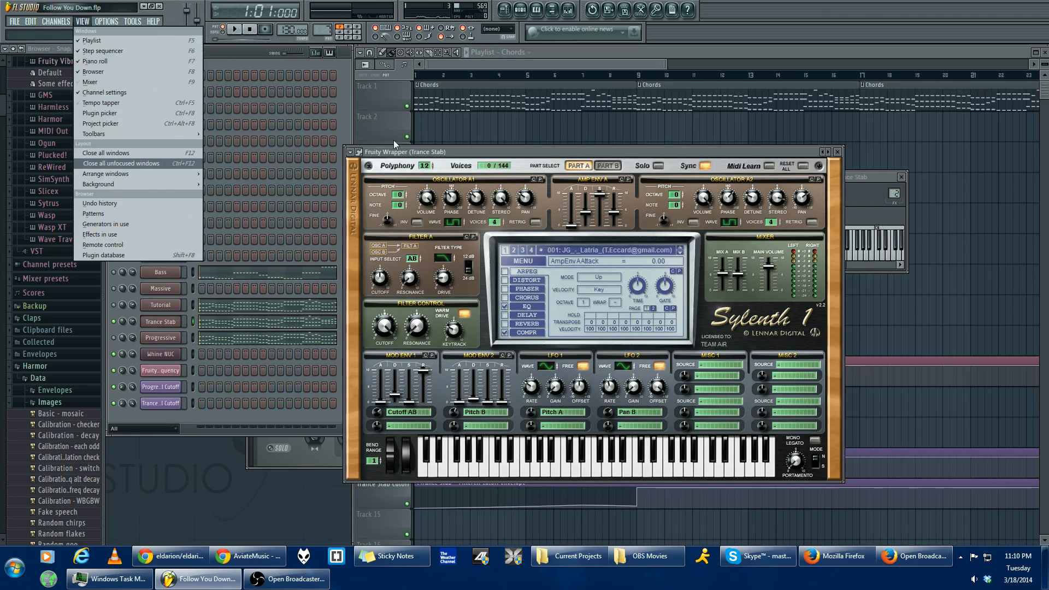
left_click(403, 152)
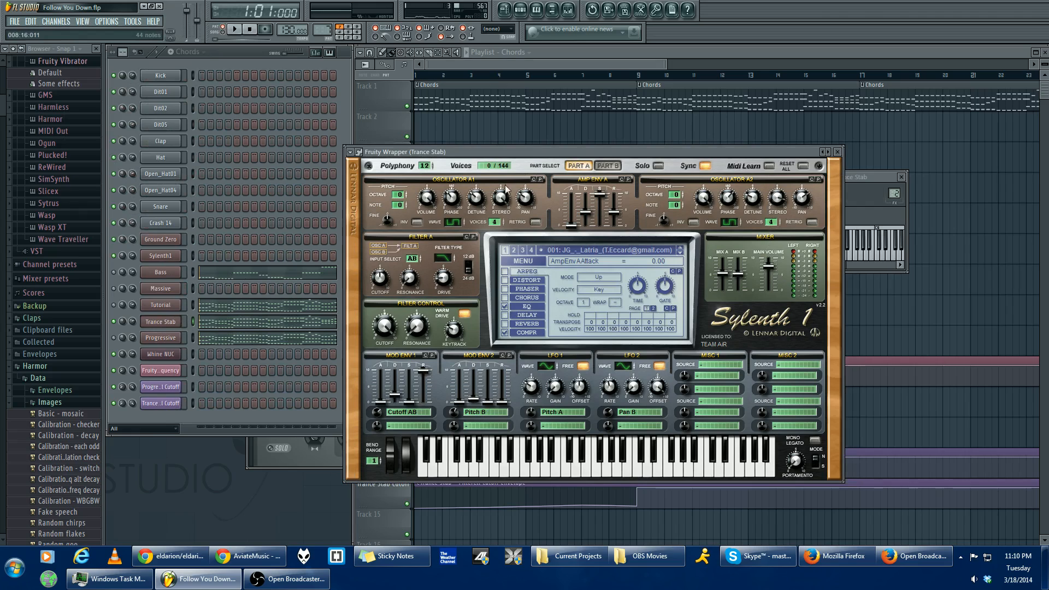
left_click(523, 262)
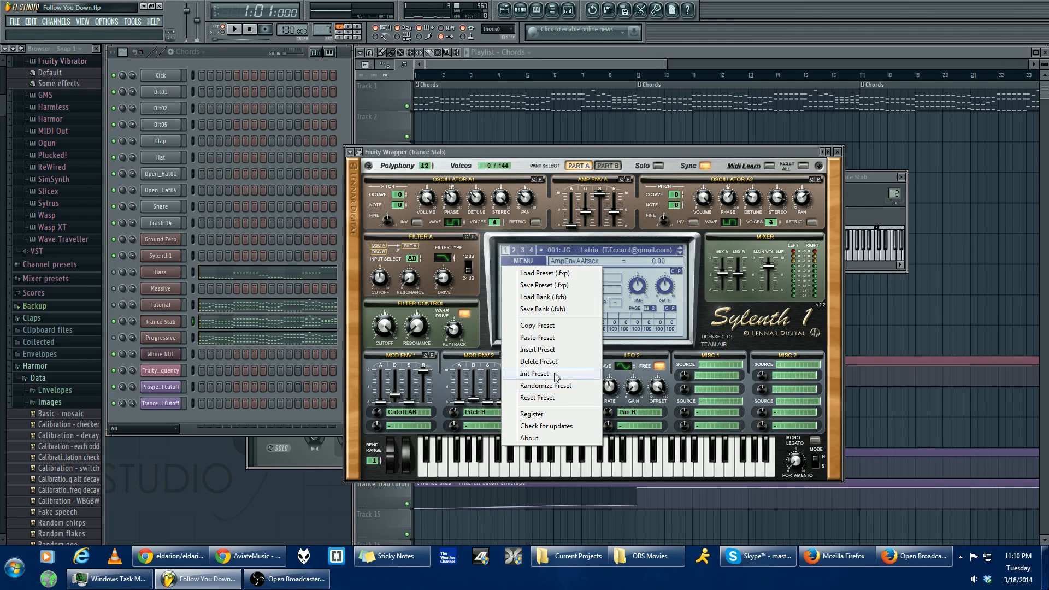
left_click(588, 152)
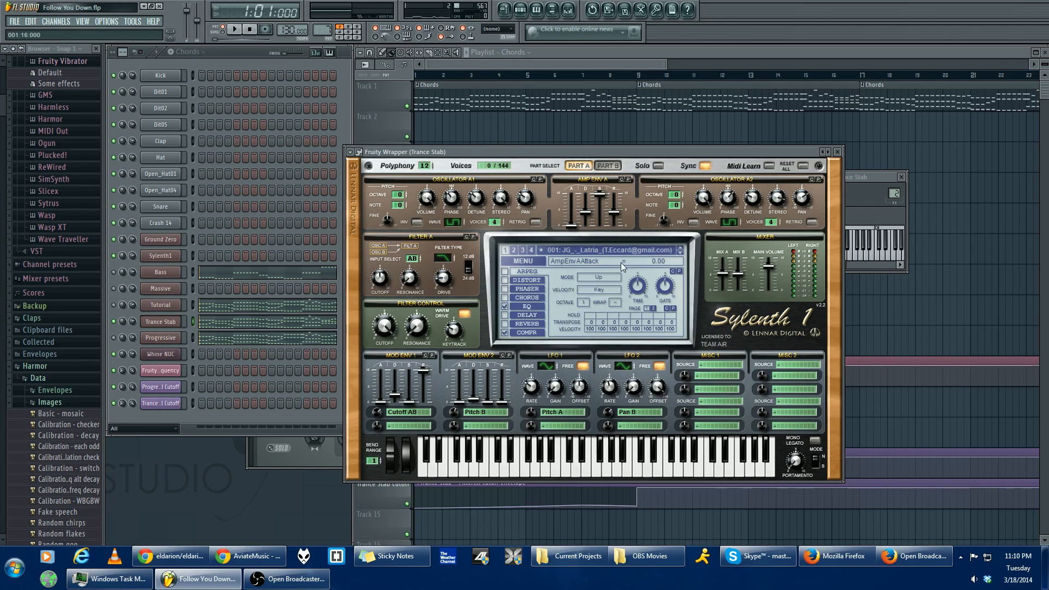
- Review the phase and detune values of oscillators A1 and A2 in Part A of the Trance Stab synth
left_click(609, 165)
left_click(583, 165)
left_click(454, 200)
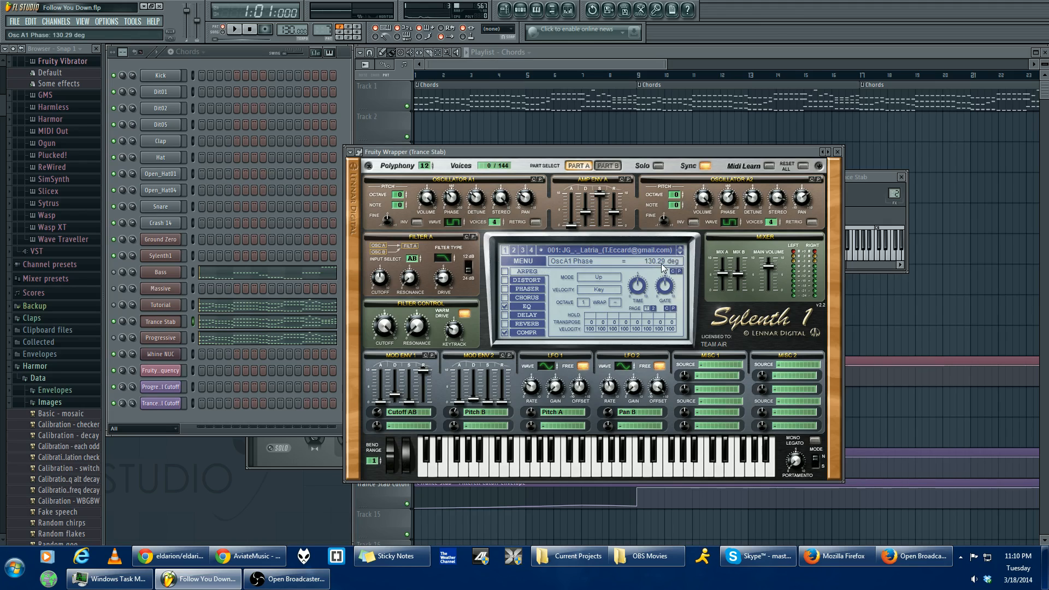
left_click(731, 203)
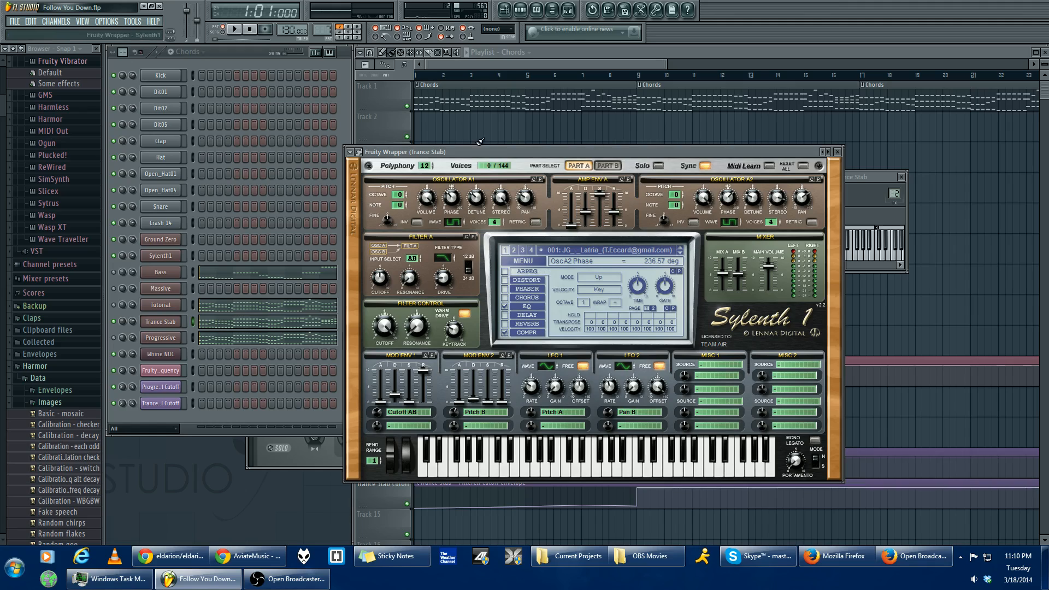
left_click(483, 204)
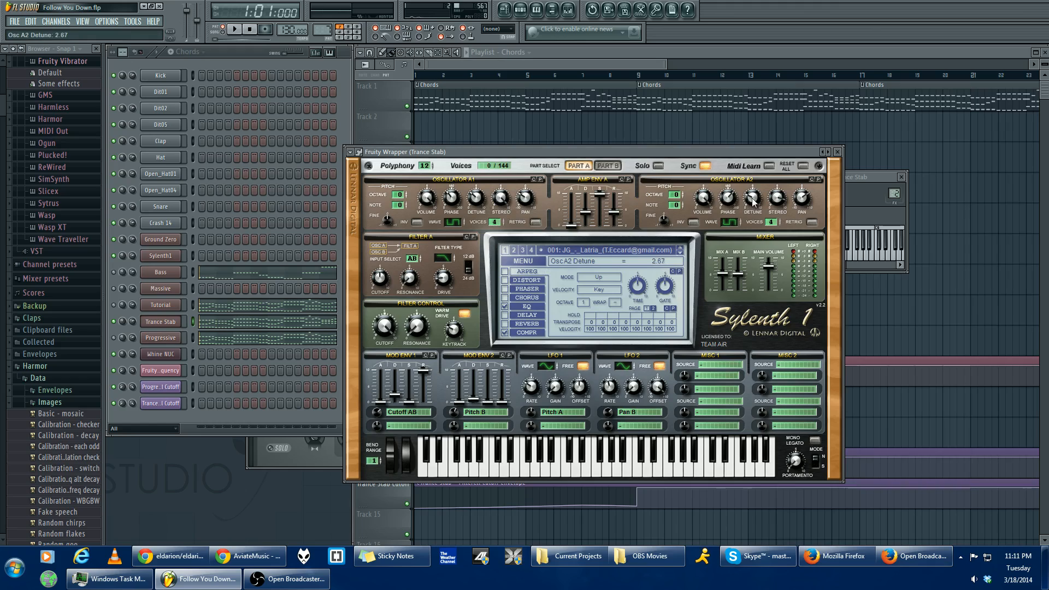
left_click_drag(753, 203, 756, 200)
- Review the stereo and pan settings of oscillators A1 and A2, undoing an accidental stereo change
left_click(501, 200)
key("ctrl+z")
left_click_drag(505, 199, 519, 163)
left_click(777, 197)
left_click(504, 203)
left_click_drag(507, 212, 510, 214)
left_click(522, 203)
left_click(803, 200)
- Review Amp Env A's attack, decay, sustain and release, and play a test note to hear the envelope
left_click(573, 226)
left_click(584, 213)
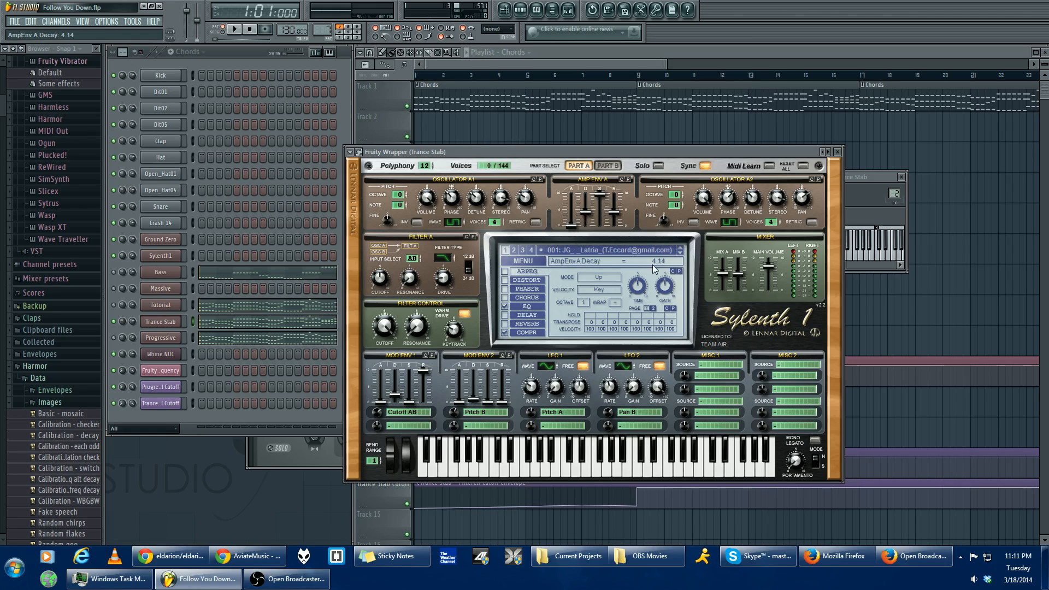
left_click(603, 197)
left_click(614, 212)
left_click(601, 198)
key("e")
key("e")
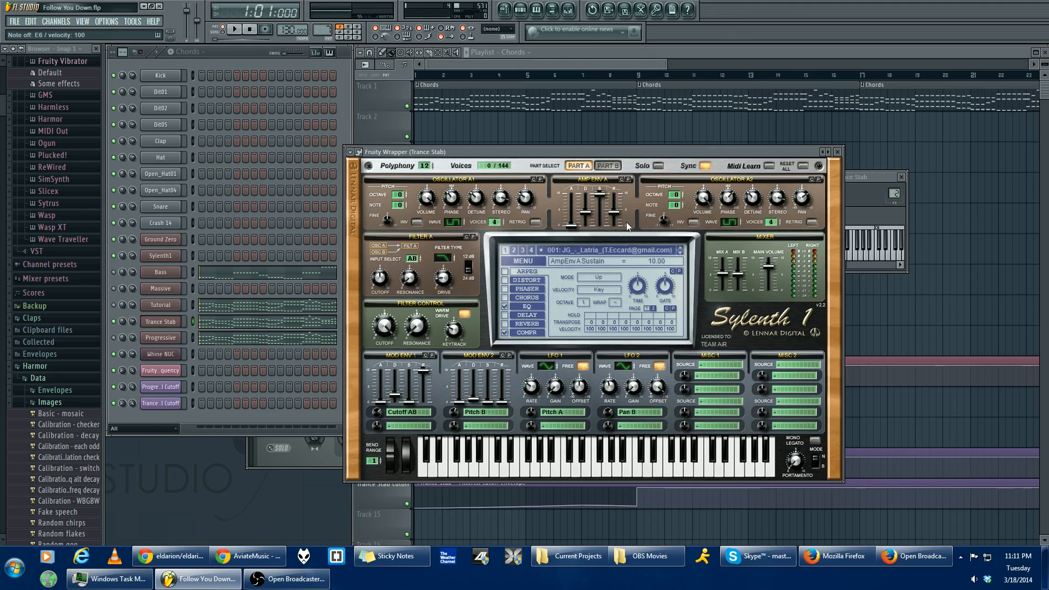
- Compare Part A with Part B and check oscillator B2's voice count in Part B
left_click(610, 166)
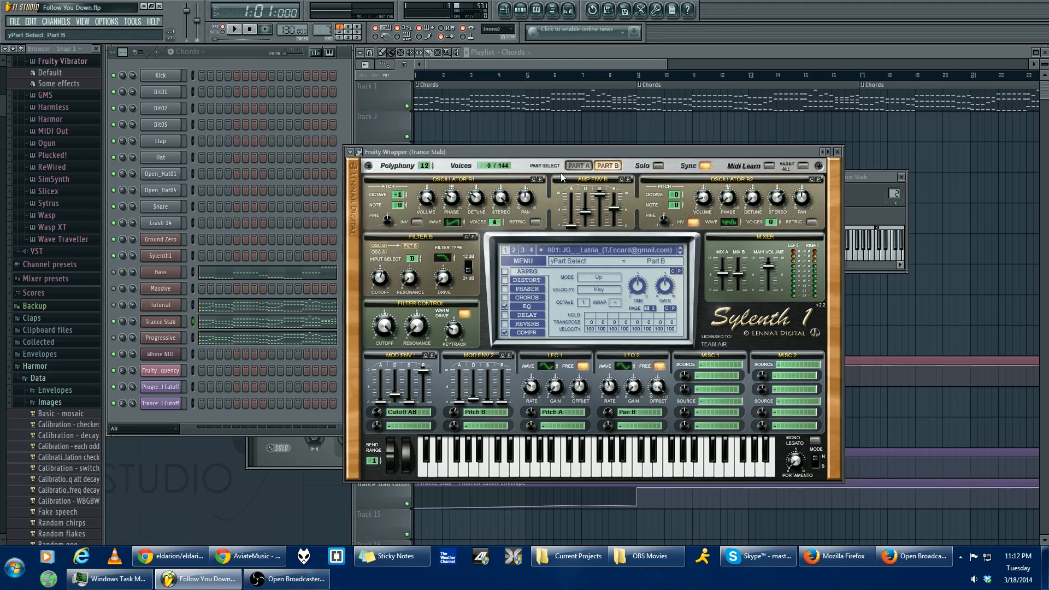
left_click(580, 169)
left_click(605, 165)
left_click(770, 222)
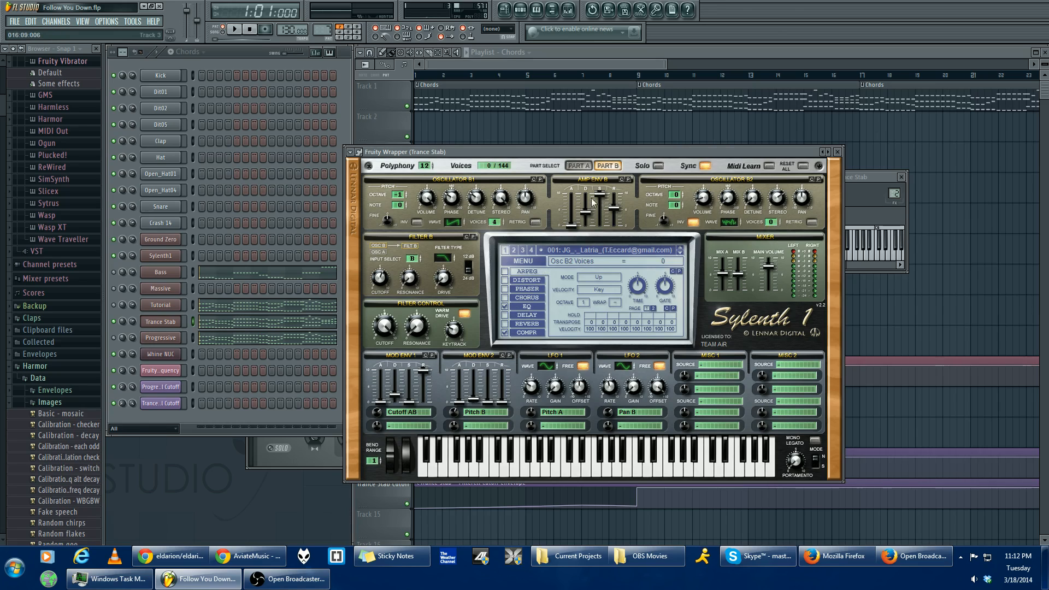
- Review the attack, decay, sustain and release settings of Amp Env B in Part B of the Trance Stab synth
left_click(573, 235)
left_click(586, 215)
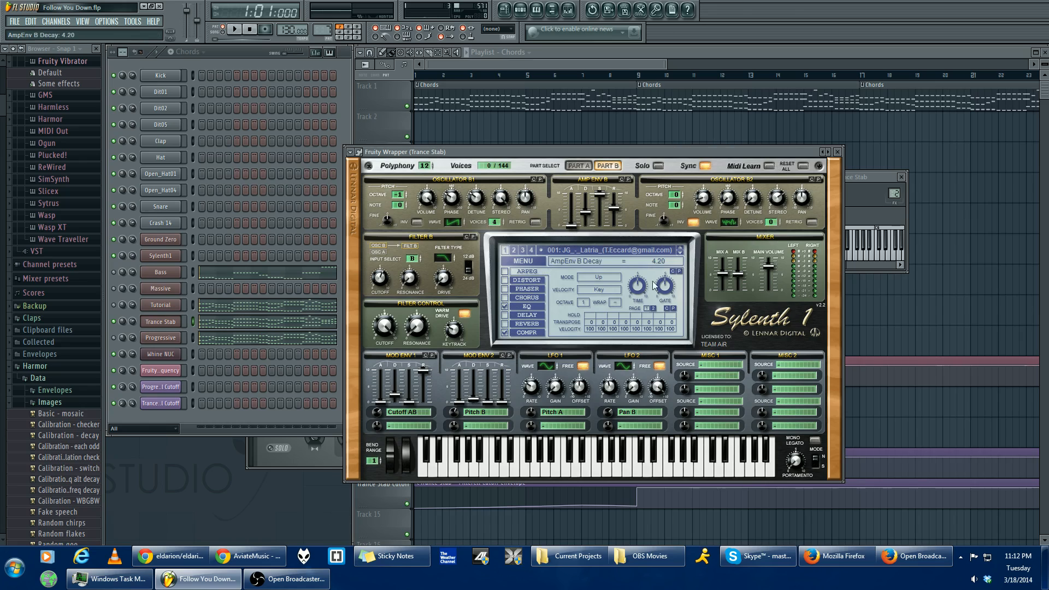
left_click(601, 195)
left_click(616, 209)
- Compare the settings of Filter A and Filter B, including the drive amount, and return to Part A
left_click(588, 165)
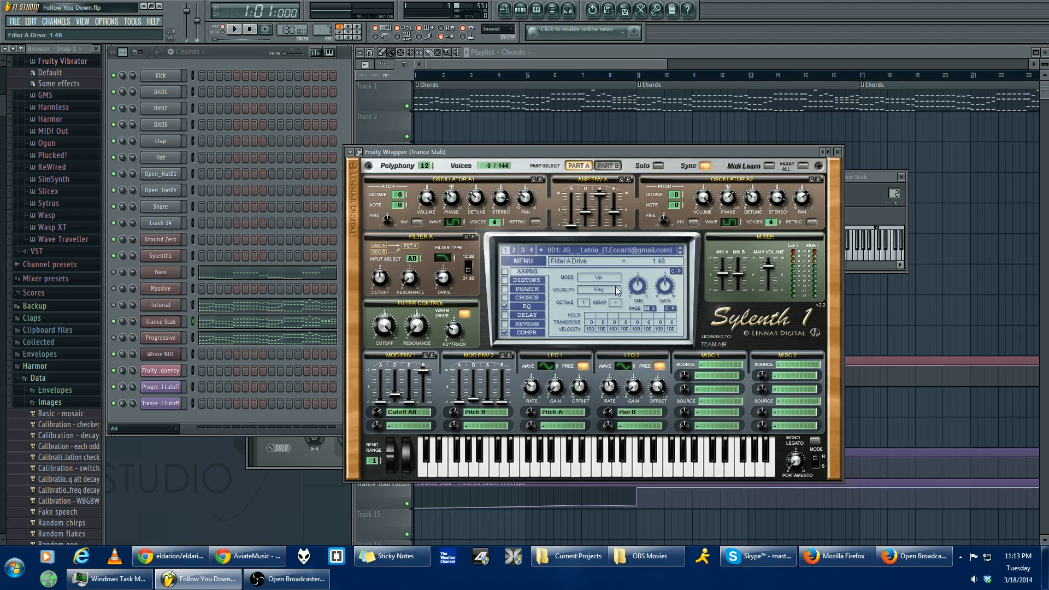
left_click(609, 167)
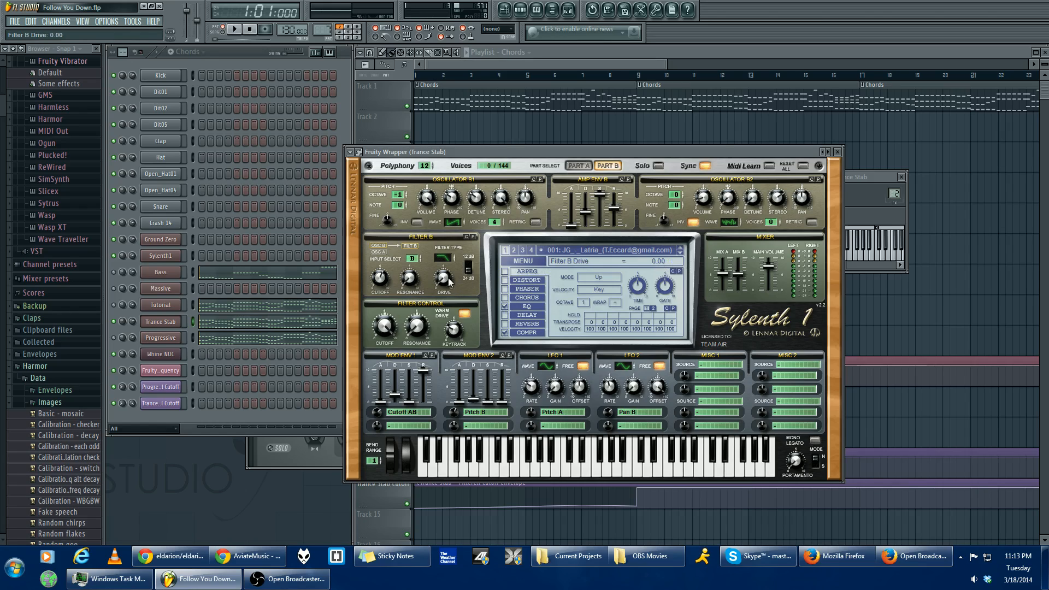
left_click(579, 165)
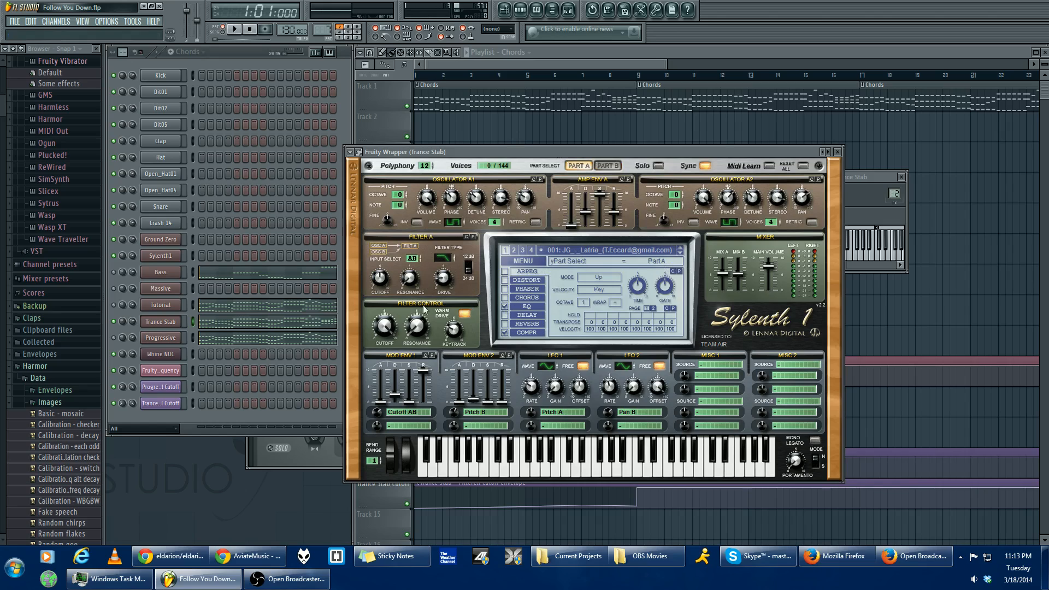
- Audition the Filter Control cutoff by lowering it and raising it back around playback of the chords
mouse_move(388, 329)
left_mouse_down()
mouse_move(389, 384)
mouse_move(394, 342)
left_mouse_up()
key("space")
mouse_move(390, 339)
left_mouse_down()
mouse_move(385, 411)
mouse_move(391, 328)
left_mouse_up()
key("space")
- Check the Filter Control keytrack amount and compare Part B with Part A
left_click_drag(676, 154, 682, 156)
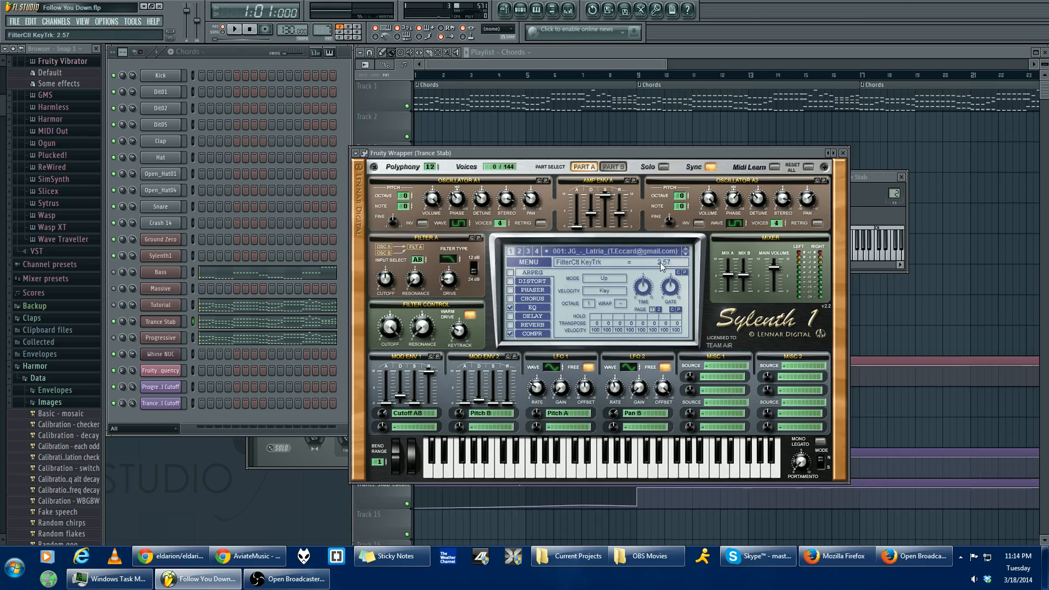
left_click(608, 165)
left_click(592, 164)
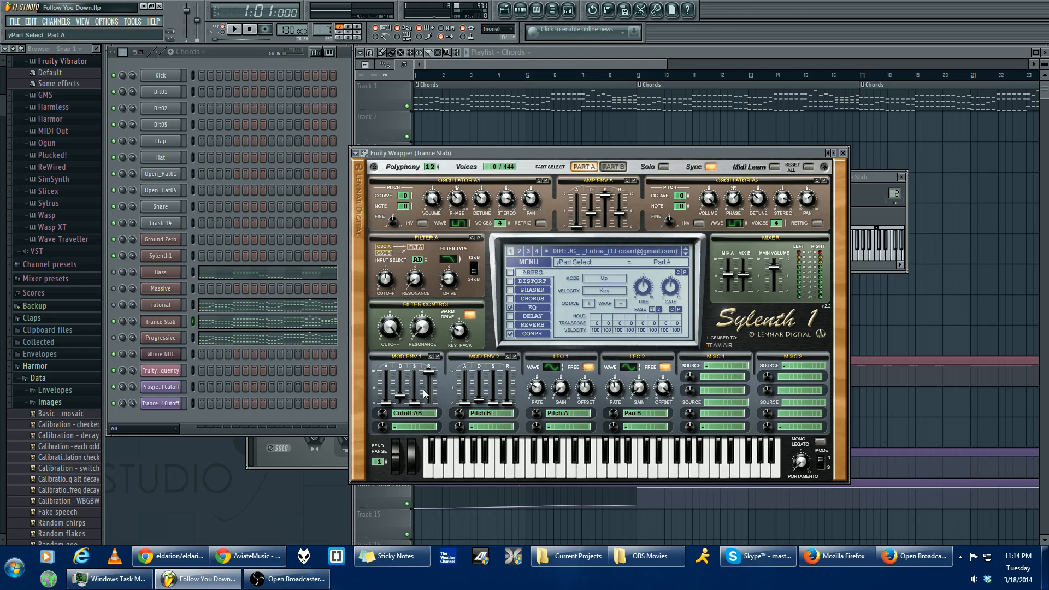
- Review the modulation settings and destinations of Mod Env 1 and Mod Env 2, keeping Cutoff AB and Pitch B
left_click(420, 414)
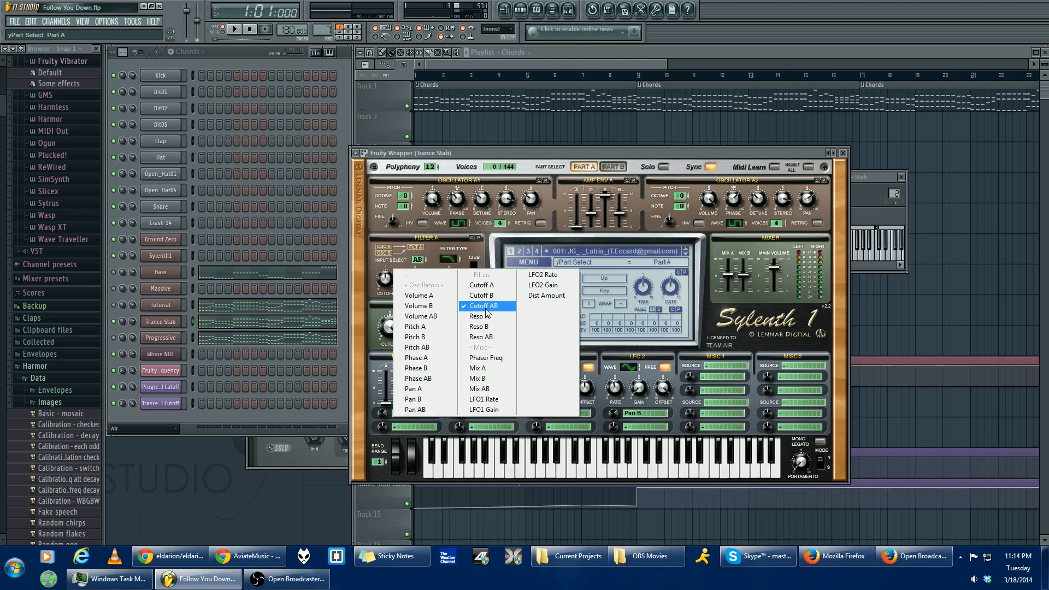
left_click(440, 430)
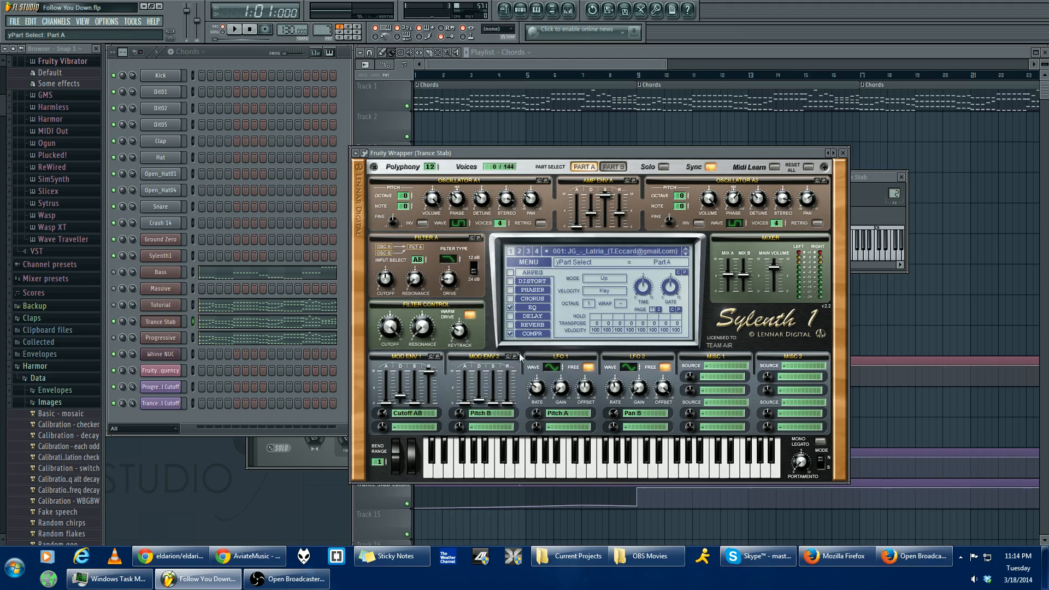
left_click(387, 415)
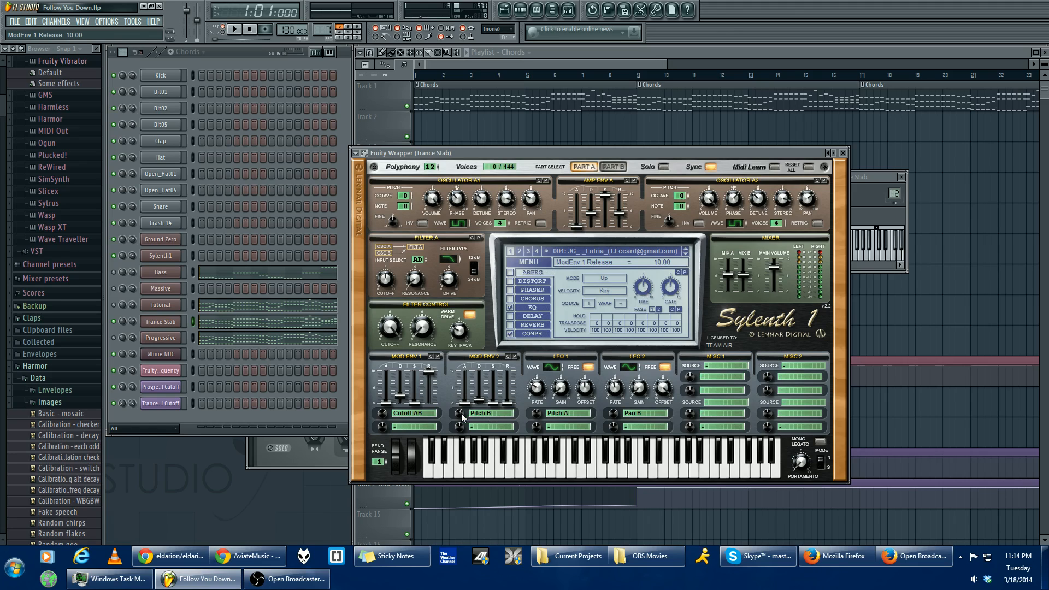
left_click(497, 415)
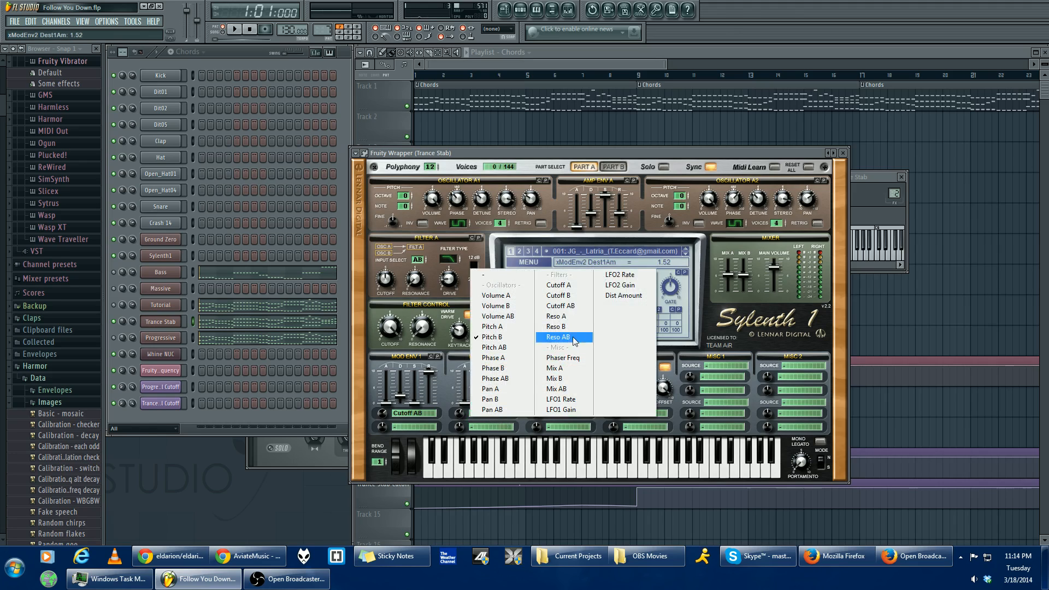
left_click(492, 337)
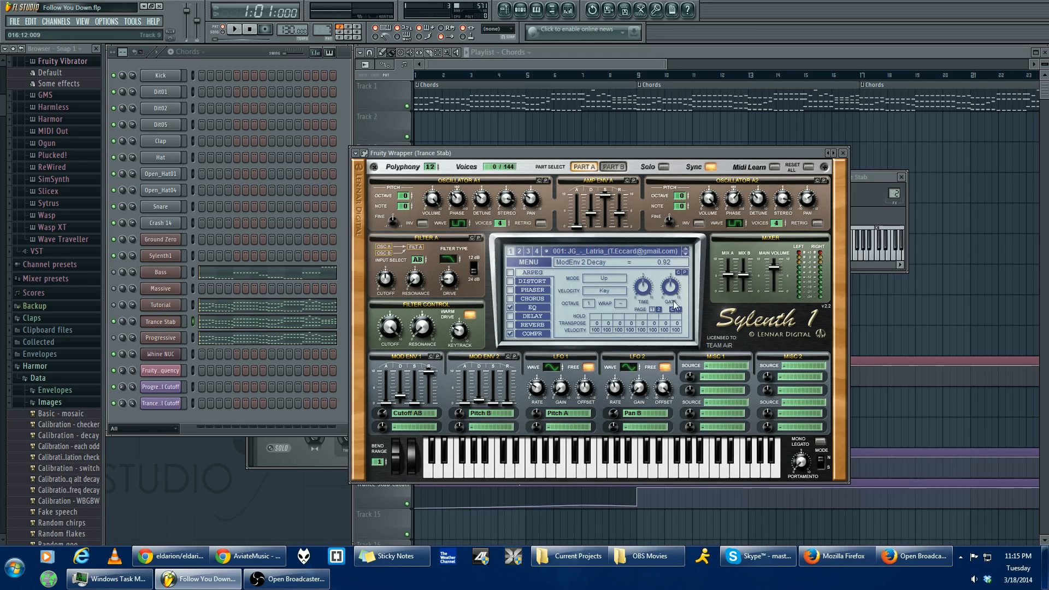
- Review LFO 1's wave, rate, gain, offset and first destination amount
left_click(553, 369)
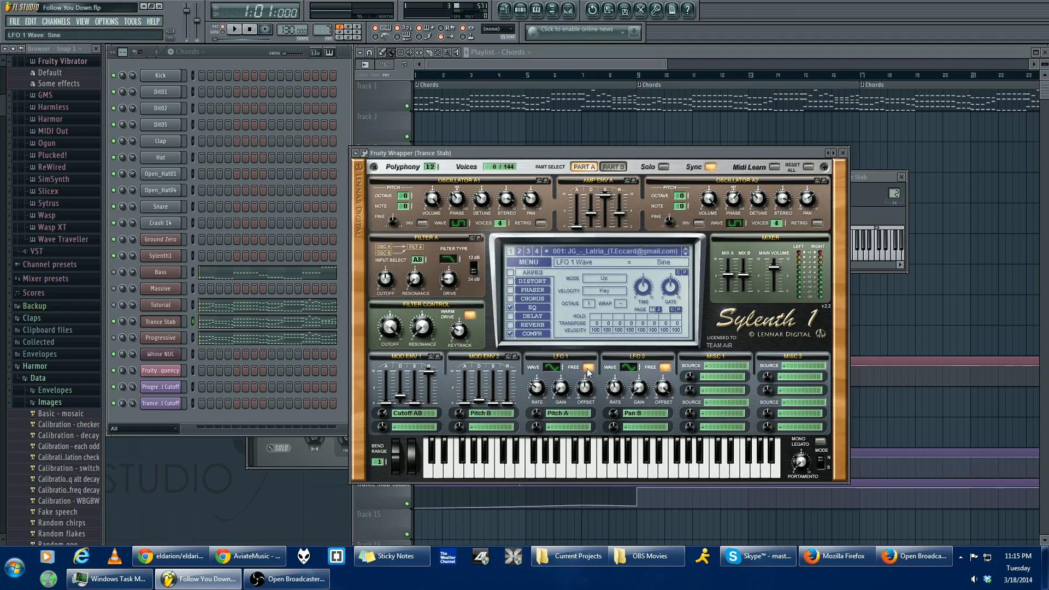
left_click(538, 388)
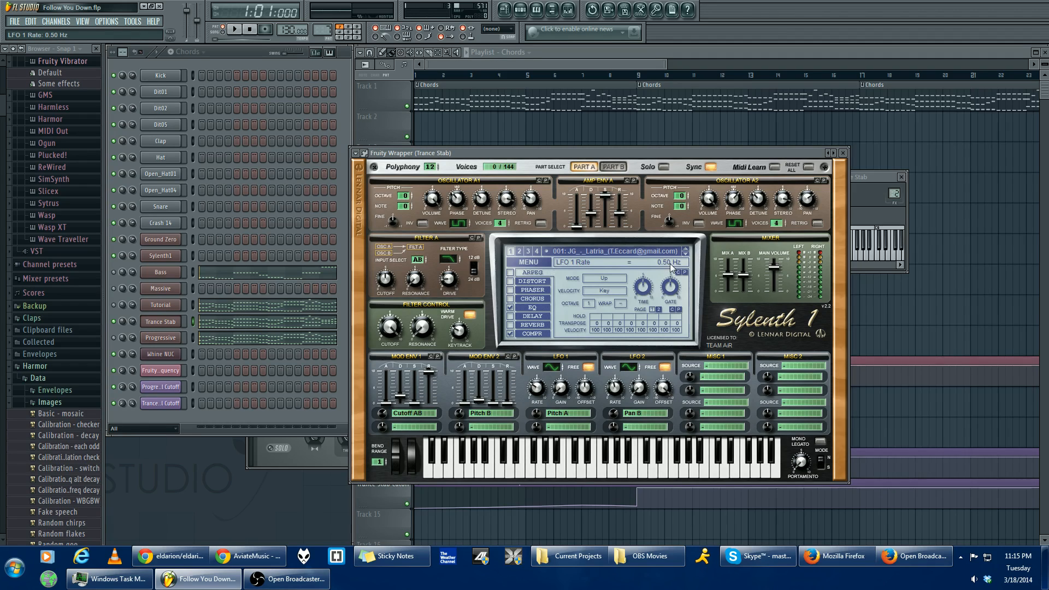
left_click(561, 389)
left_click(588, 388)
left_click(539, 415)
left_click(583, 390)
left_click(538, 414)
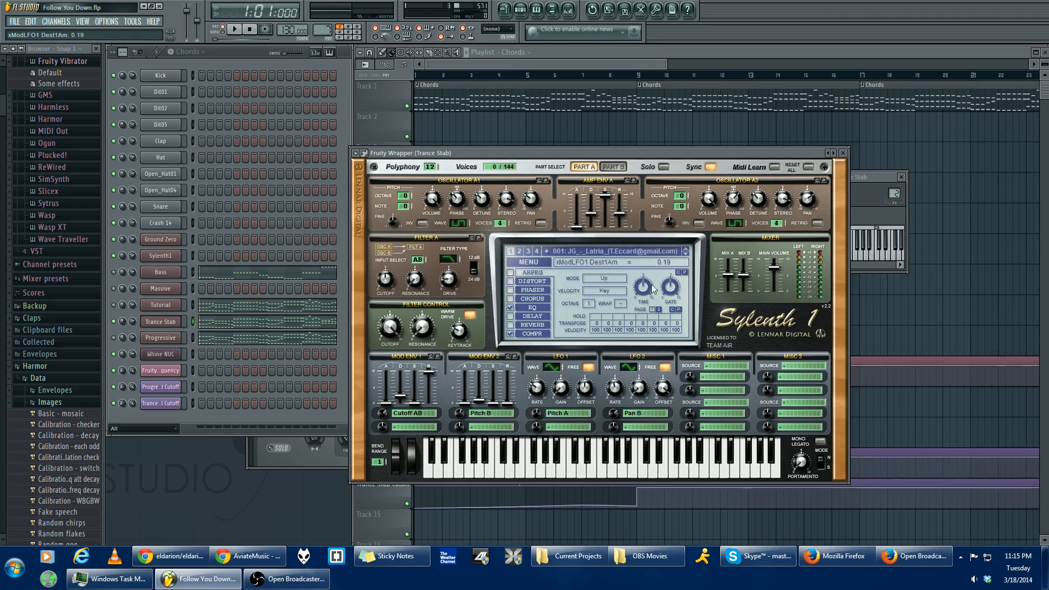
- Check LFO 1's modulation destination, and LFO 2's offset and destination, leaving both destinations as they are
left_click(564, 415)
left_click(561, 420)
left_click(563, 414)
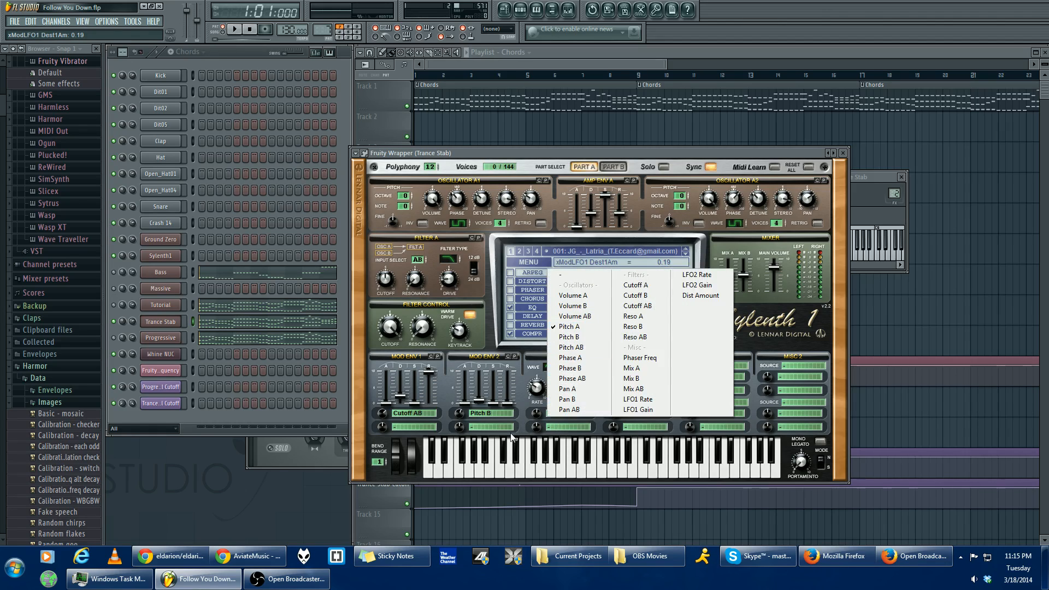
left_click(535, 420)
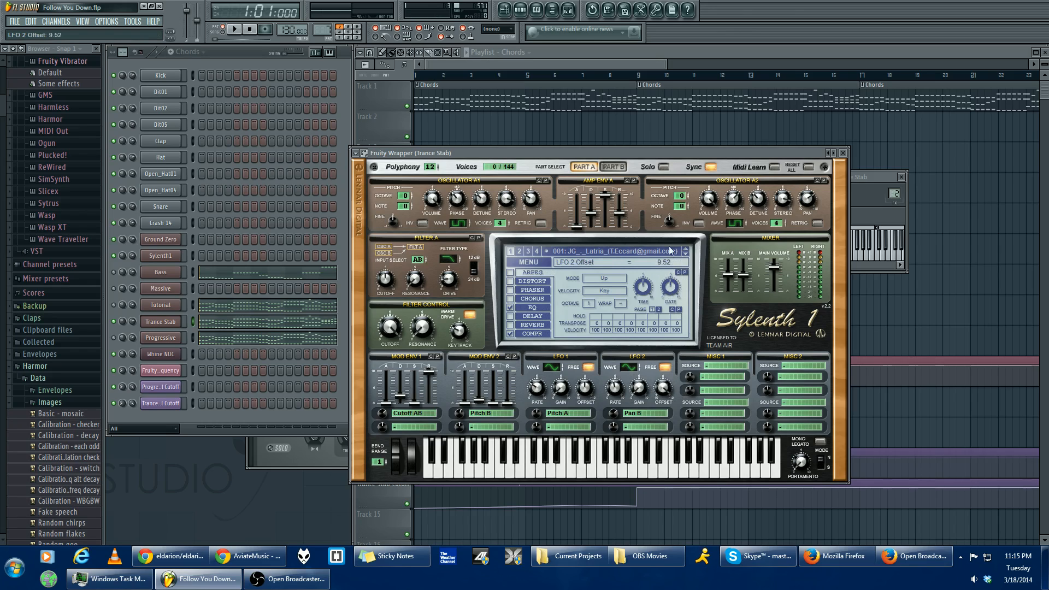
left_click(638, 414)
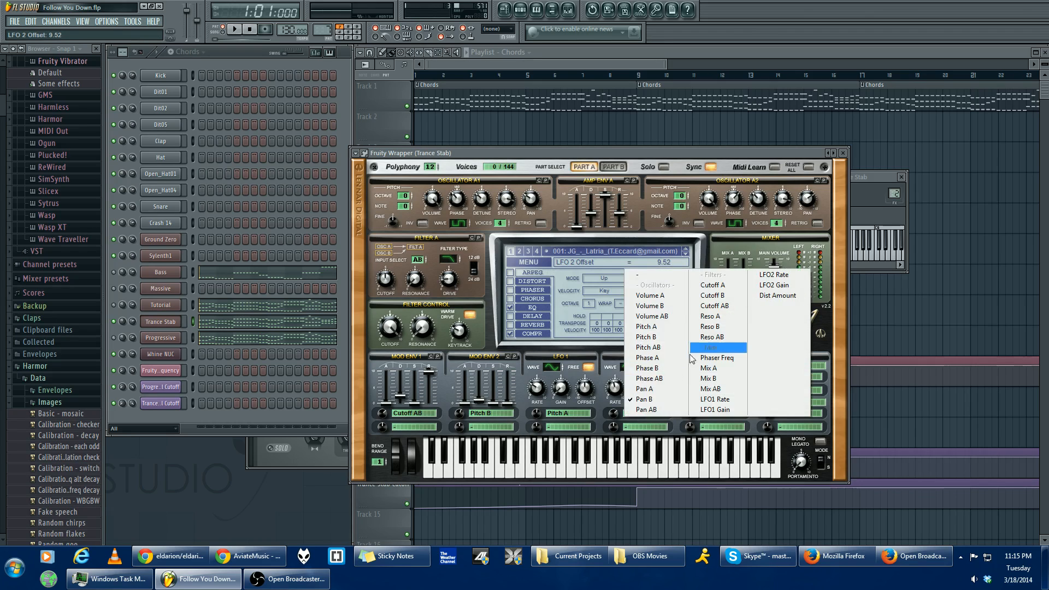
left_click(597, 426)
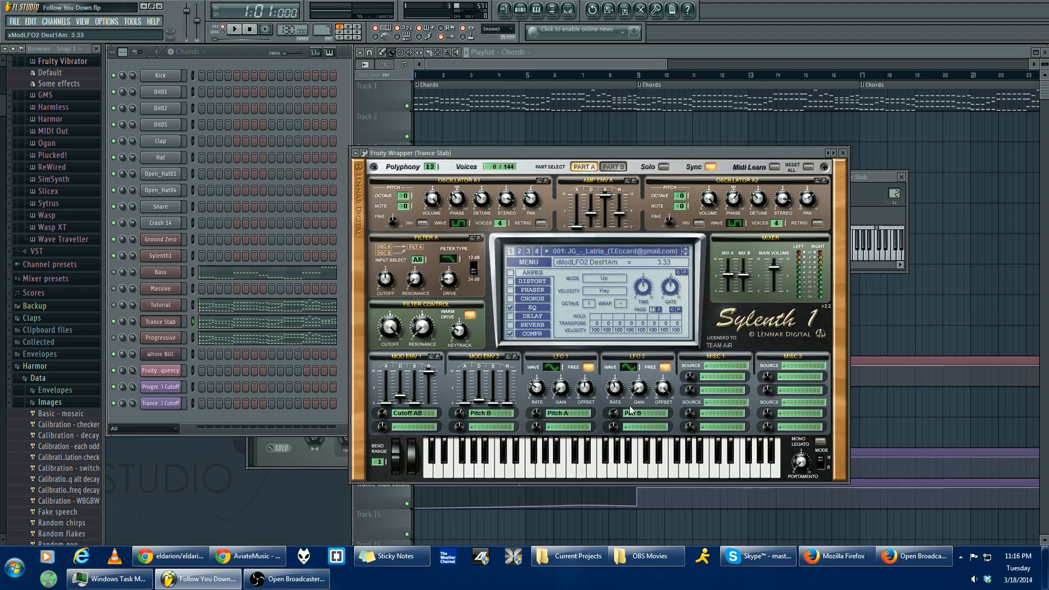
- Compare Part B with Part A, and review the main volume and EQ settings of the Trance Stab synth
left_click(613, 166)
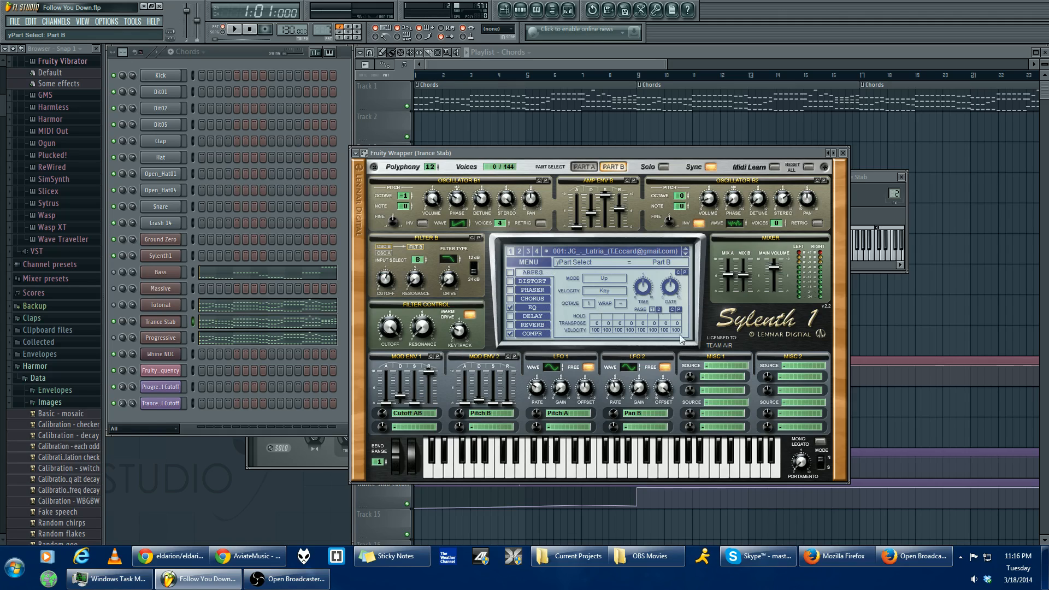
left_click(585, 167)
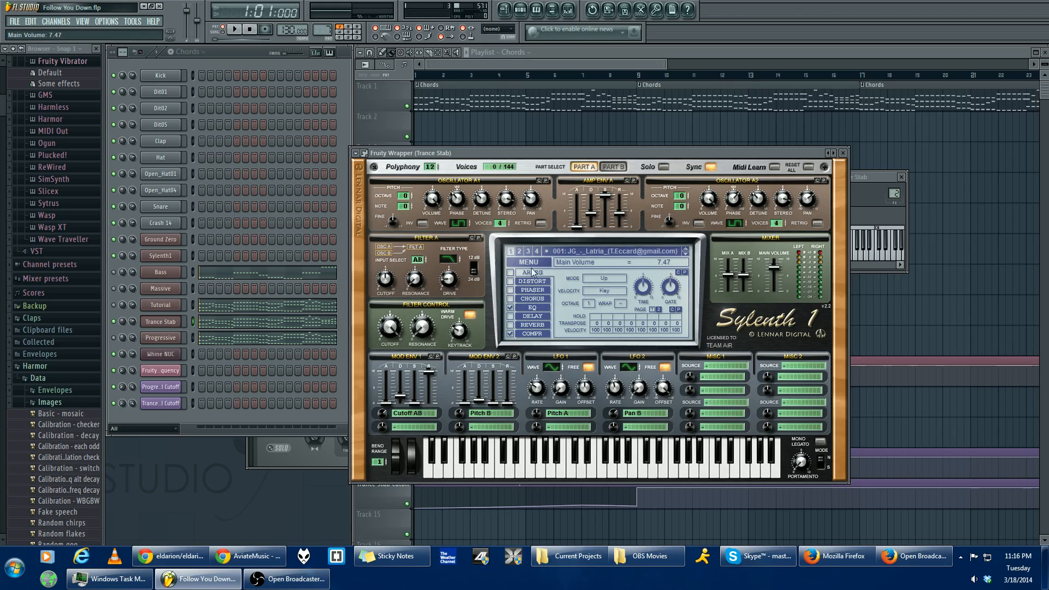
left_click(538, 304)
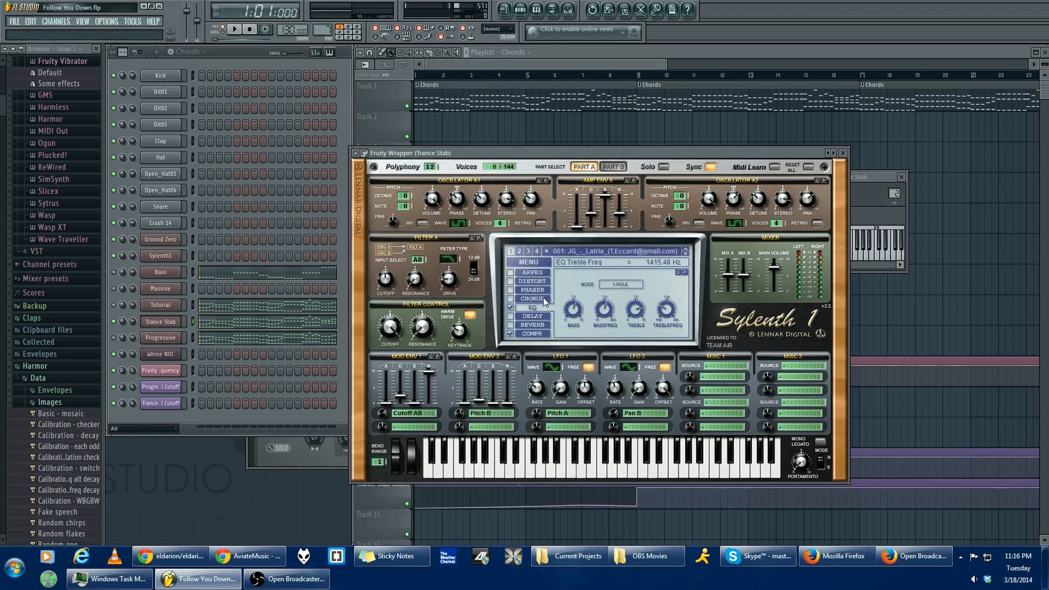
- Review the ratio, threshold, attack and release of the Trance Stab compressor
left_click(539, 331)
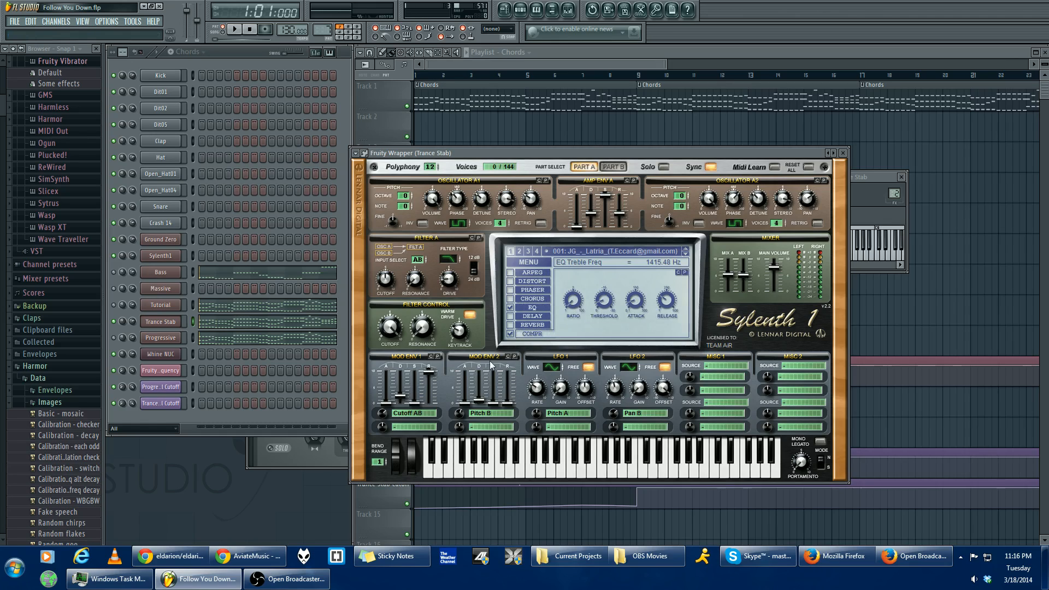
left_click(510, 334)
left_click(173, 339)
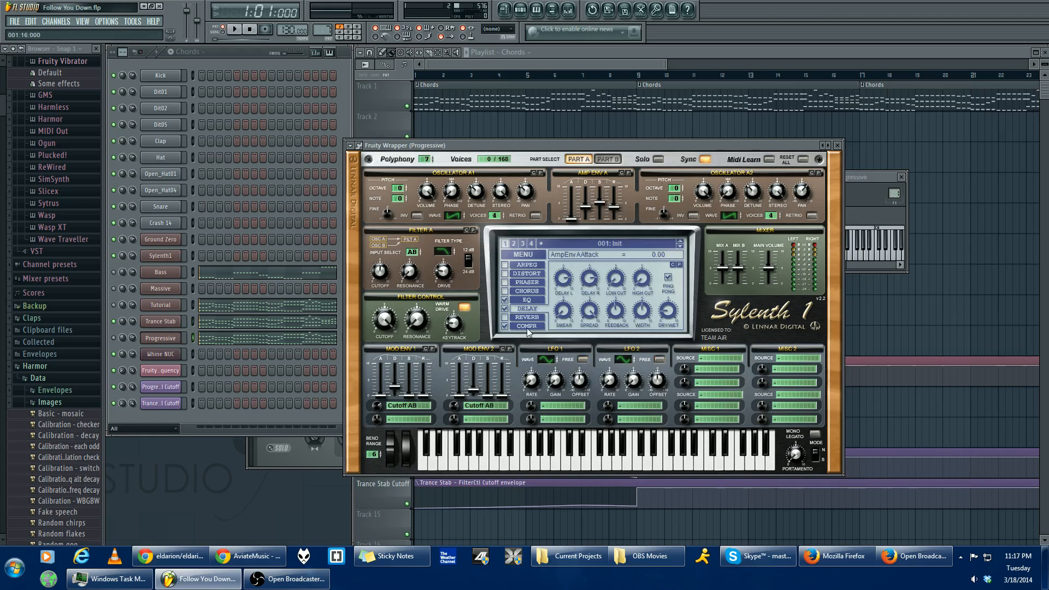
left_click(167, 322)
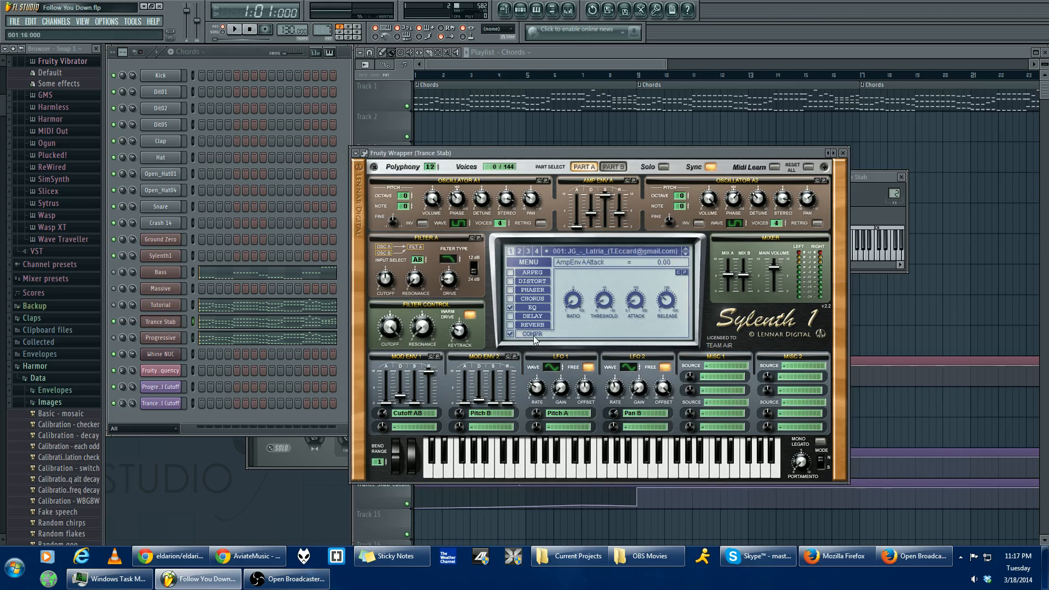
left_click(568, 305)
left_click(608, 306)
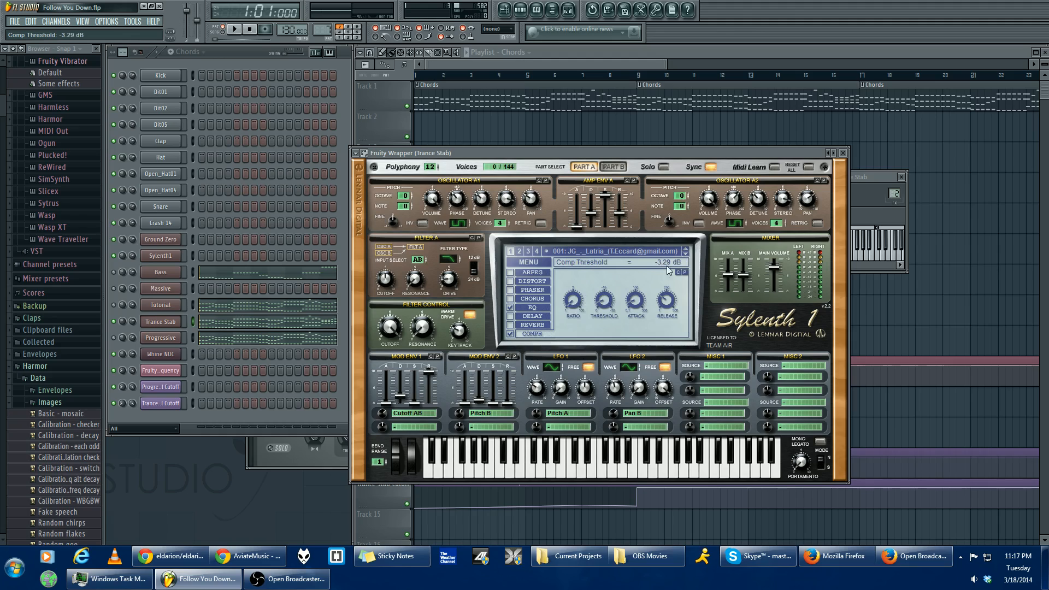
left_click(643, 297)
left_click(670, 303)
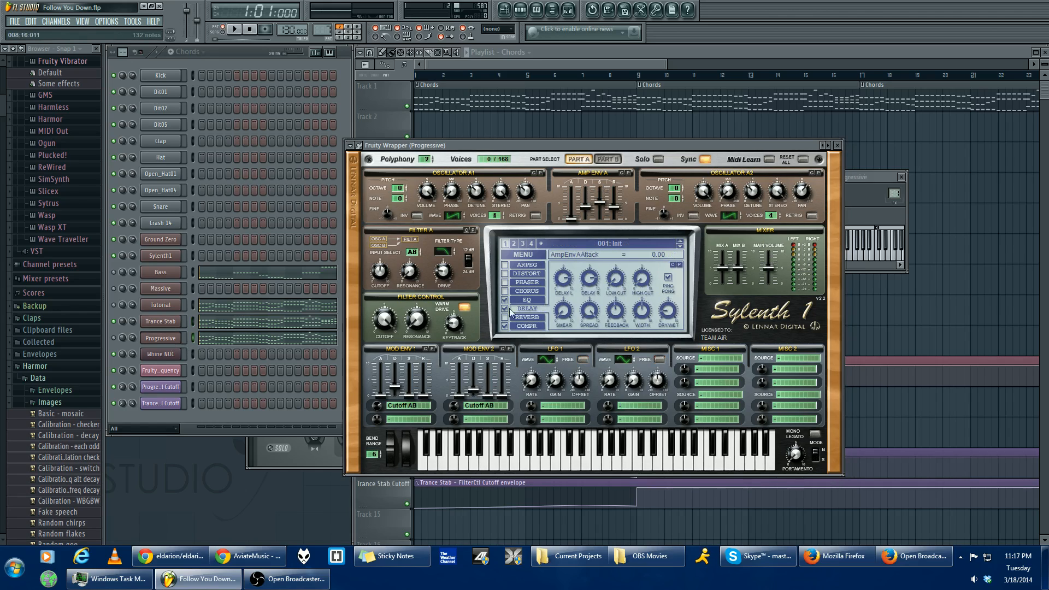
- Compare the compressor settings of the Progressive and Trance Stab synths, and set Progressive's polyphony to 8
left_click(538, 328)
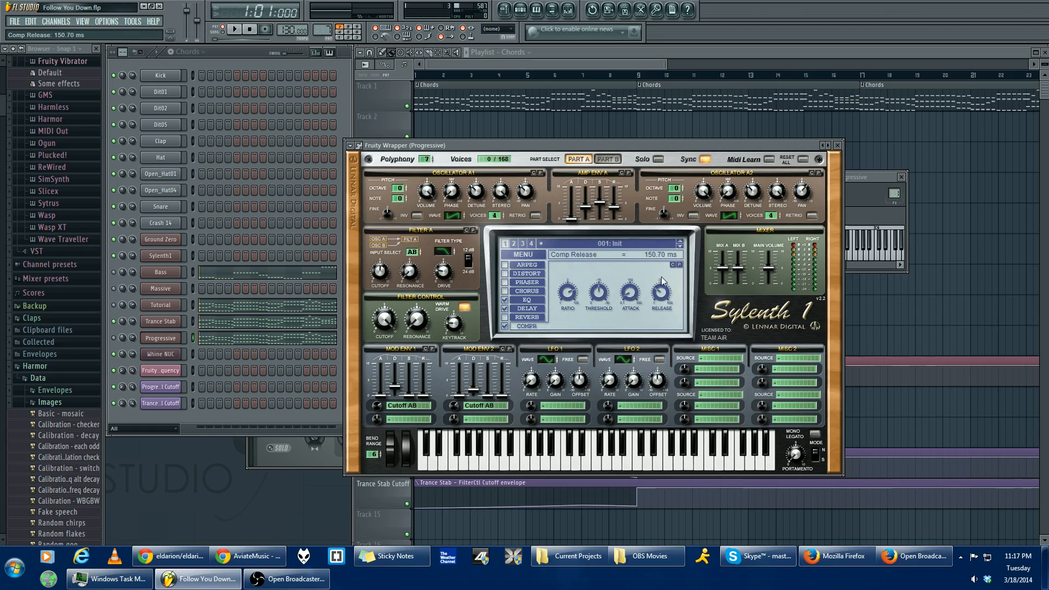
left_click(169, 327)
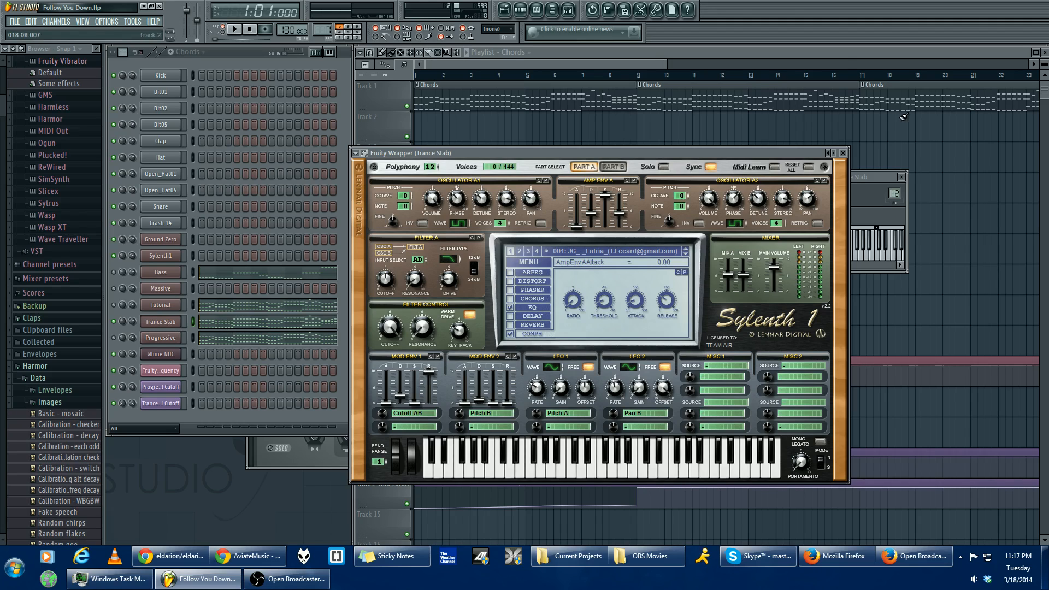
left_click(170, 340)
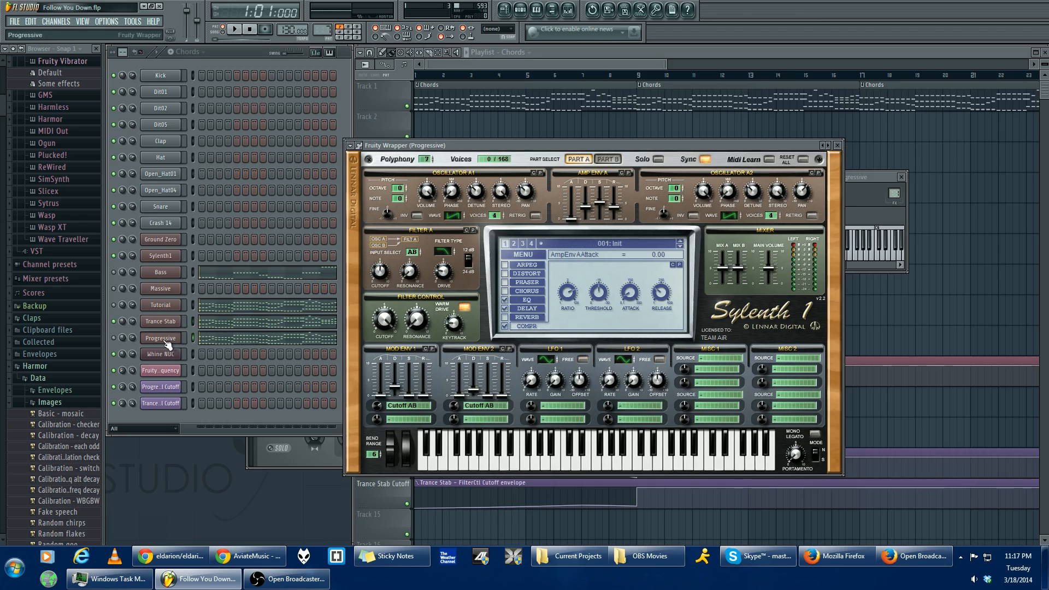
left_click(159, 324)
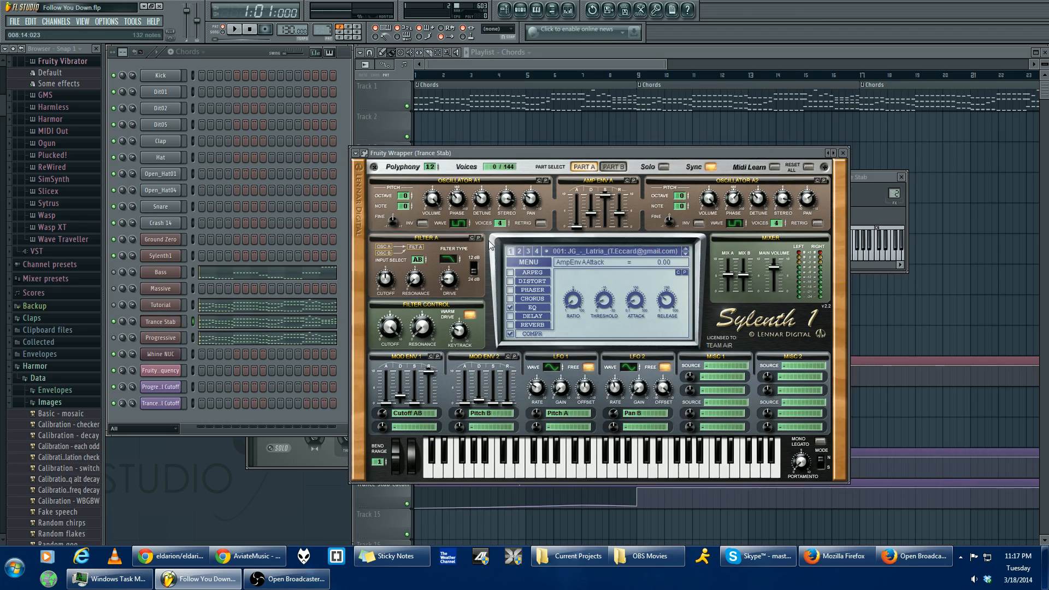
left_click(169, 338)
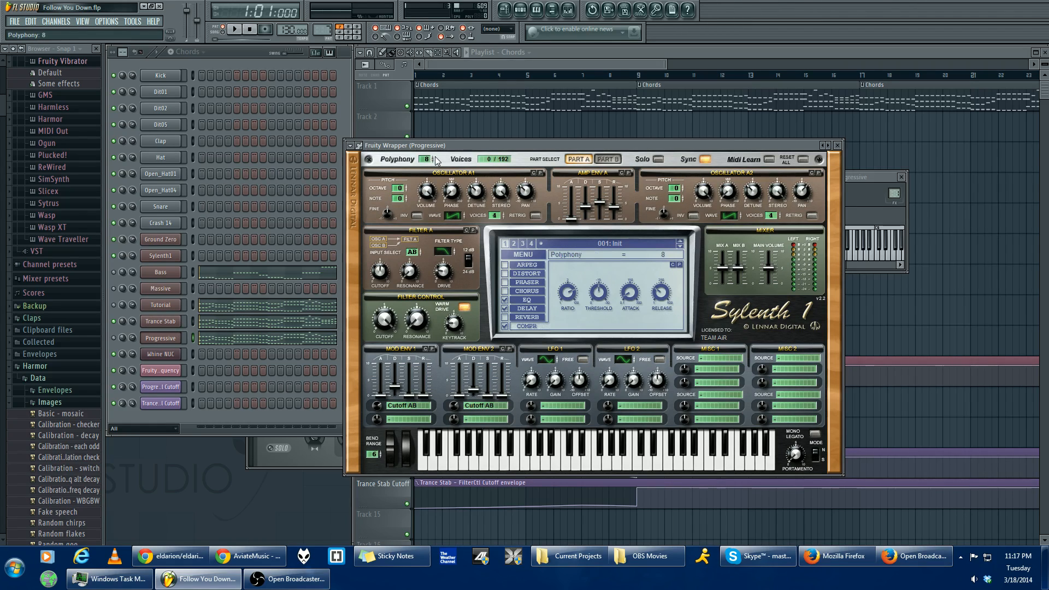
- Set the Trance Stab synth's polyphony to 1 and play test notes to hear the effect
left_click(164, 322)
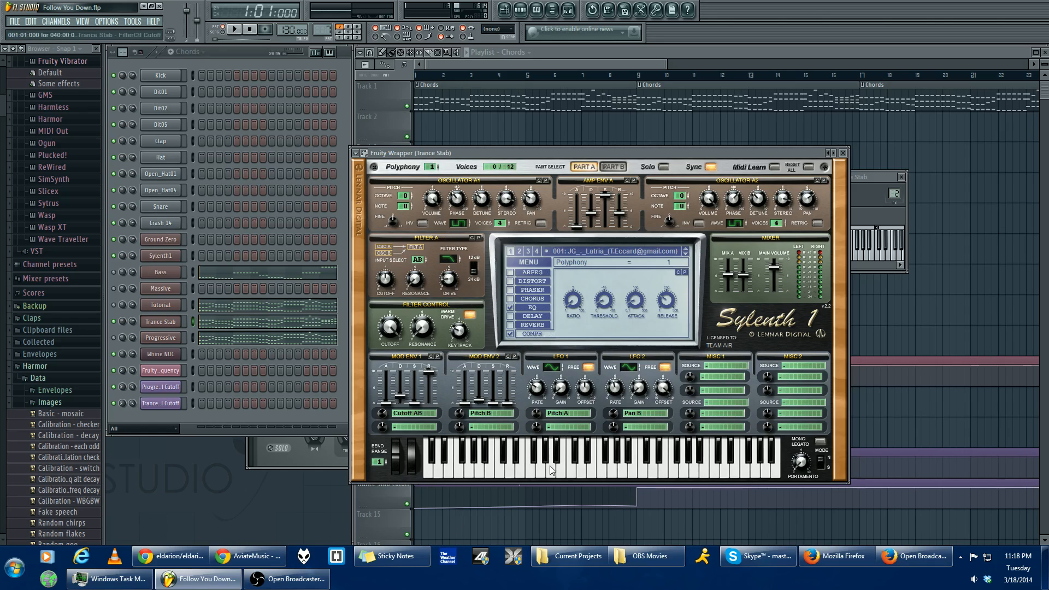
key("z")
key("b")
key("b")
key("b")
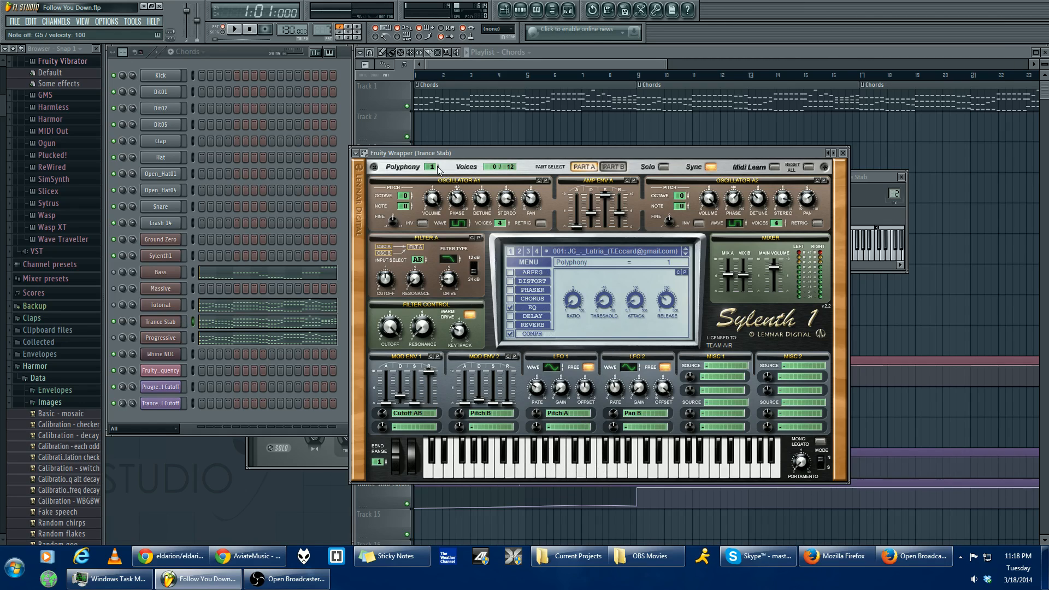
- Raise the Trance Stab polyphony to 16, play a test note and return to the playlist
left_click_drag(436, 168, 440, 158)
key("b")
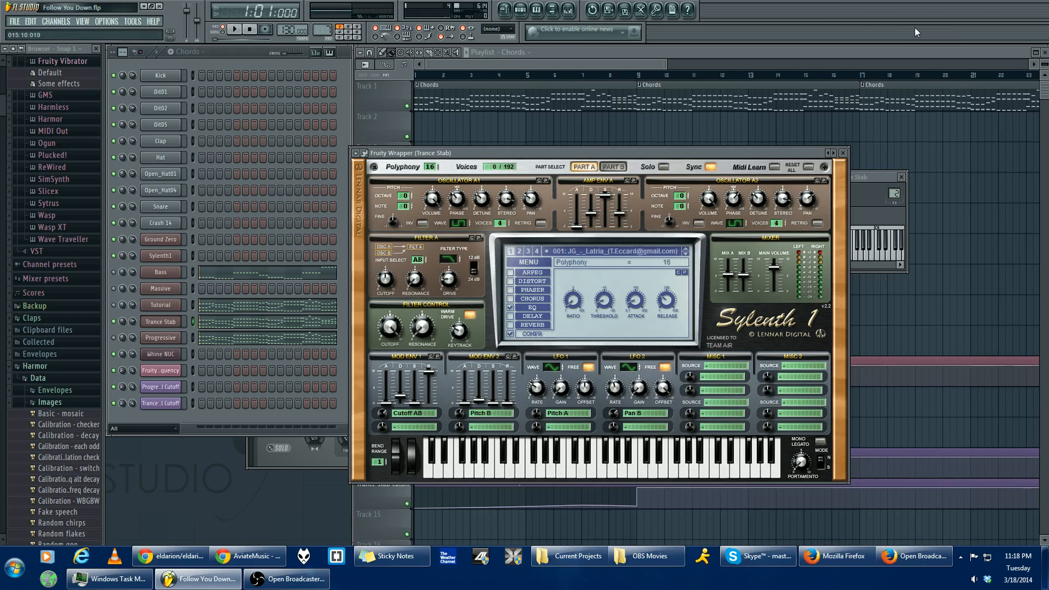
left_click(655, 73)
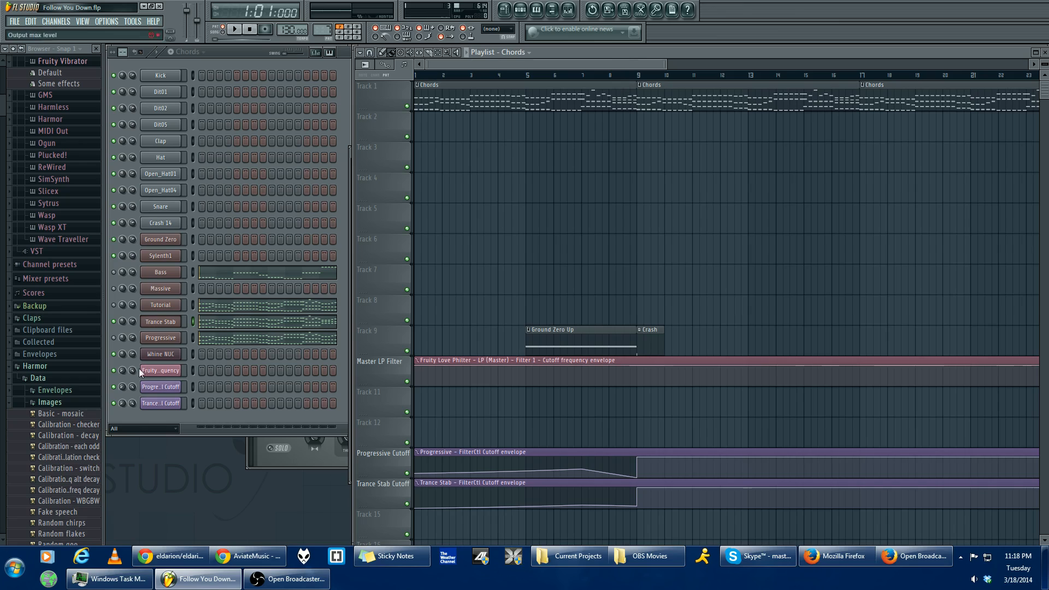
- Look over the playlist's Progressive and Trance Stab cutoff automation tracks and the tracks below them
left_click(117, 339)
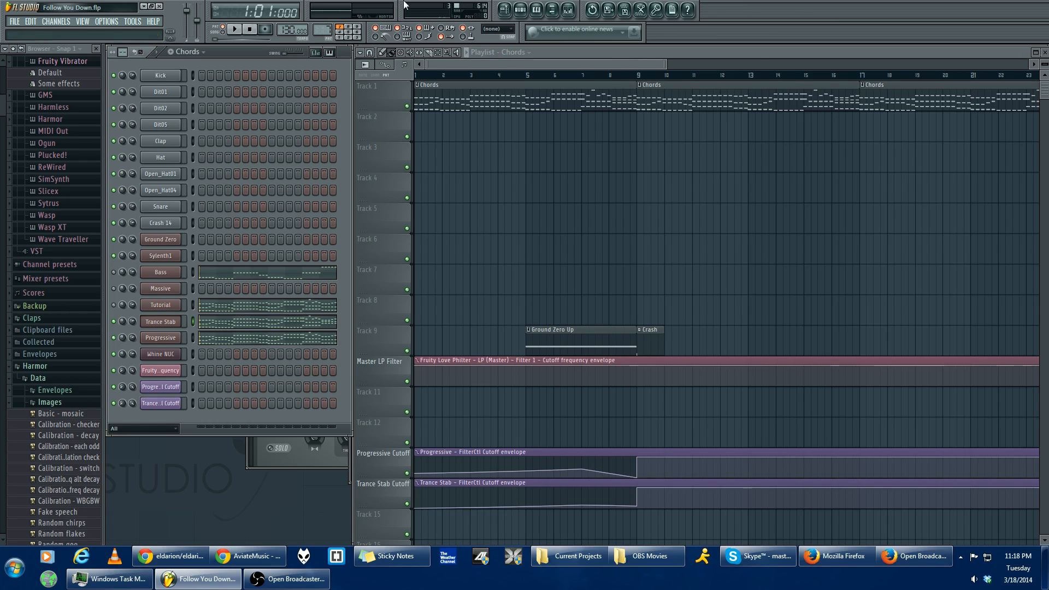
left_click(569, 53)
scroll(595, 206, "down", 10)
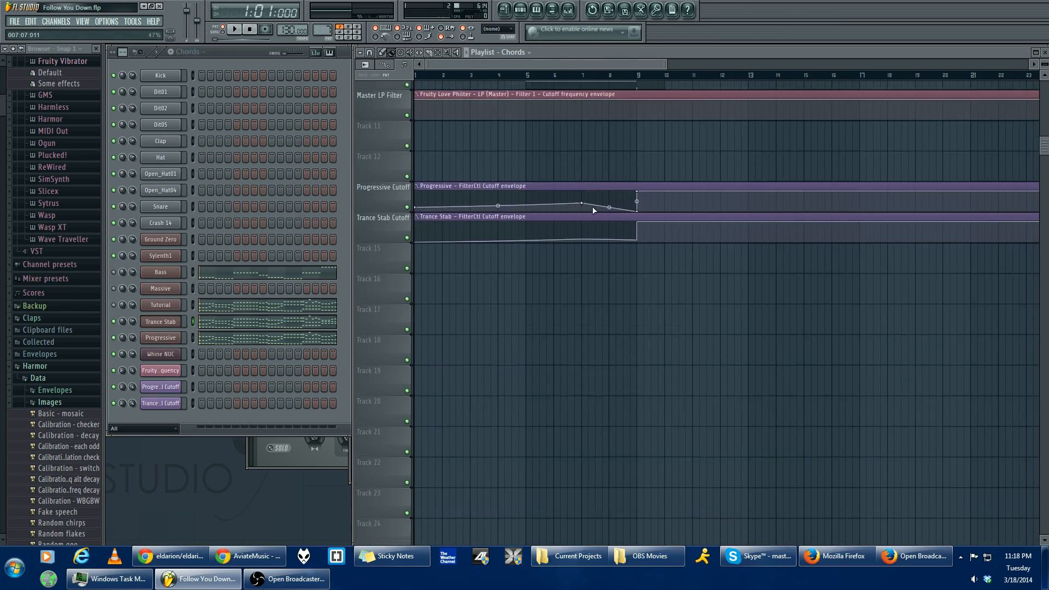
scroll(548, 203, "up", 10)
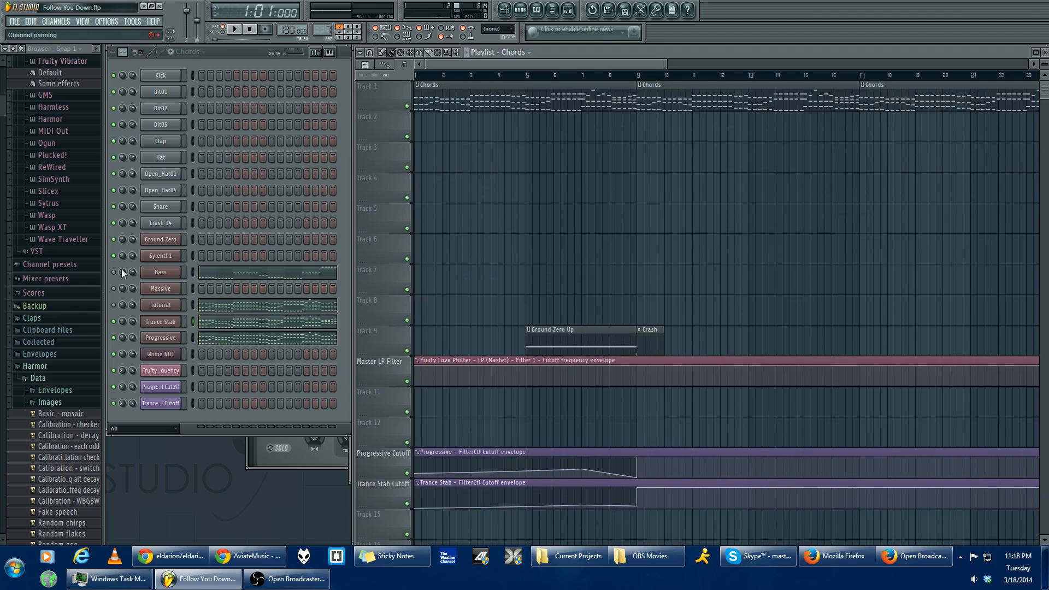
- Play the pattern with the Bass synth open, and inspect the Bass channel's notes in the piano roll
left_click(156, 275)
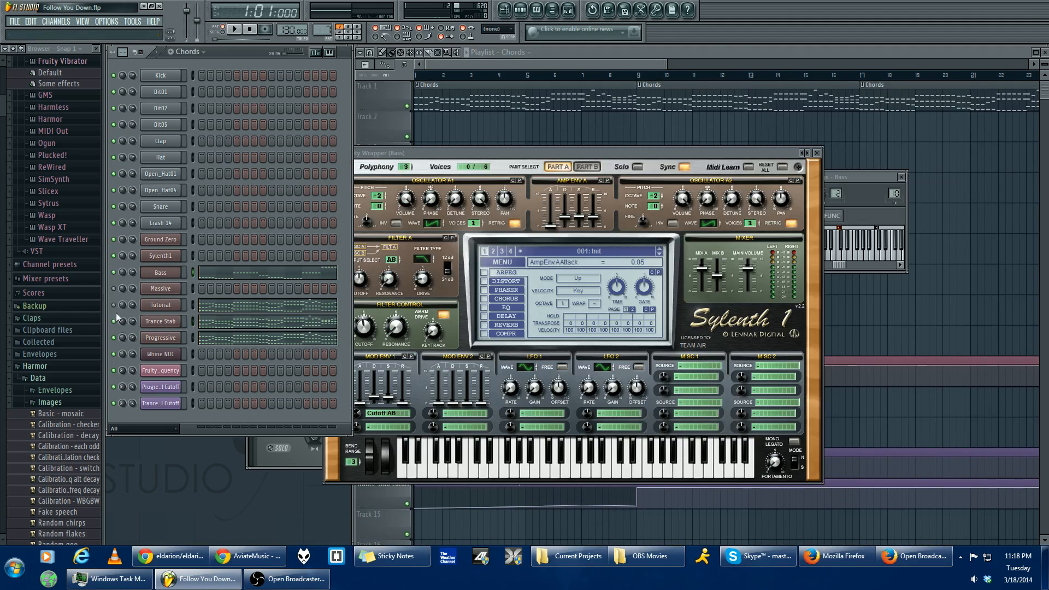
key("space")
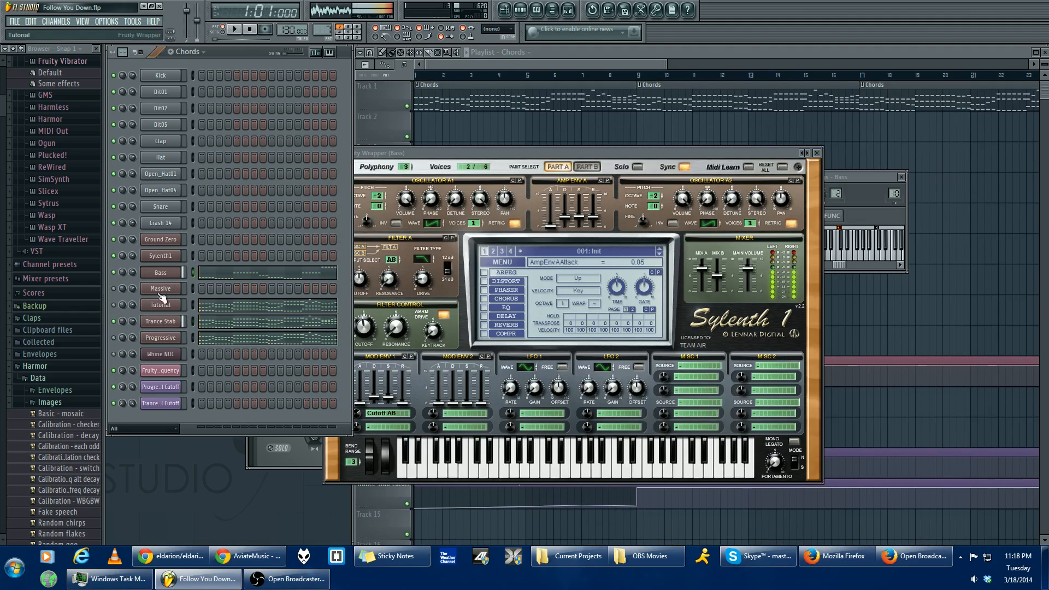
key("space")
left_click(257, 281)
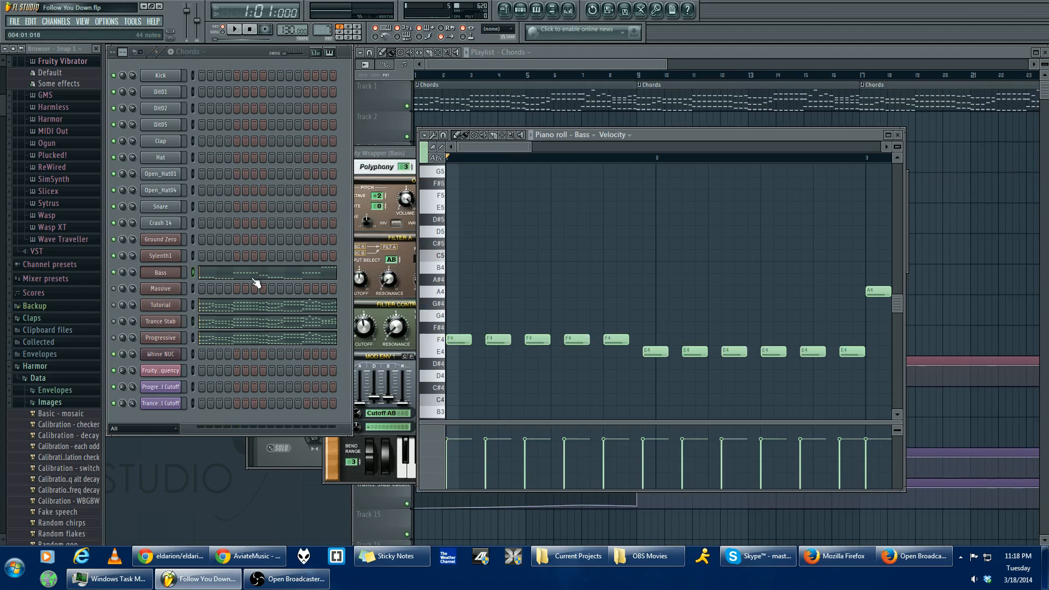
left_click(174, 276)
key("F5")
- Play the arrangement from the start with the mixer showing, and stop playback after bar 10
left_click(111, 336)
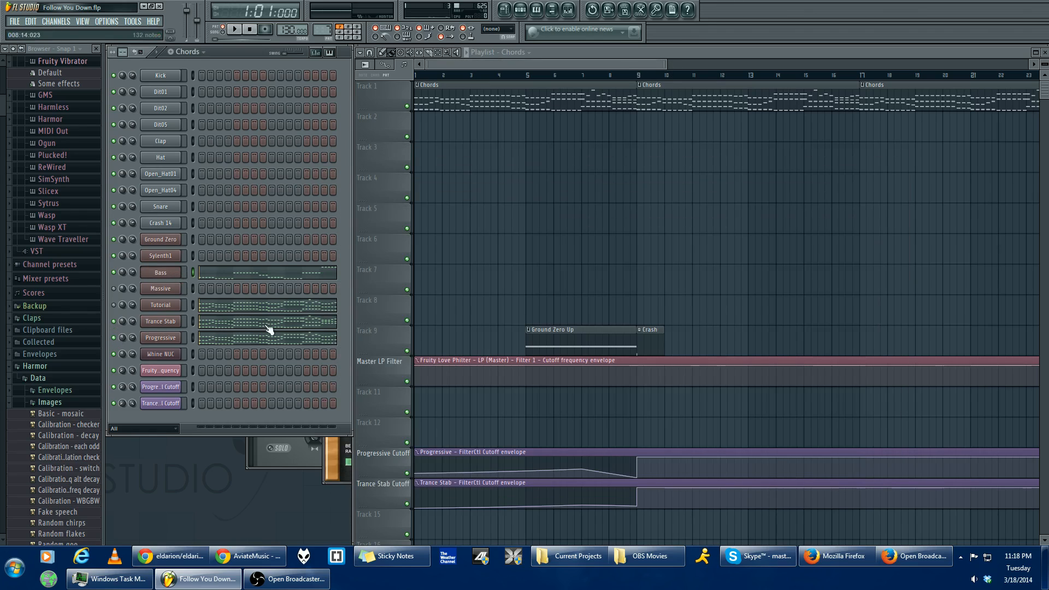
key("space")
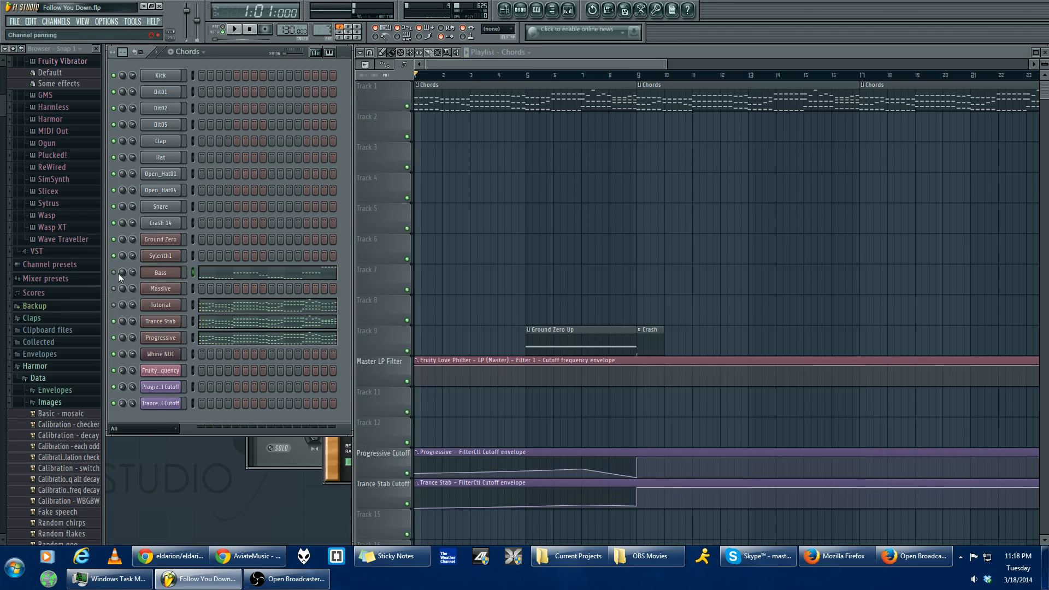
key("F9")
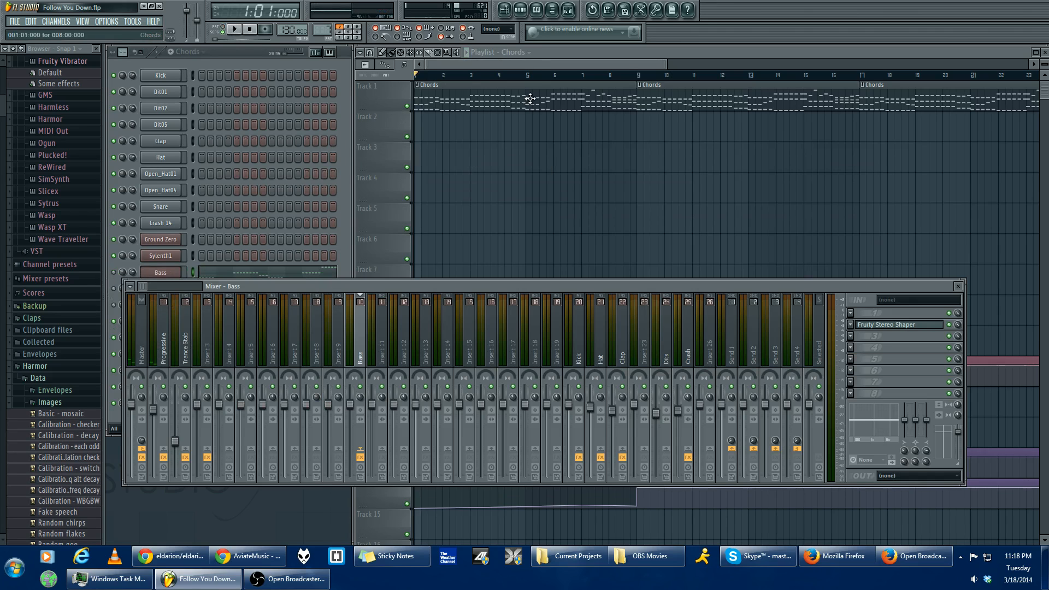
left_click(539, 63)
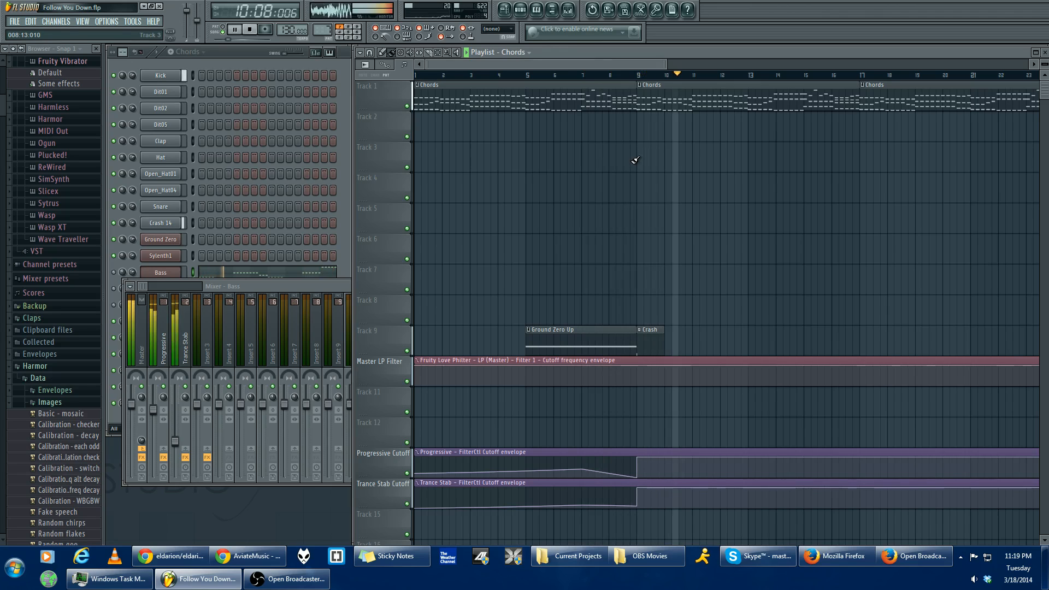
key("space")
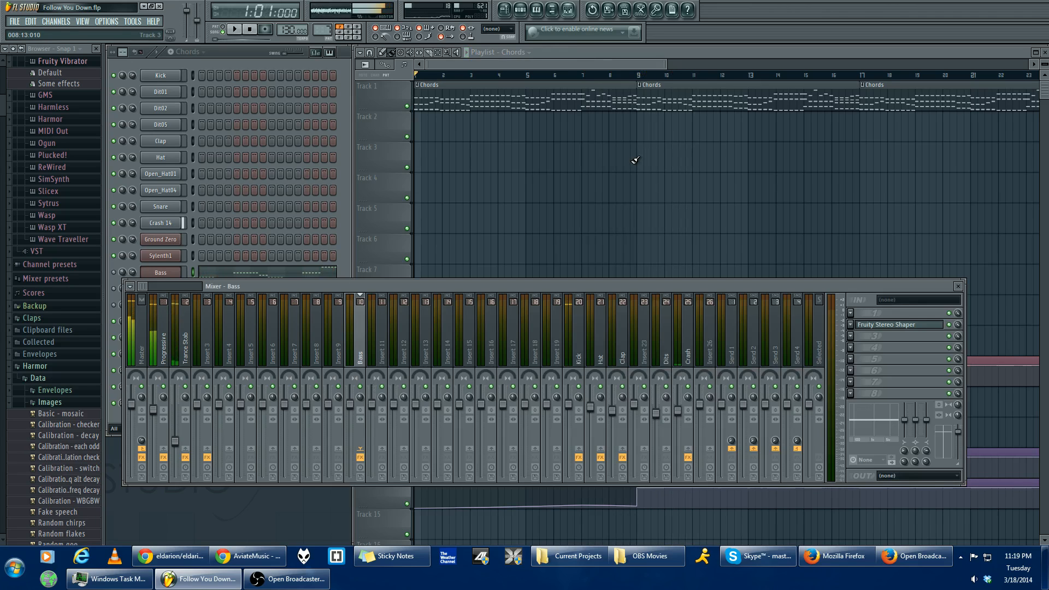
- Reposition the mixer and view the effect chains of the Progressive and Trance Stab tracks
key("F9")
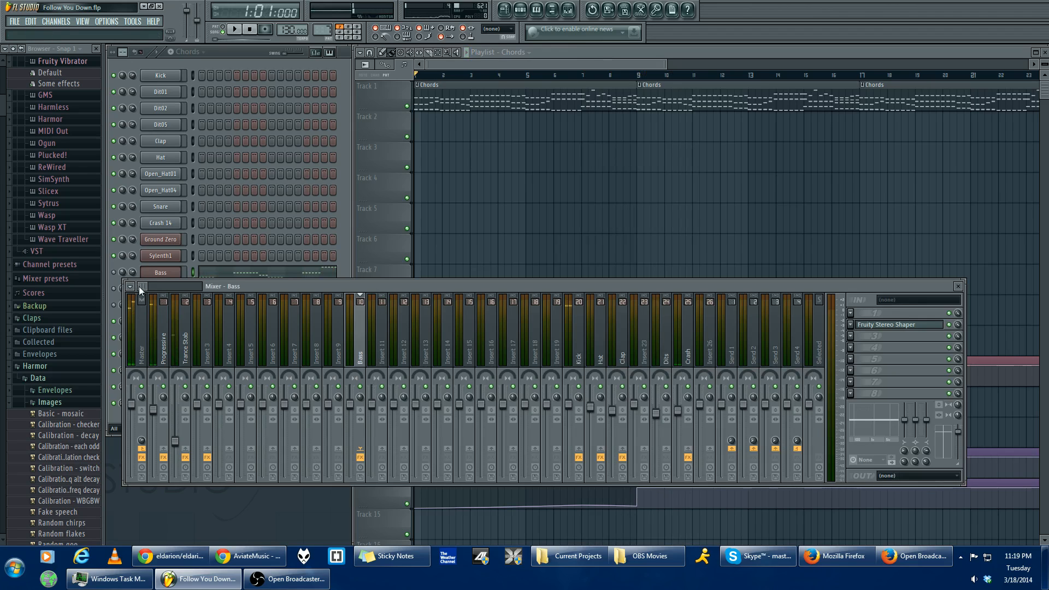
left_click_drag(314, 289, 397, 260)
left_click(292, 302)
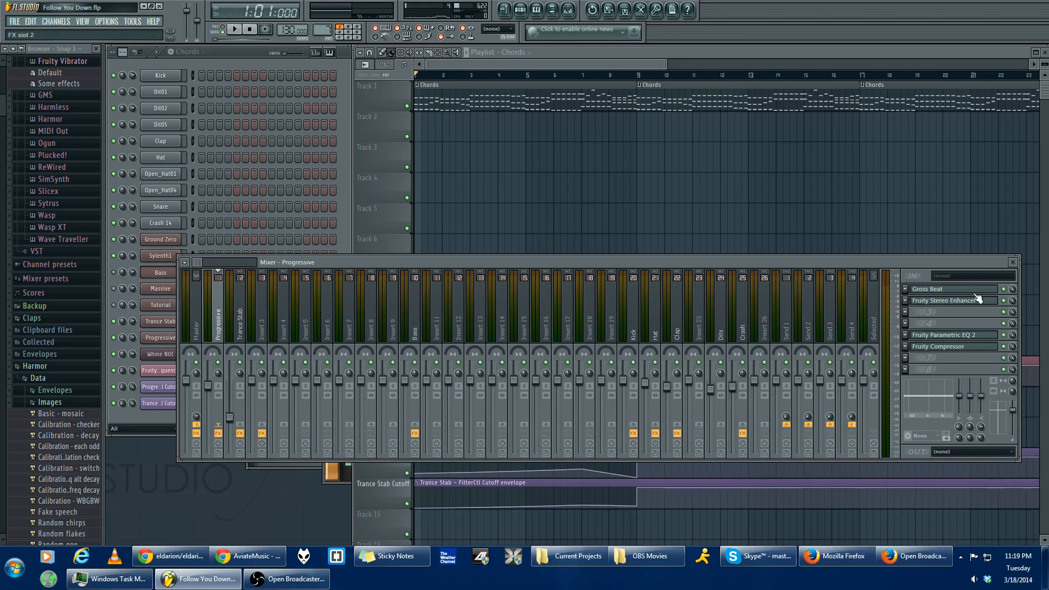
left_click(239, 327)
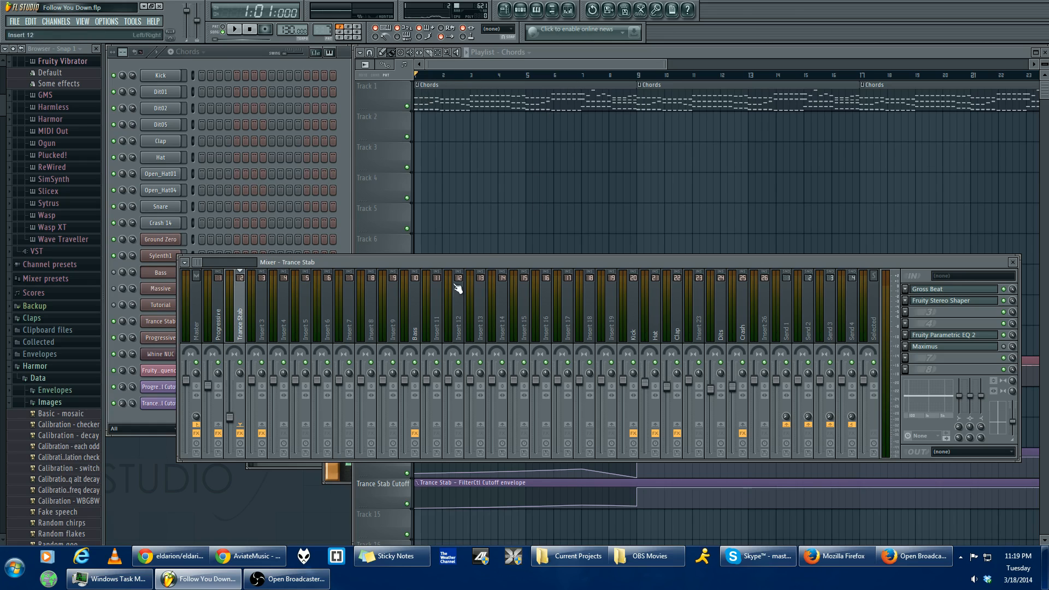
- Play the arrangement from the start and look over the Kick, Clap and Dits patterns in the lower playlist tracks
left_click(549, 66)
key("space")
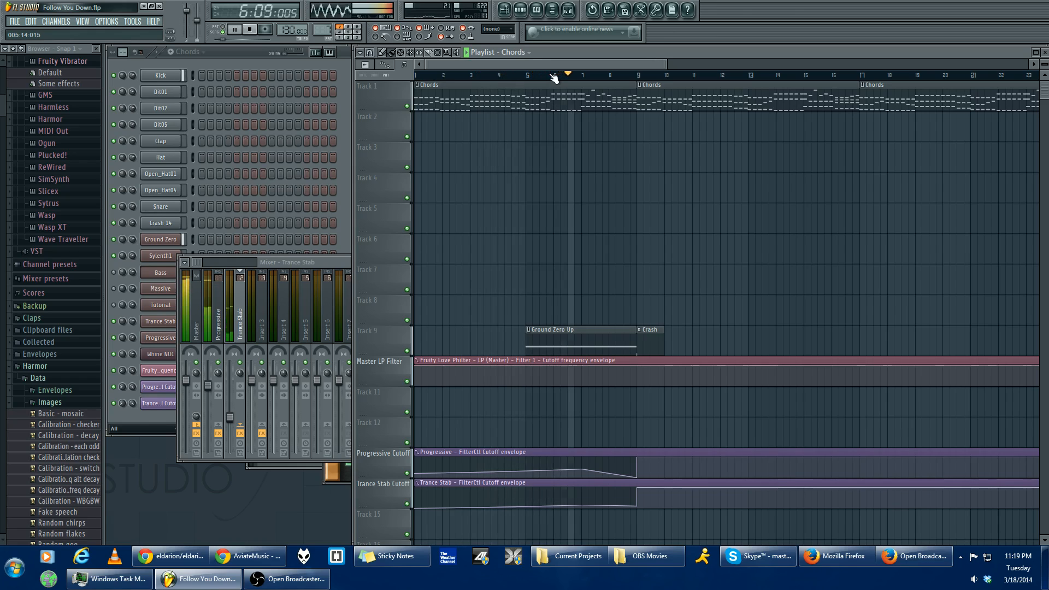
scroll(798, 203, "down", 9)
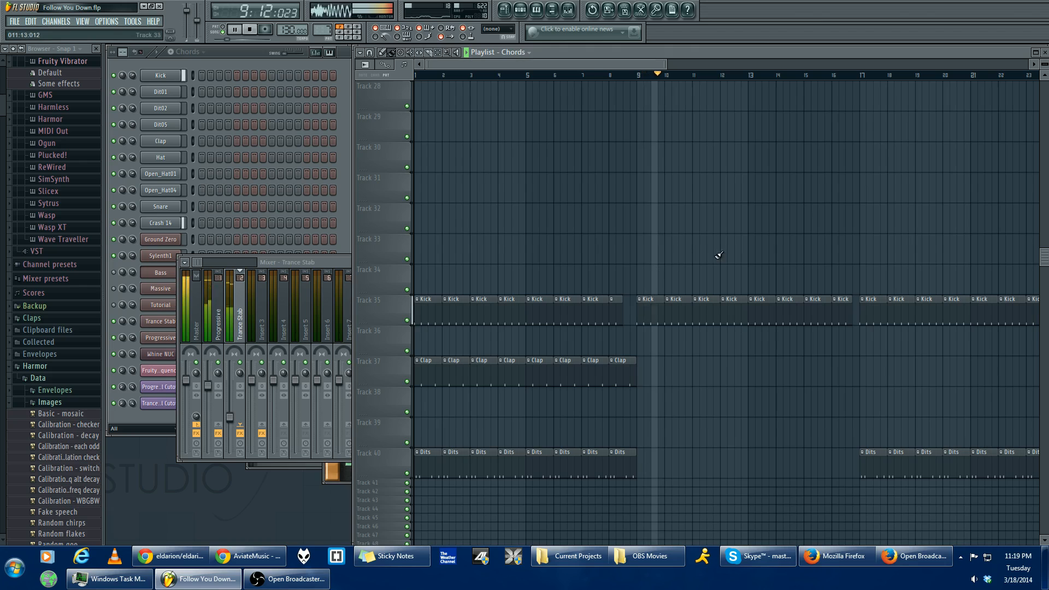
scroll(830, 349, "up", 3)
scroll(825, 350, "up", 6)
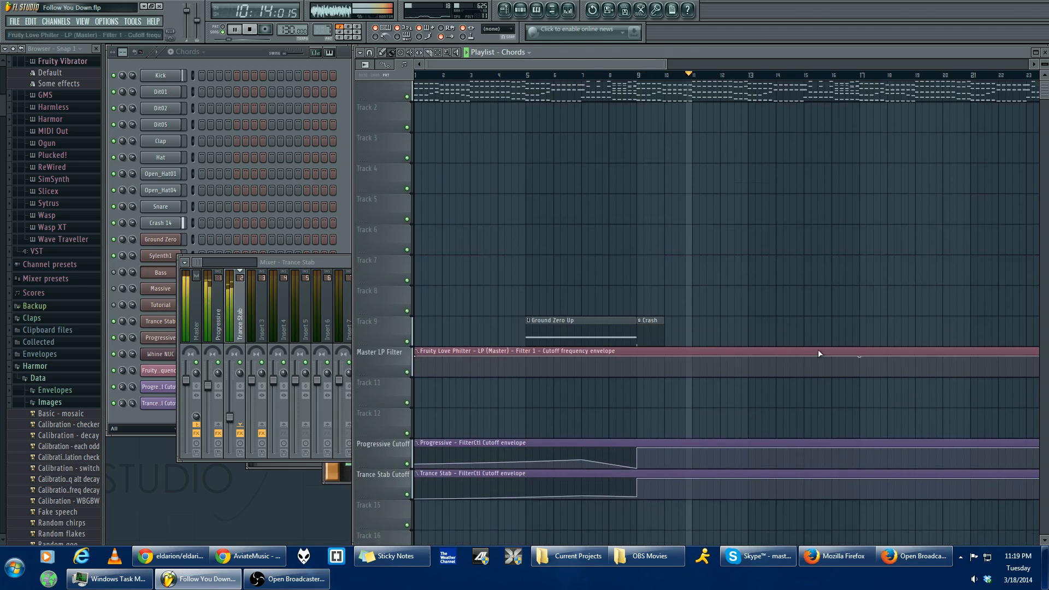
- Follow playback through the Vocals section to bar 40 of the playlist, and stop it there
left_click_drag(642, 61, 716, 61)
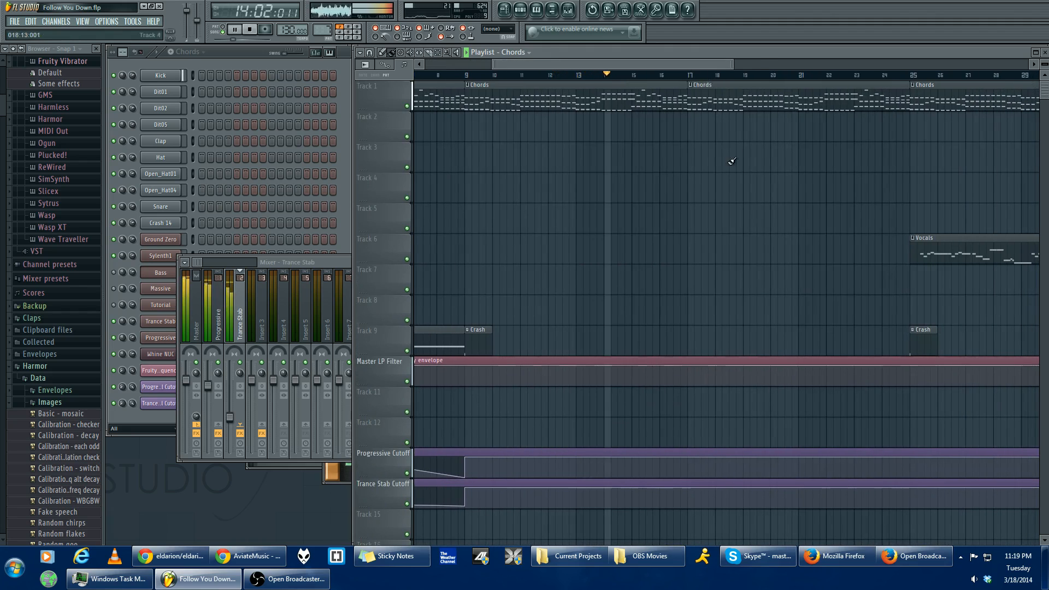
scroll(751, 235, "down", 7)
scroll(754, 268, "down", 2)
left_click_drag(1043, 260, 1043, 86)
left_click_drag(712, 64, 776, 65)
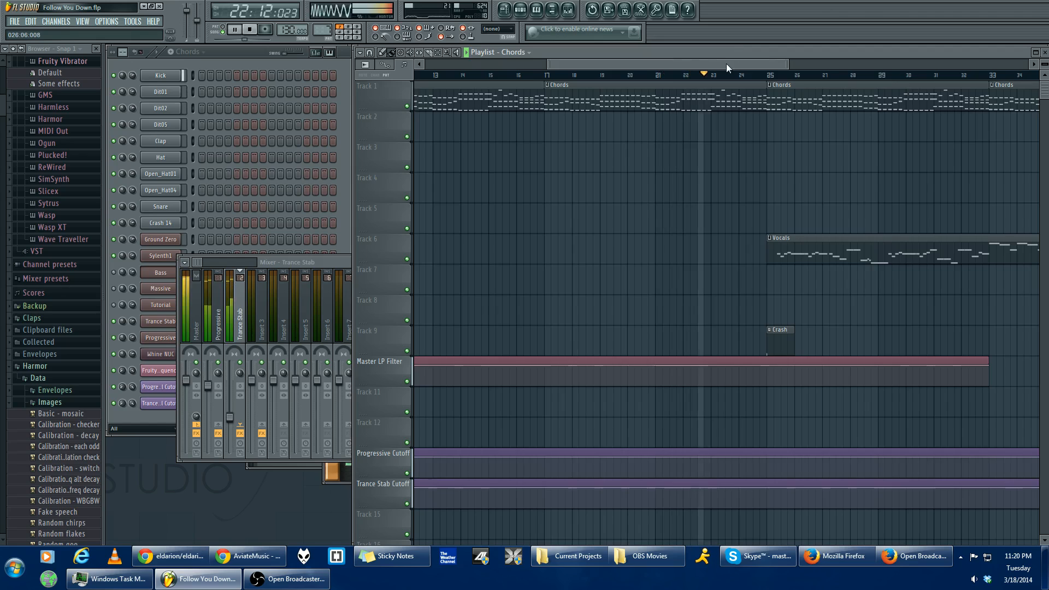
left_click_drag(727, 64, 779, 67)
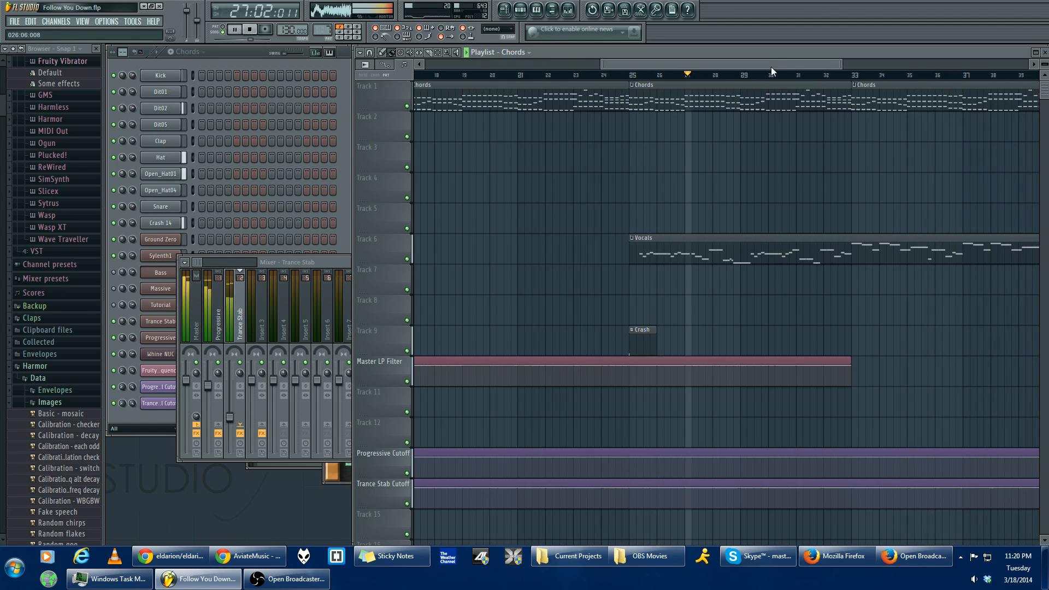
left_click_drag(772, 67, 821, 66)
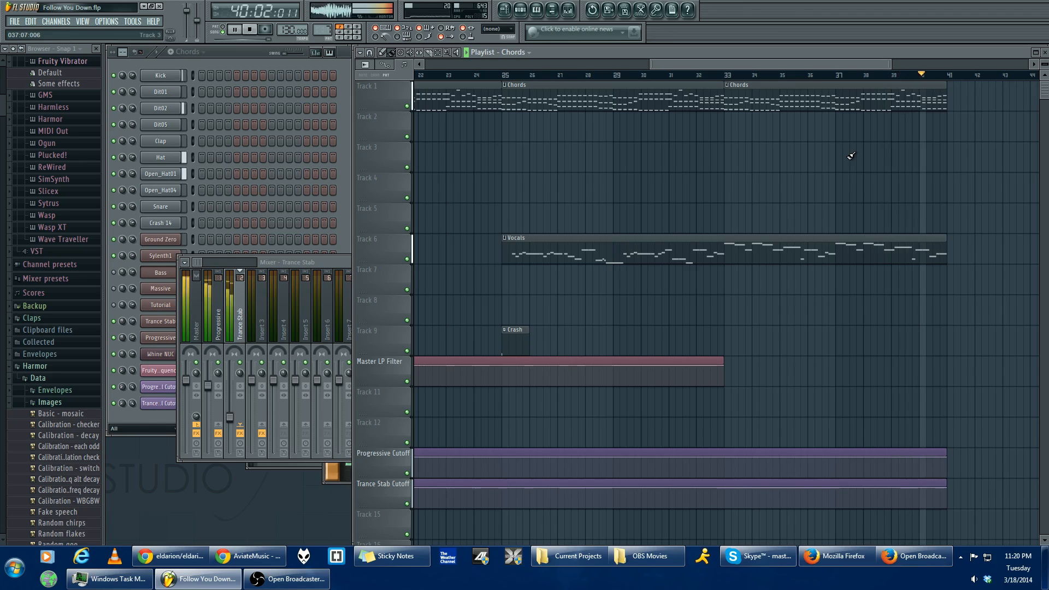
key("space")
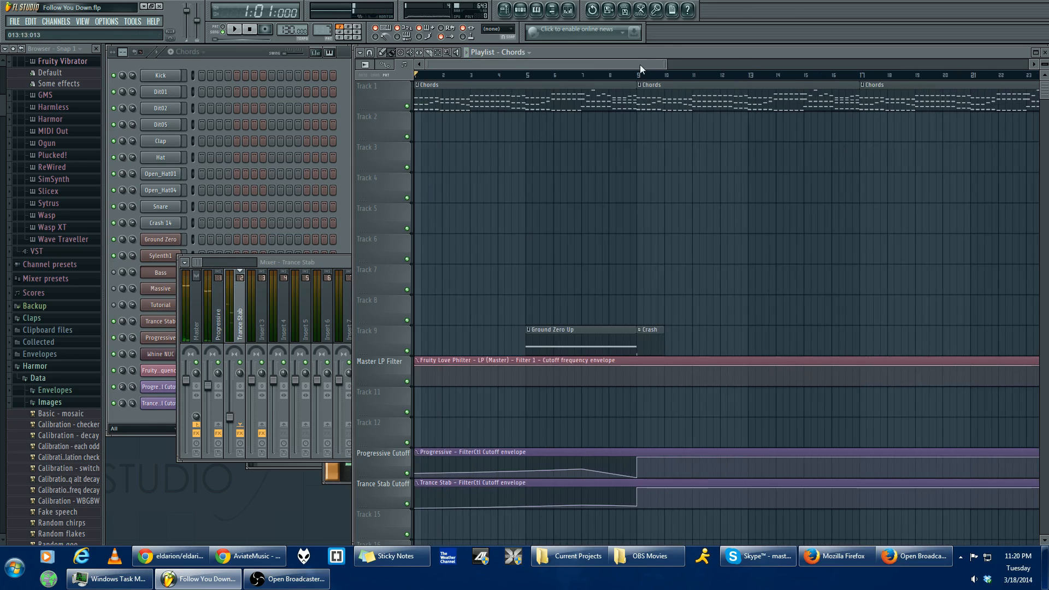
- Bring up the mixer and the Progressive synth, and position the mixer so its effect slots are fully visible
scroll(544, 178, "down", 2)
scroll(544, 177, "up", 2)
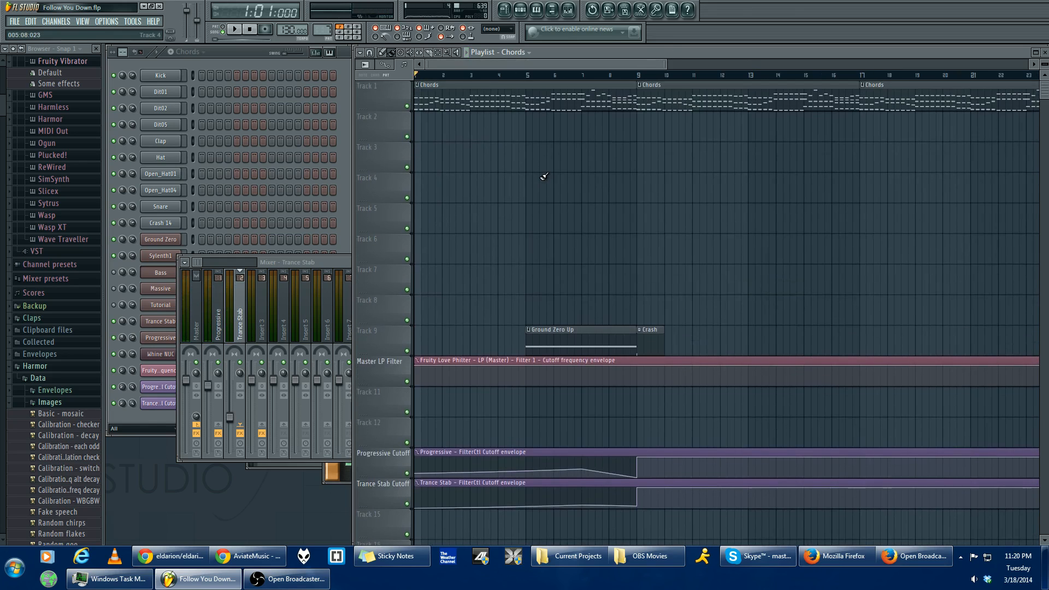
key("F9")
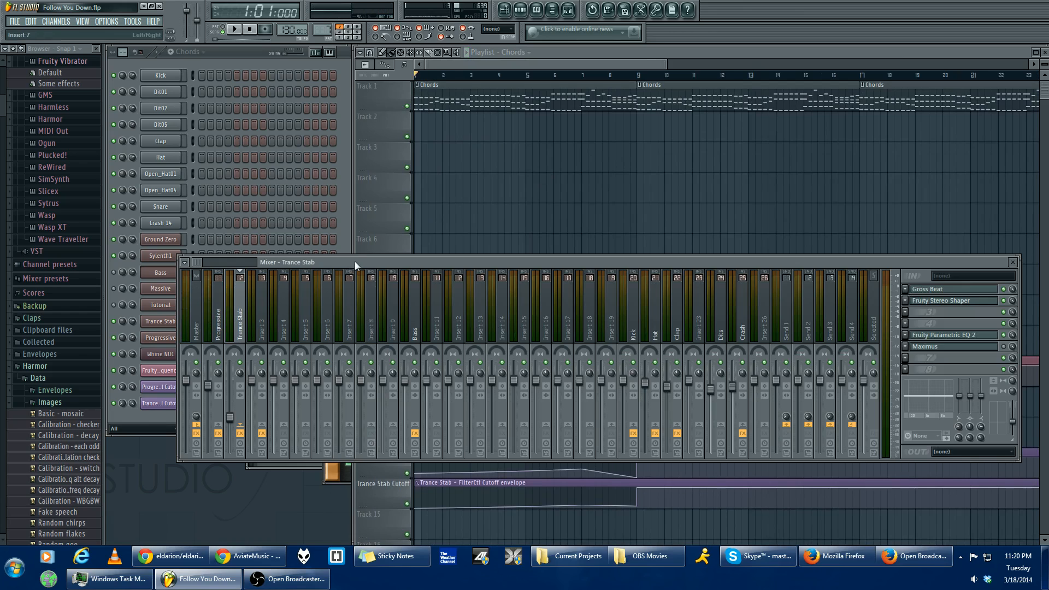
left_click_drag(349, 263, 415, 241)
left_click(165, 338)
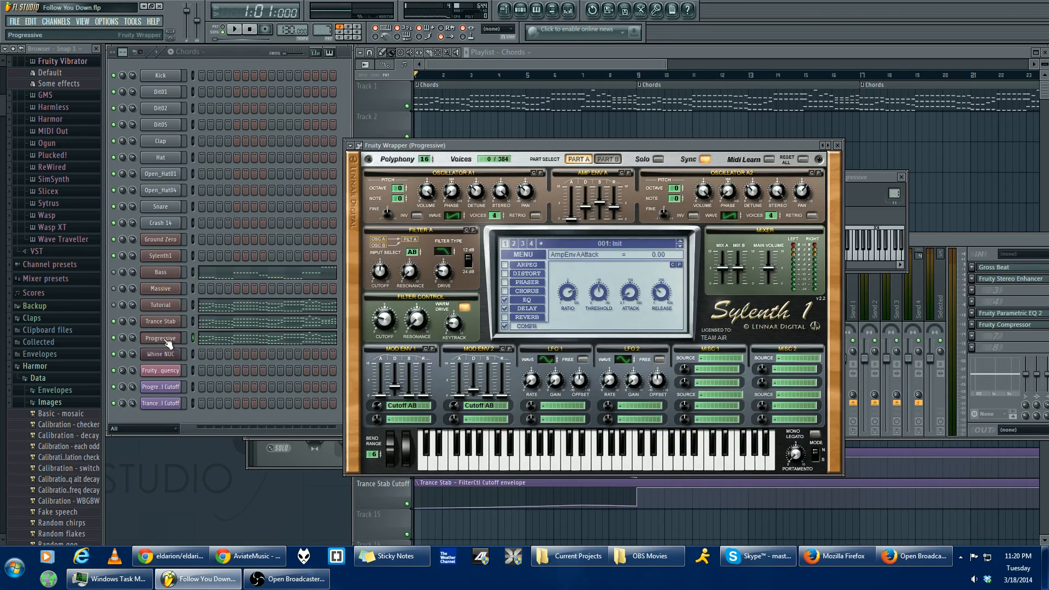
left_click(942, 237)
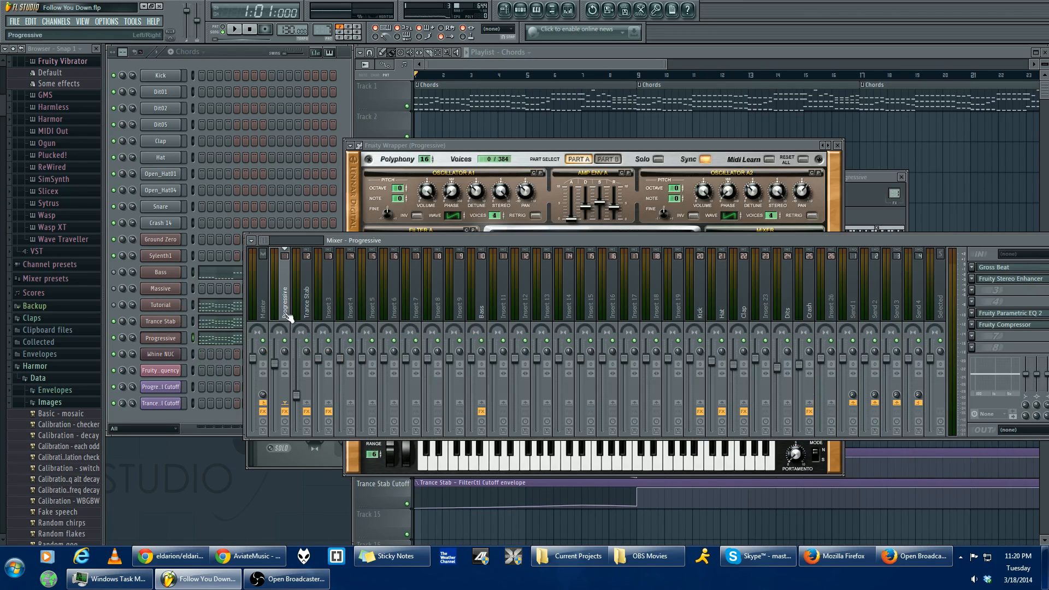
left_click_drag(383, 241, 365, 240)
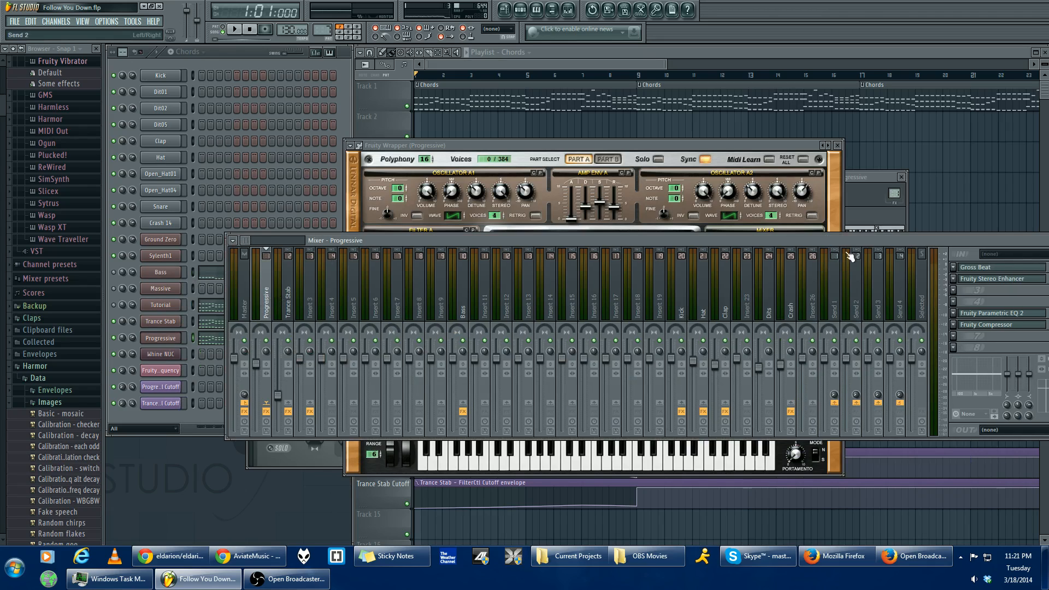
left_click_drag(870, 237, 846, 243)
- Load the Clear master RMS preset in the Maximus effect on the Master mixer track
left_click(221, 313)
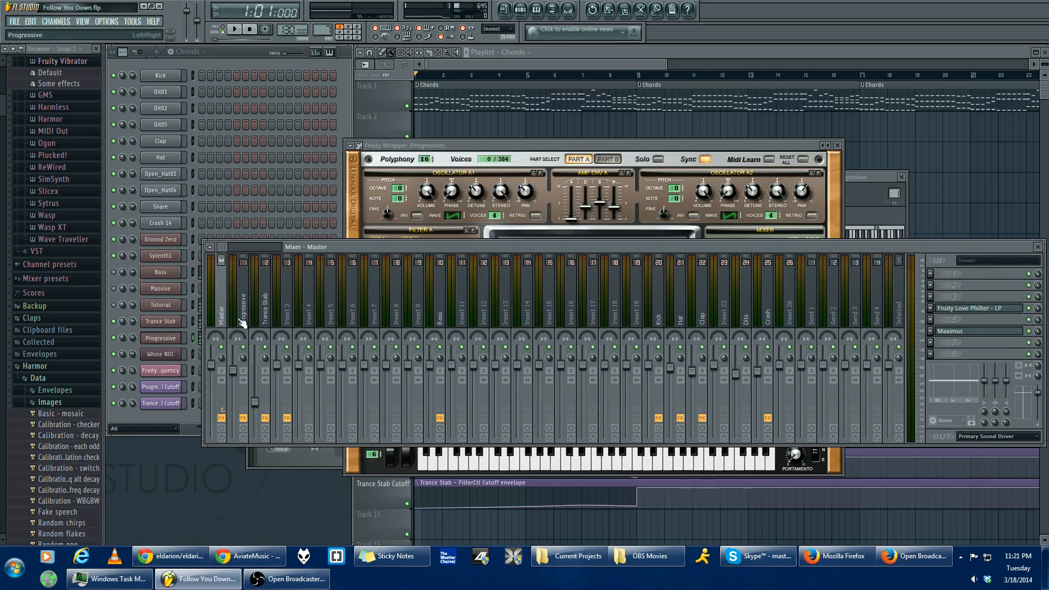
left_click(956, 332)
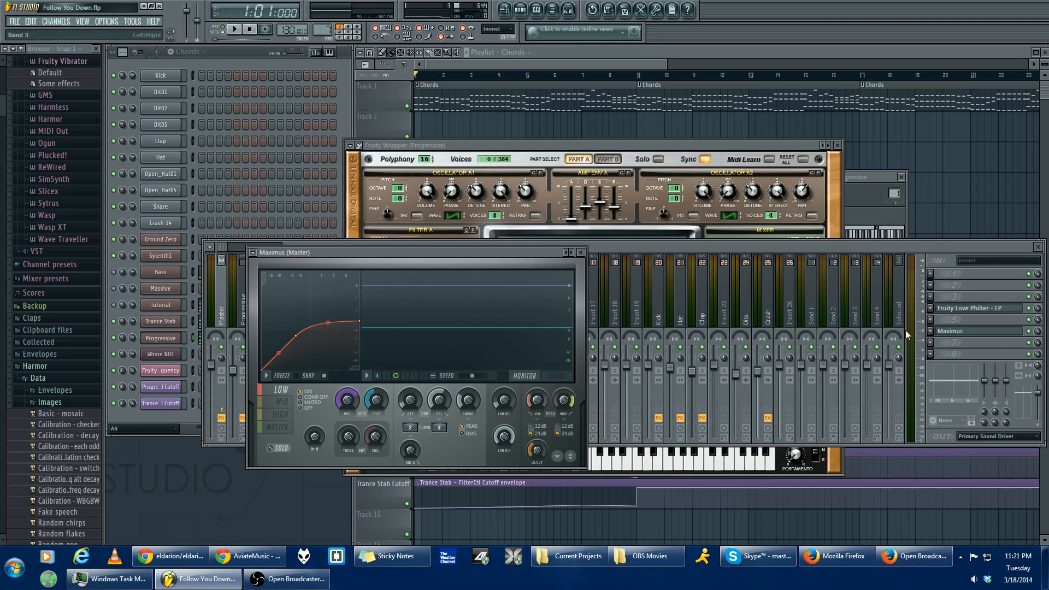
left_click(253, 253)
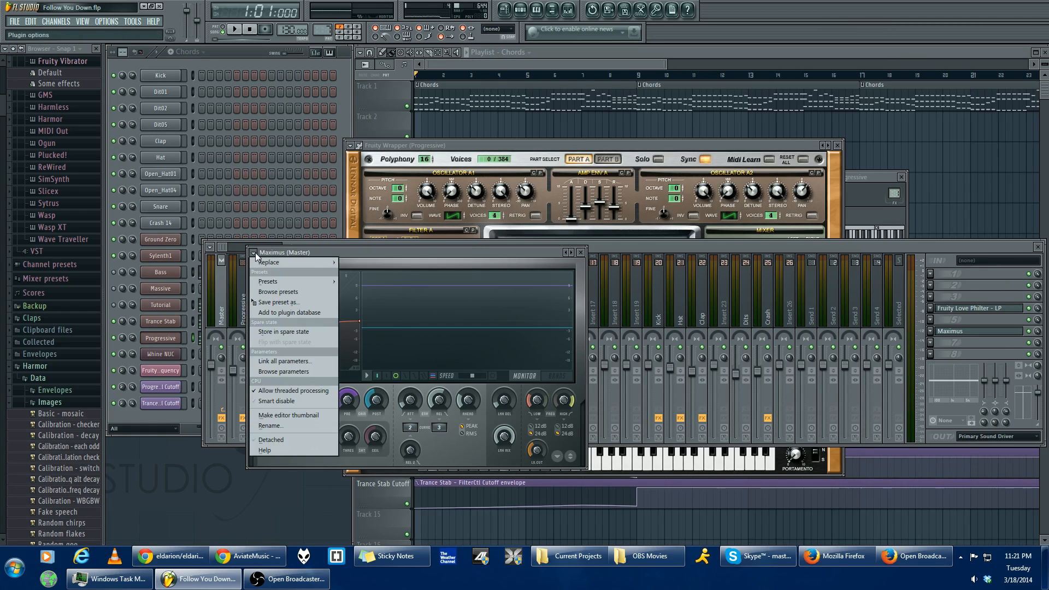
mouse_move(296, 282)
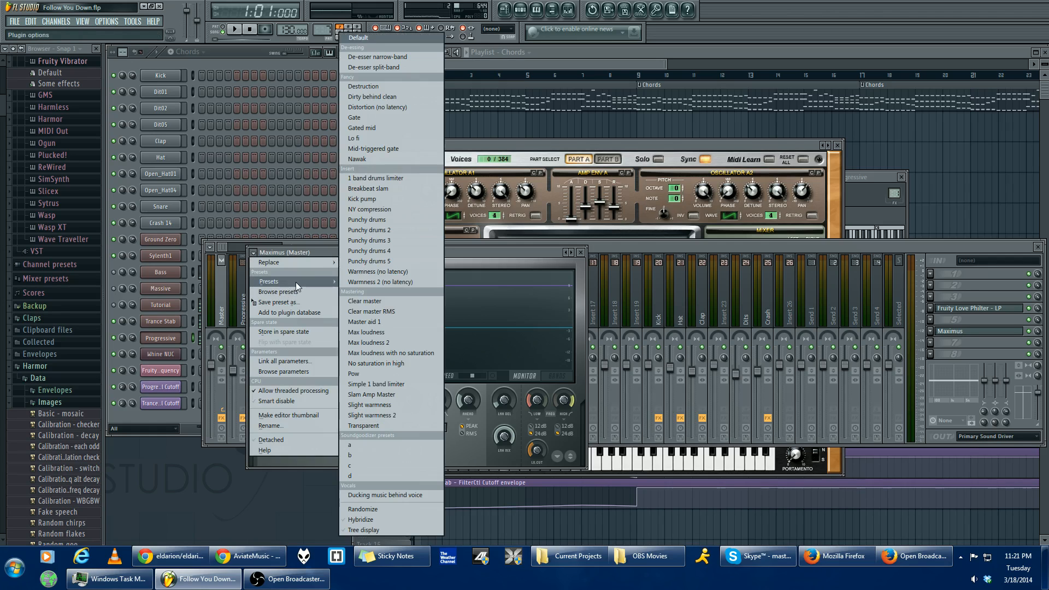
left_click(389, 309)
left_click(634, 247)
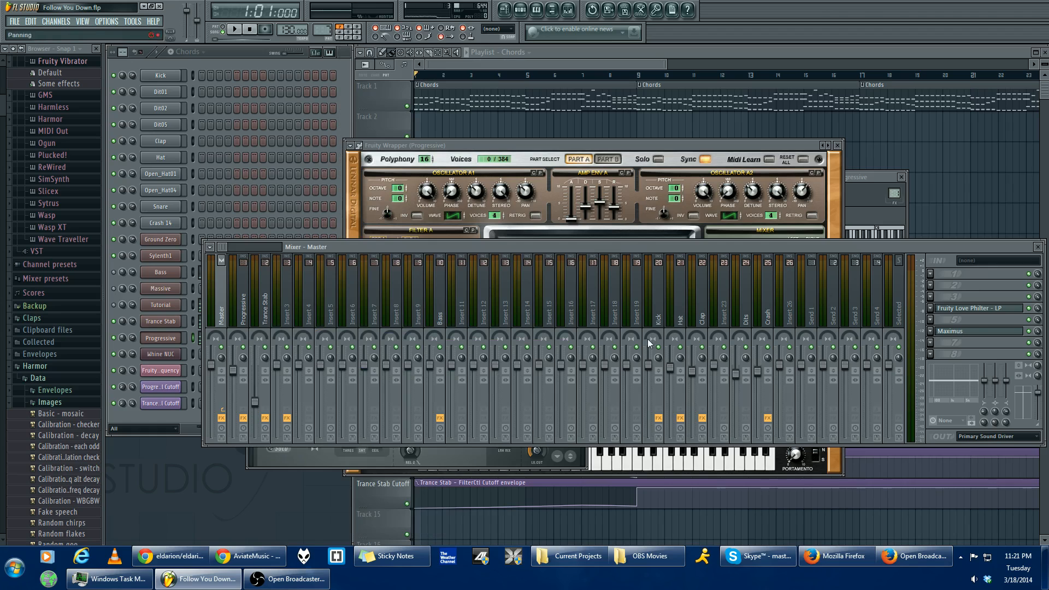
- Check the Fruity Love Philter - LP effect on the Master mixer track
left_click(992, 308)
left_click(989, 309)
left_click(989, 310)
left_click(989, 309)
- Review the Fruity Compressor and Fruity Parametric EQ 2 settings on the Progressive mixer track
left_click(244, 314)
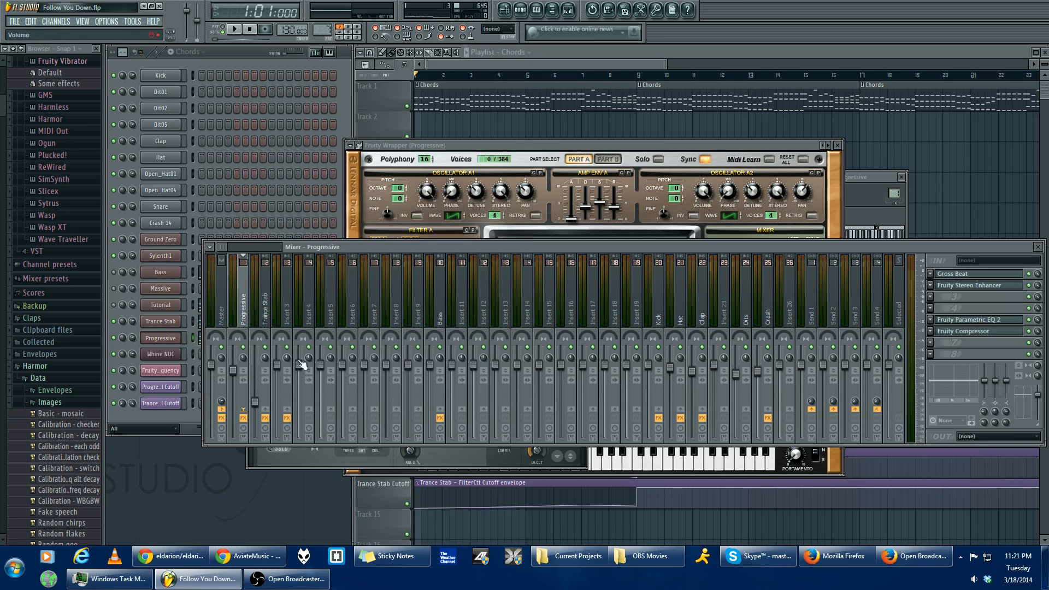
left_click(989, 332)
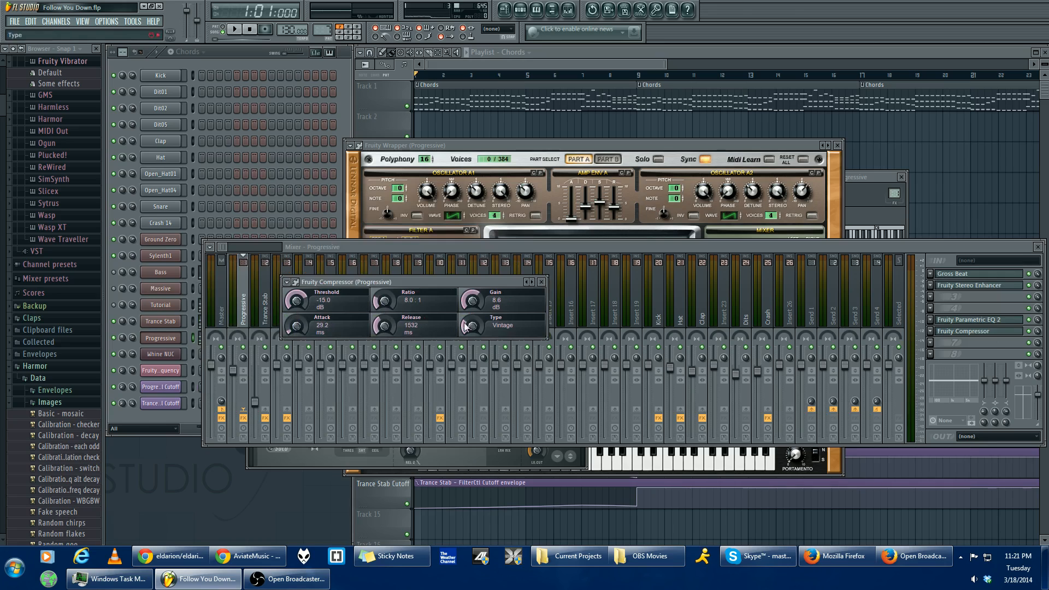
left_click(992, 321)
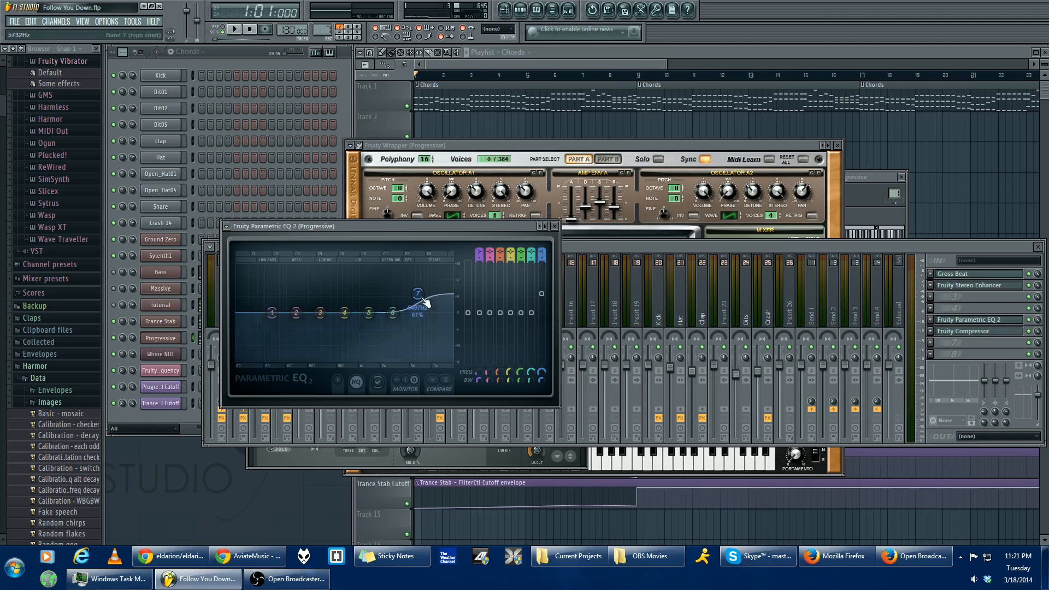
- Review the Fruity Stereo Enhancer and Gross Beat effects on the Progressive mixer track, moving their windows clear of the effect slots
left_click(976, 310)
left_click(978, 285)
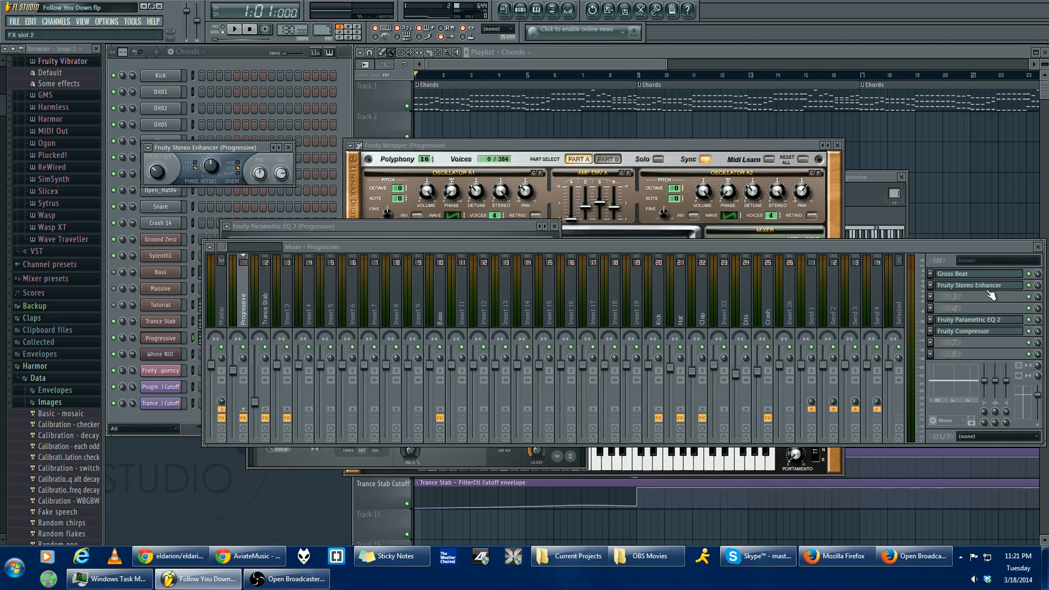
left_click_drag(257, 148, 318, 157)
left_click(957, 274)
left_click_drag(433, 122, 670, 160)
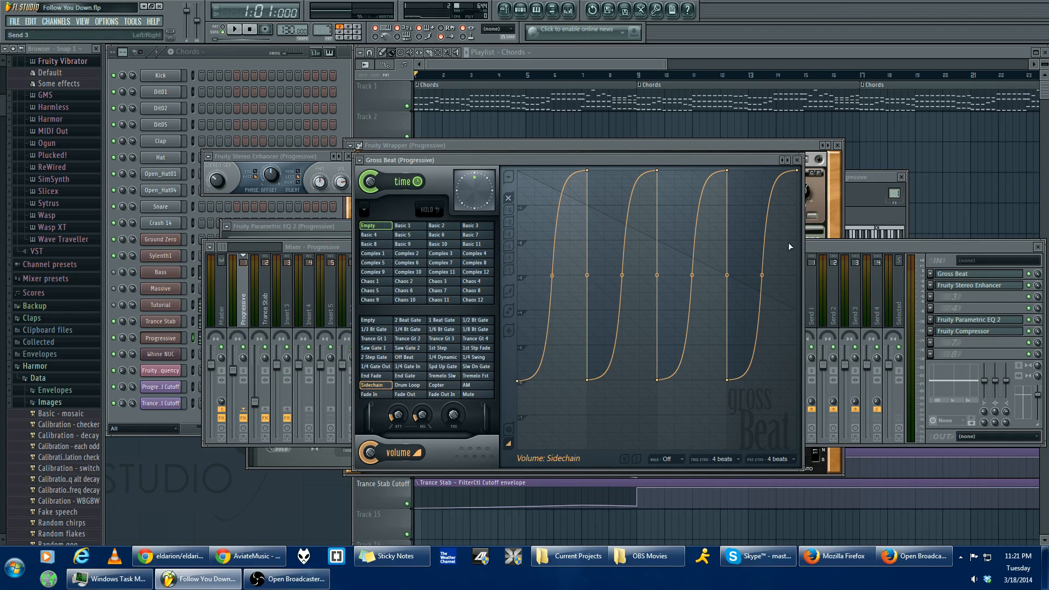
left_click(910, 251)
- Select the Trance Stab mixer track and briefly play the arrangement from bar 9, returning to the mixer
left_click(268, 312)
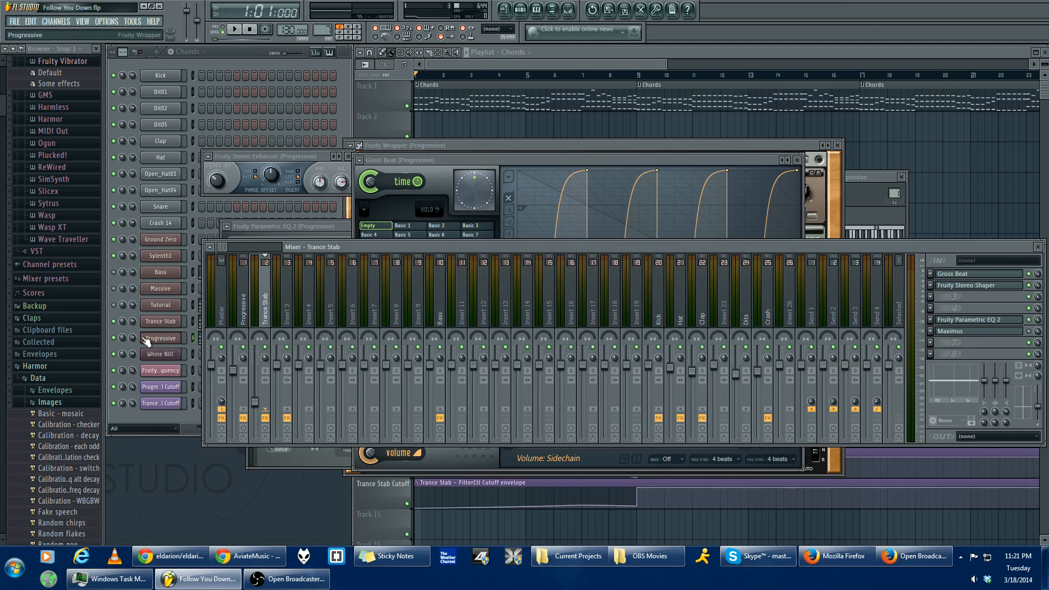
left_click(649, 77)
key("space")
key("space")
left_click(292, 245)
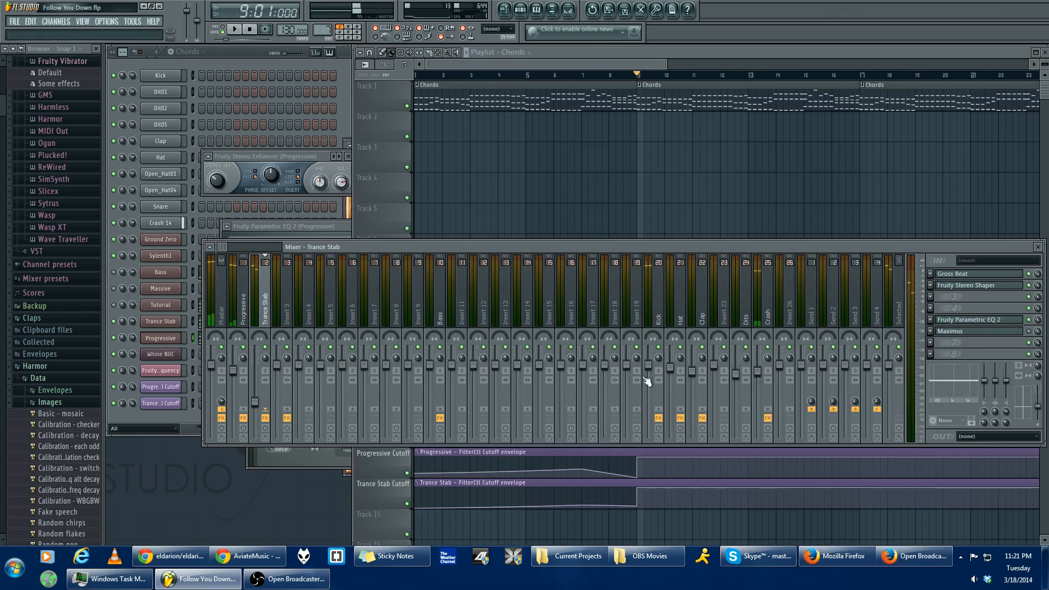
- Inspect the Maximus effect on the Trance Stab mixer track, checking its preset list and its Master band
left_click(968, 329)
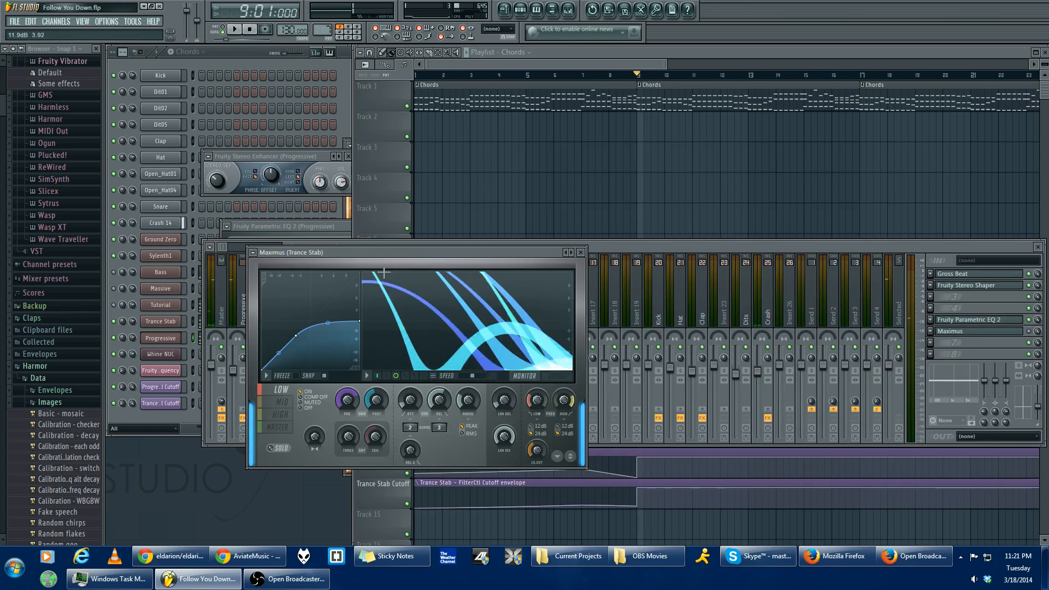
left_click(253, 253)
mouse_move(289, 284)
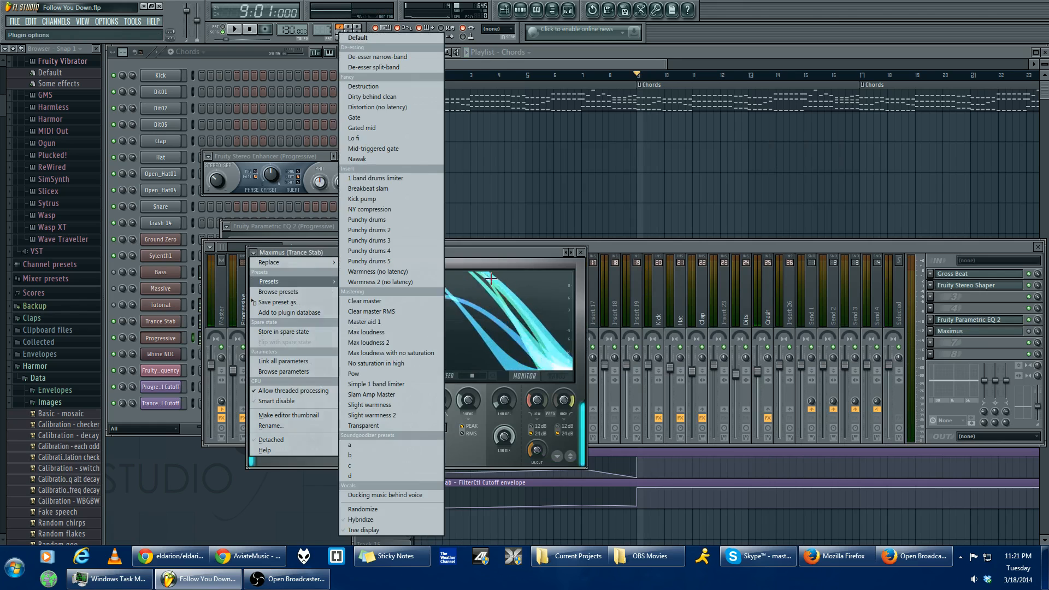
left_click(476, 288)
left_click(277, 427)
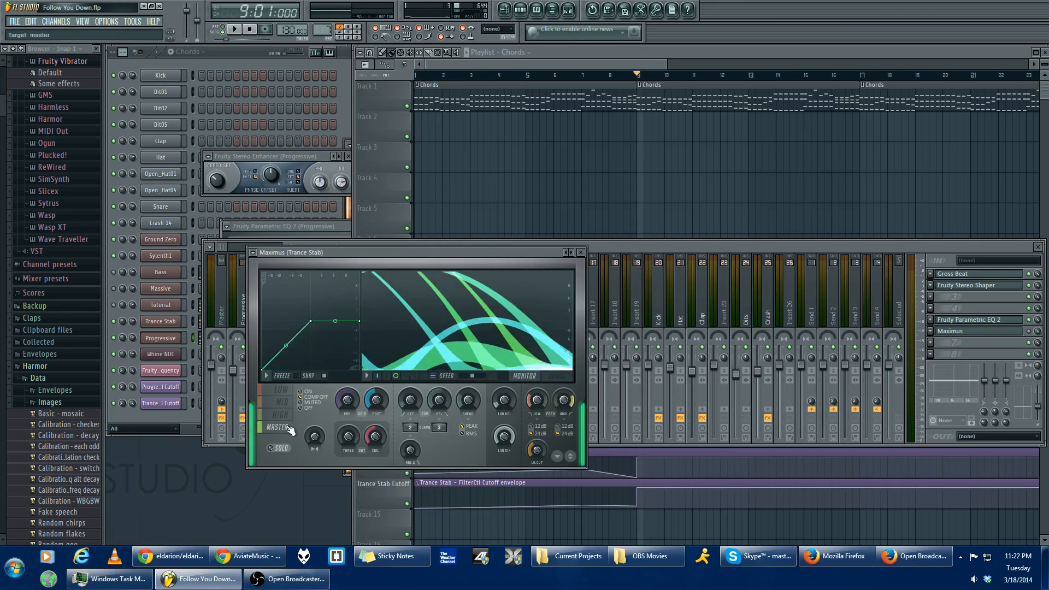
left_click(254, 252)
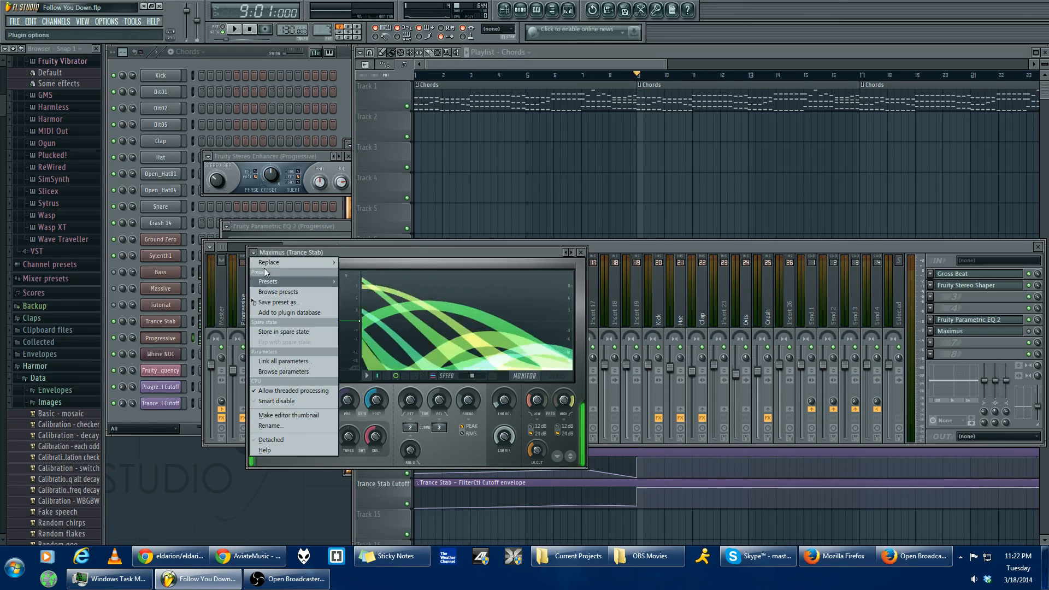
mouse_move(278, 281)
left_click(486, 279)
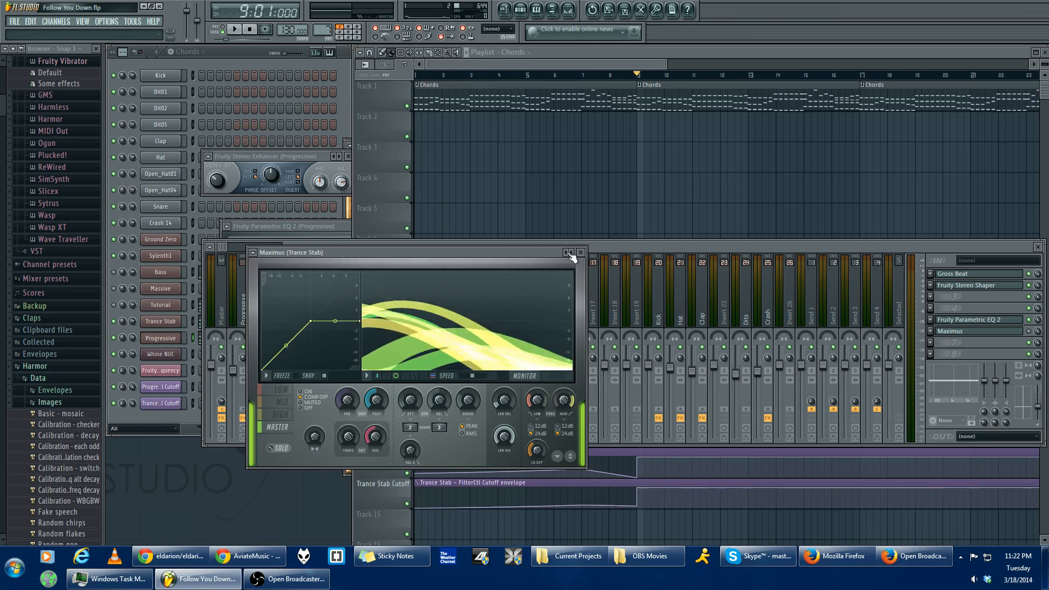
- Review the Fruity Parametric EQ 2 curve on the Trance Stab mixer track and move its window over the mixer
left_click(671, 241)
left_click(988, 319)
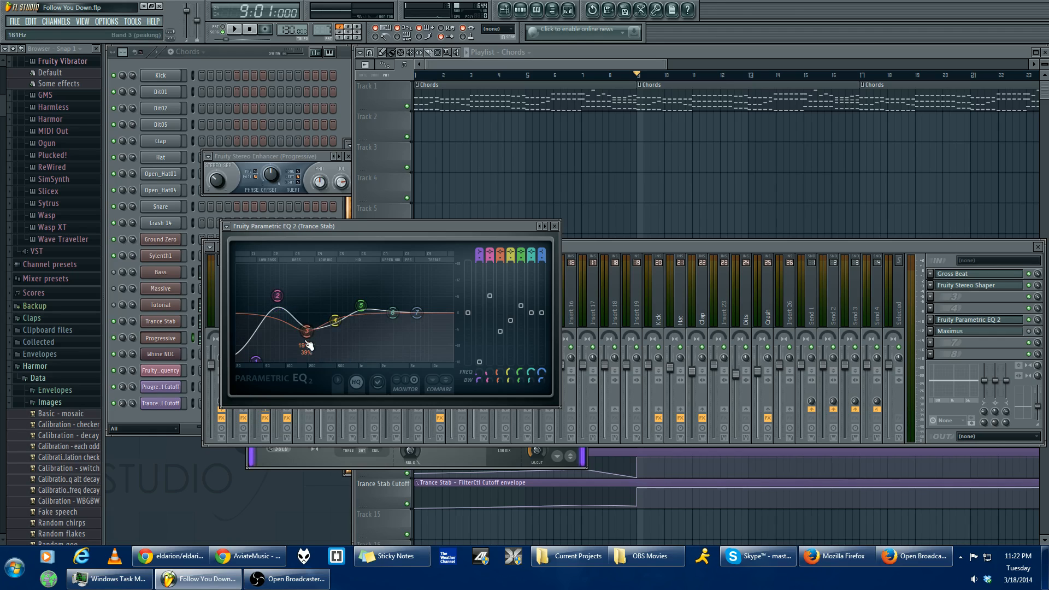
left_click_drag(497, 228, 561, 274)
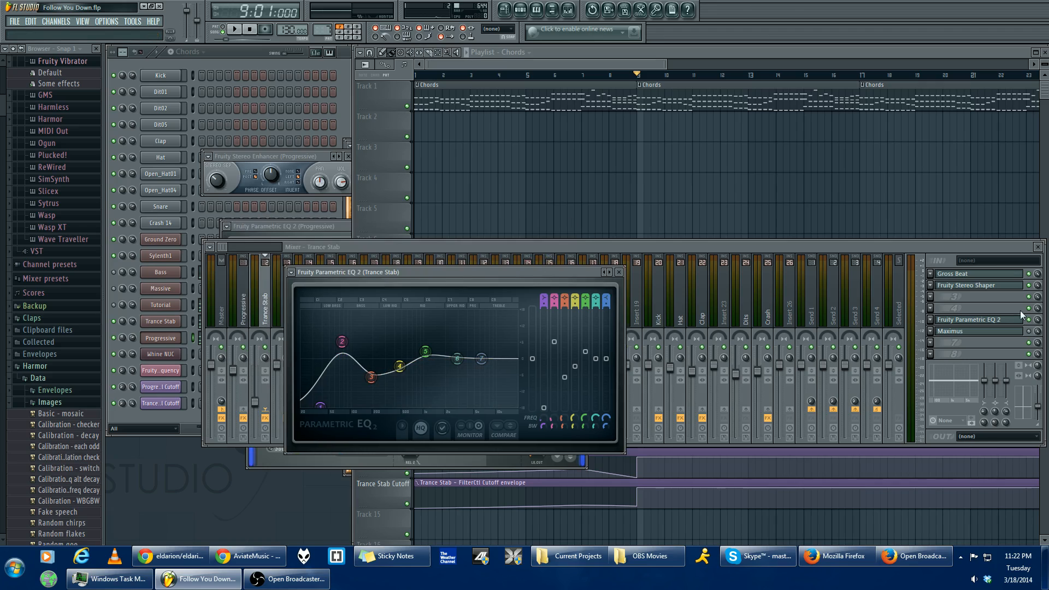
- Review the Fruity Stereo Shaper with its preset list and the Gross Beat settings on the Trance Stab mixer track
left_click(983, 286)
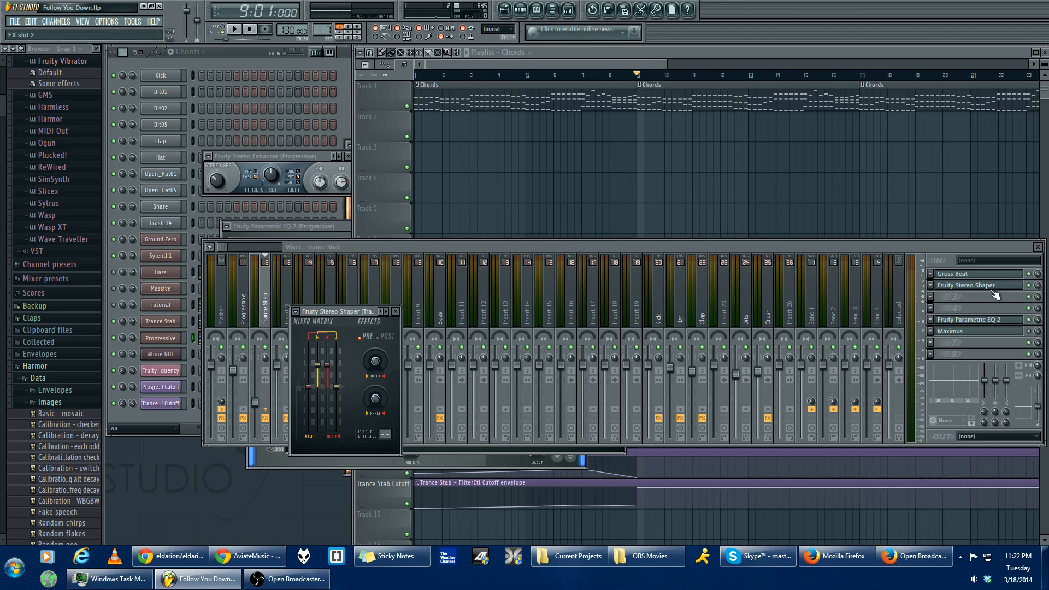
left_click_drag(324, 322, 381, 310)
left_click(353, 298)
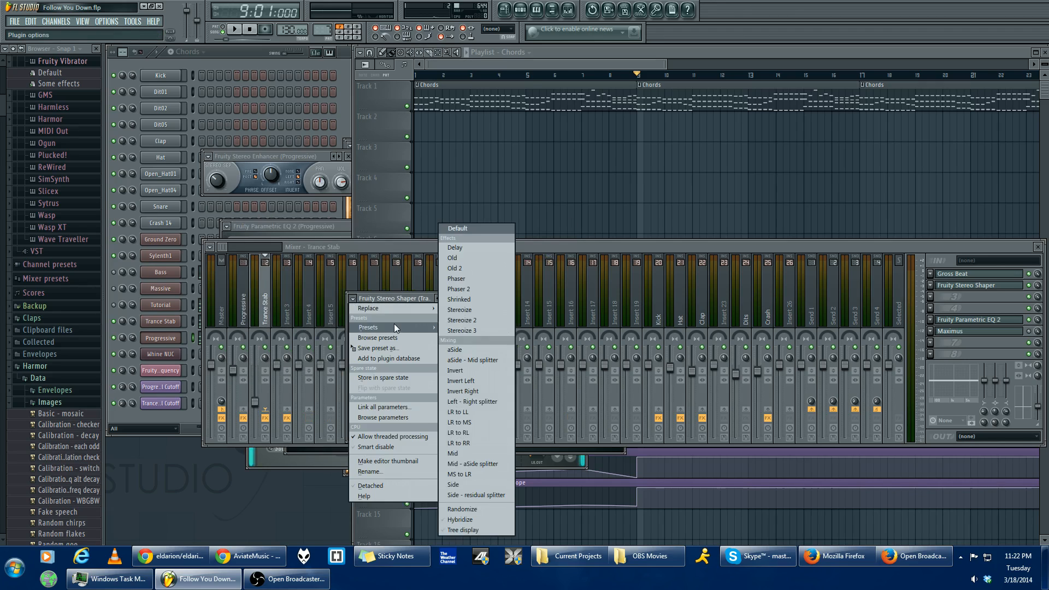
left_click(415, 300)
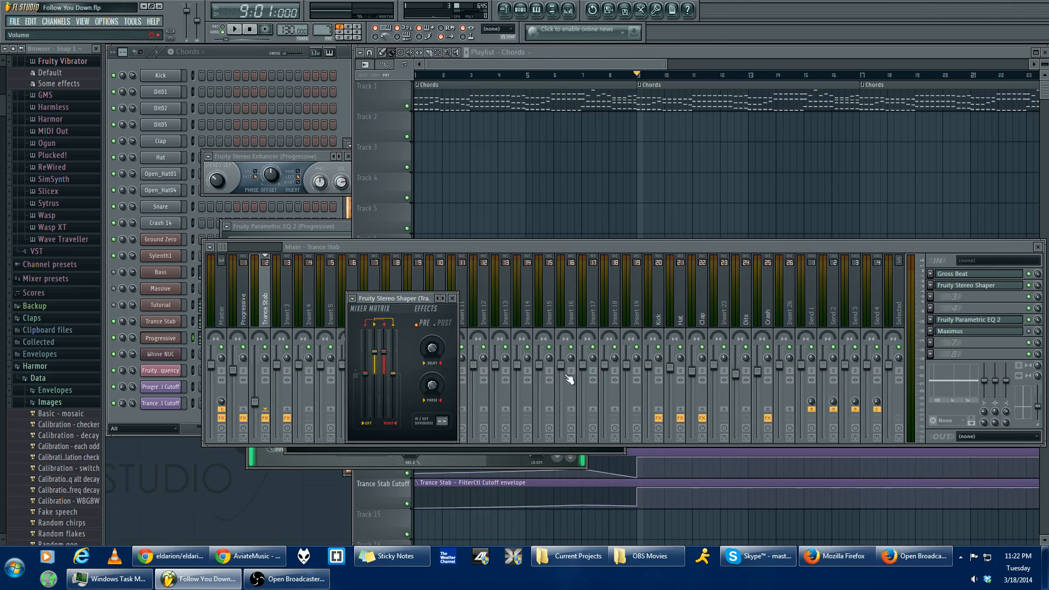
left_click(988, 277)
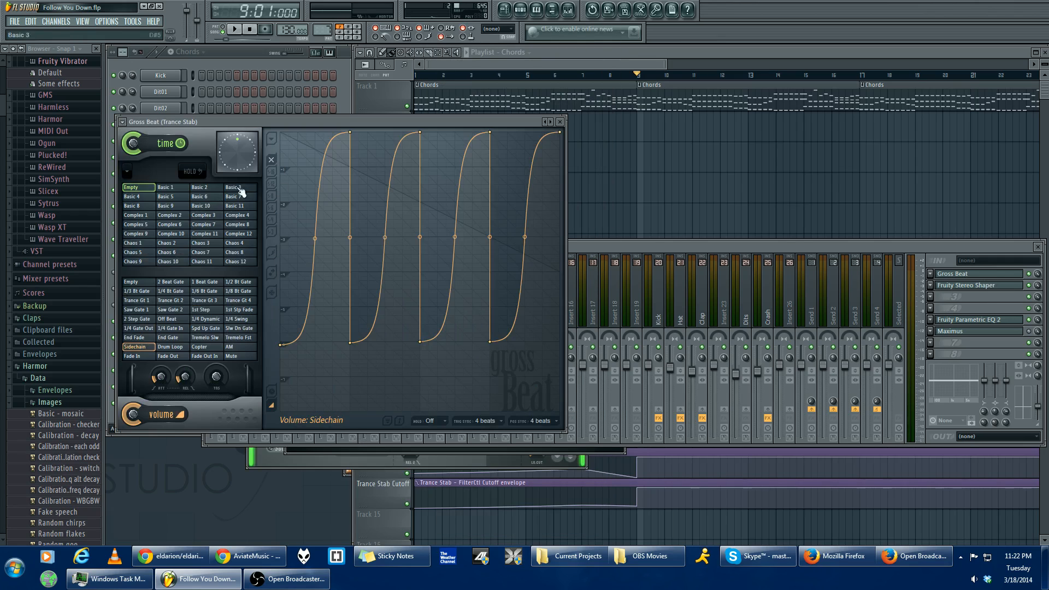
- Bring the channel rack and playlist to the front and show the arrangement from about bar 13 to bar 33
mouse_move(627, 65)
left_mouse_down()
mouse_move(666, 60)
mouse_move(612, 64)
left_mouse_up()
left_click(330, 82)
left_click_drag(546, 64, 683, 55)
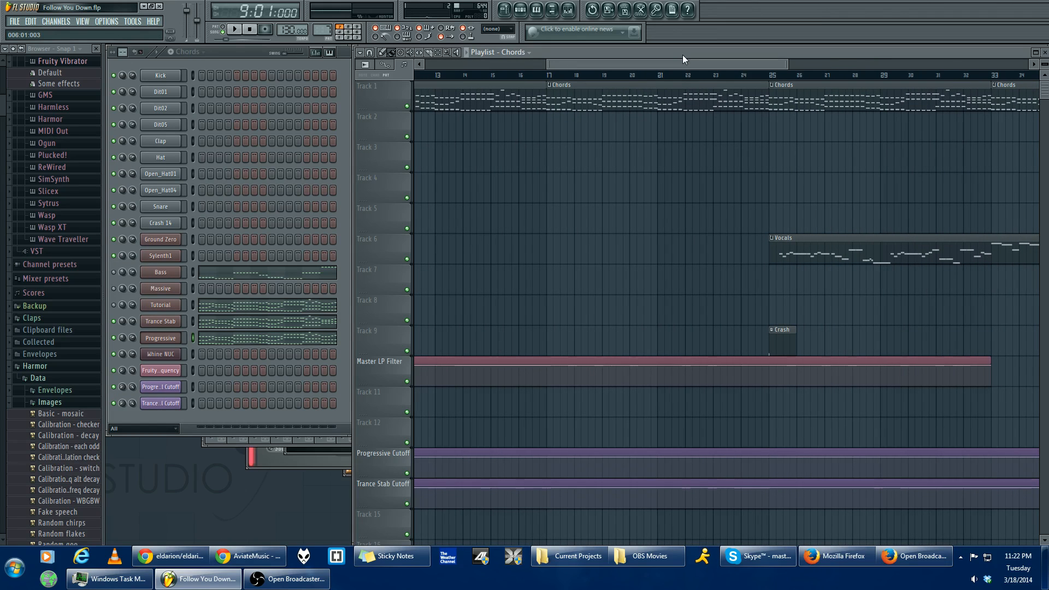